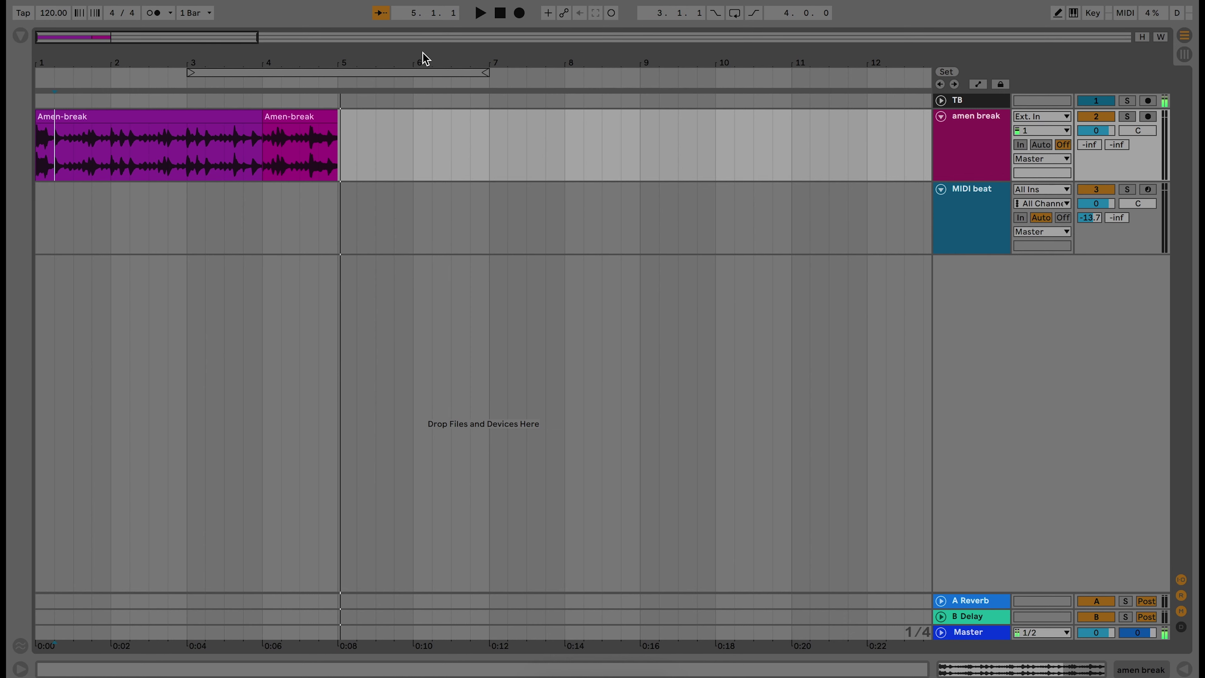
# Try time selections across the Amen-break clips and the MIDI beat track, then clear them
pyautogui.scroll(-2, 417, 169)
pyautogui.scroll(5, 417, 170)
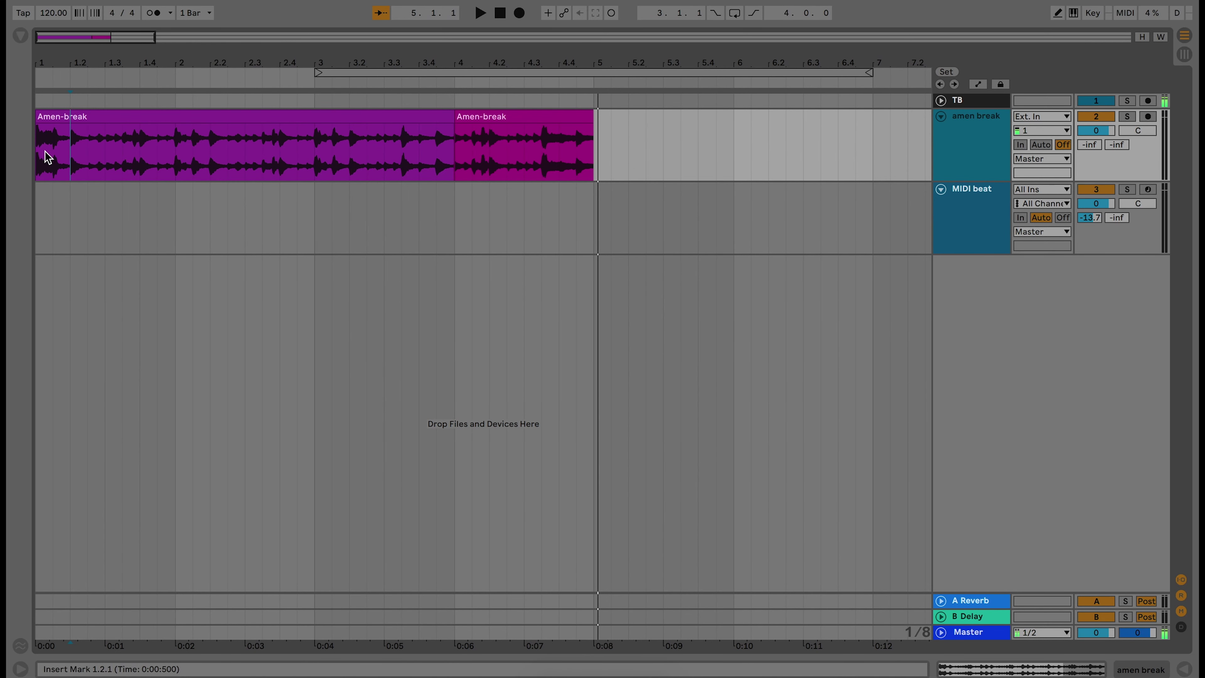
pyautogui.moveTo(46, 157); pyautogui.dragTo(588, 161)
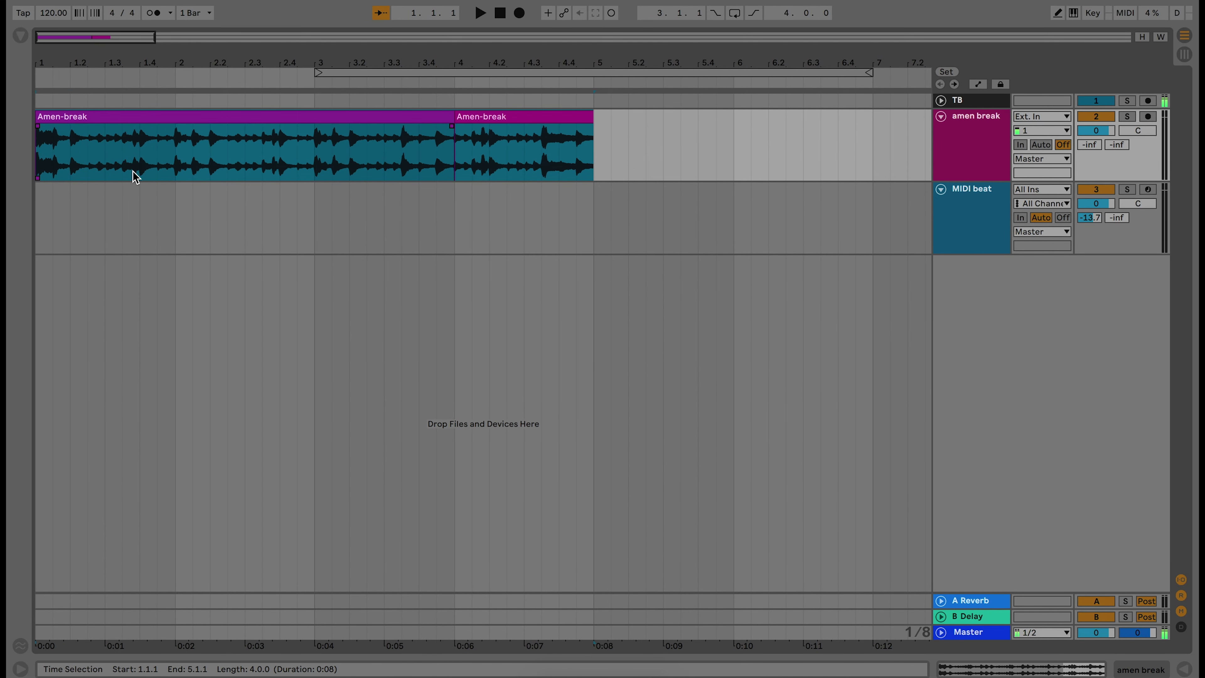
pyautogui.click(119, 164)
pyautogui.moveTo(70, 221); pyautogui.dragTo(455, 235)
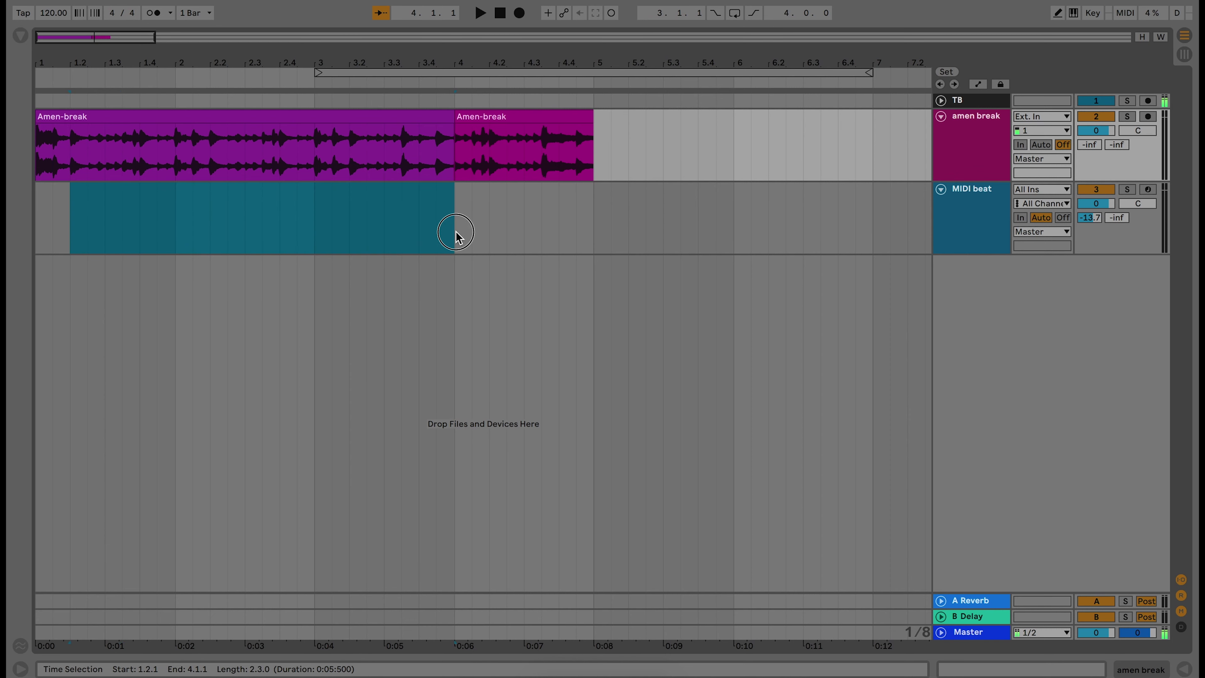
pyautogui.click(577, 223)
# Play the arrangement from the song start at the original tempo, then stop
pyautogui.click(280, 121)
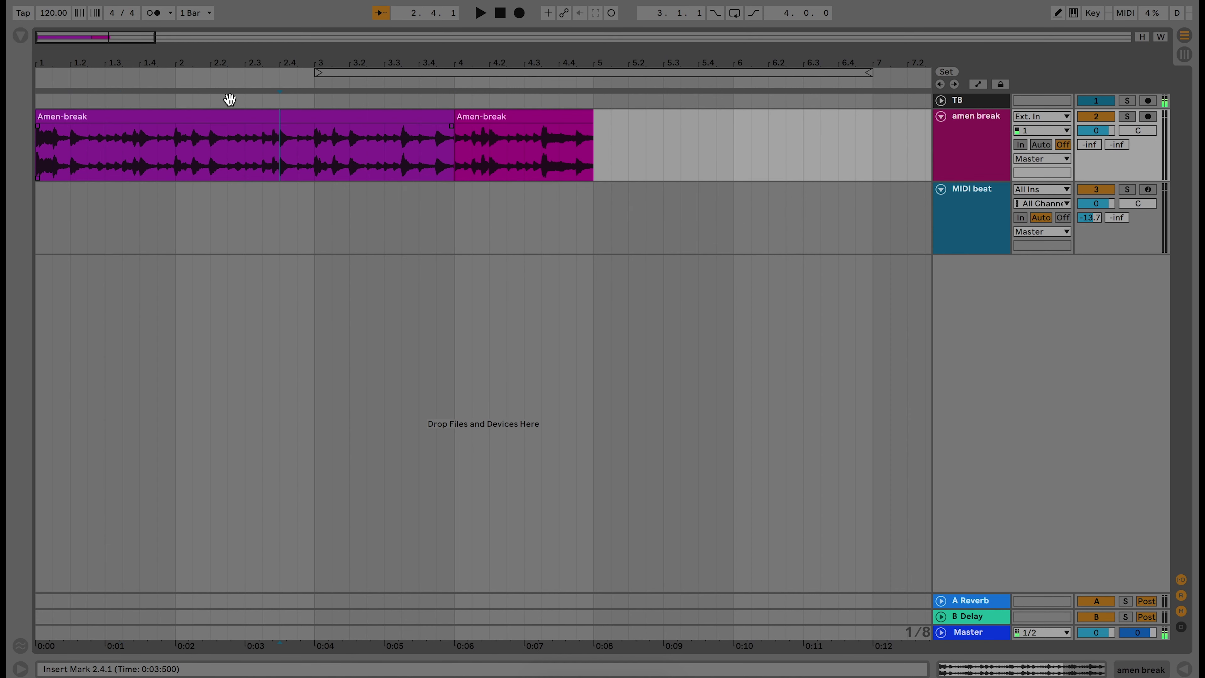
pyautogui.click(499, 14)
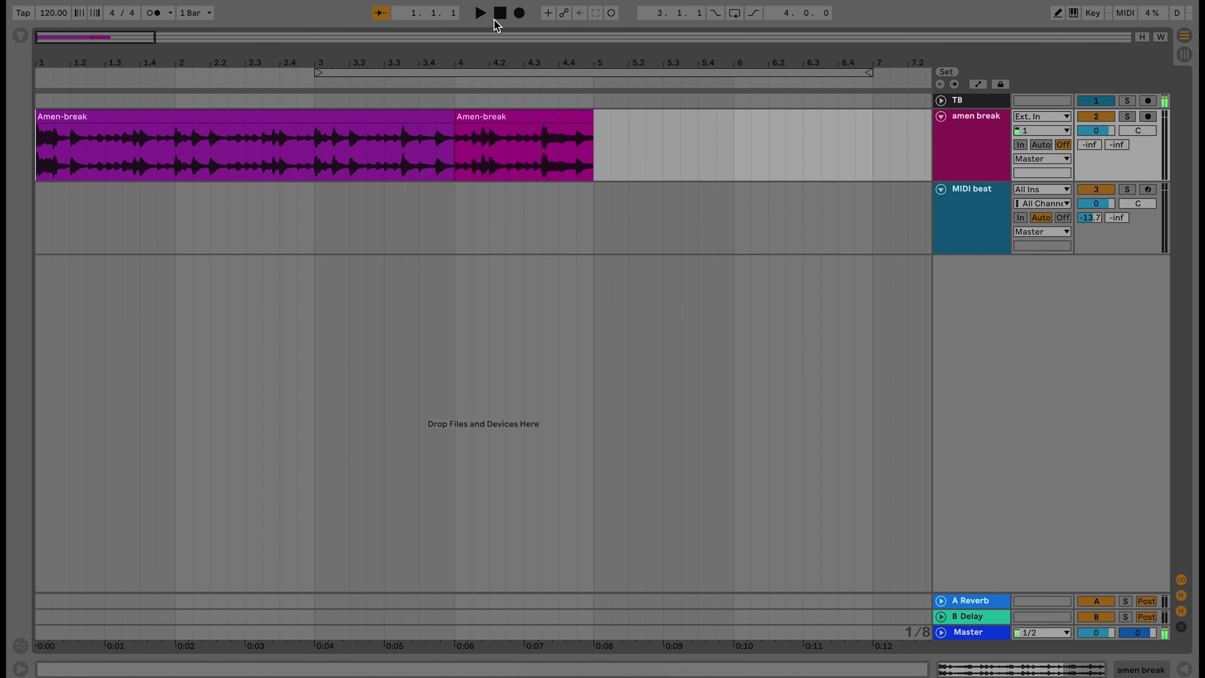
pyautogui.press('space')
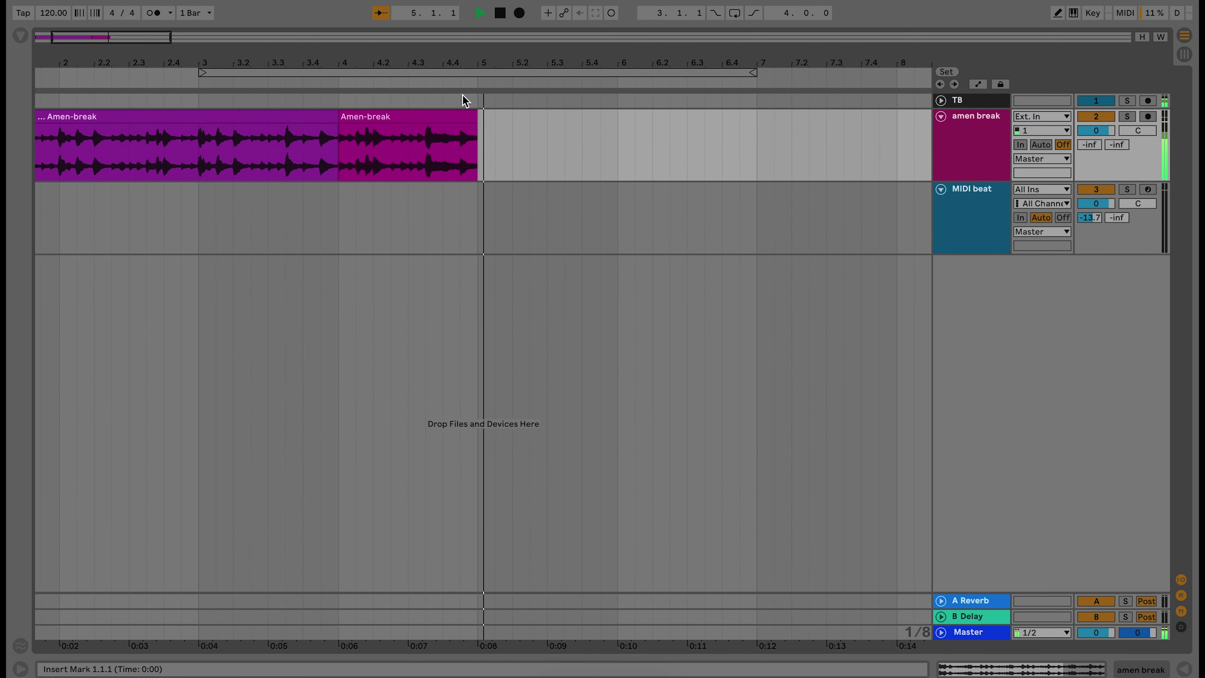
pyautogui.press('space')
pyautogui.hscroll(-3, 288, 181)
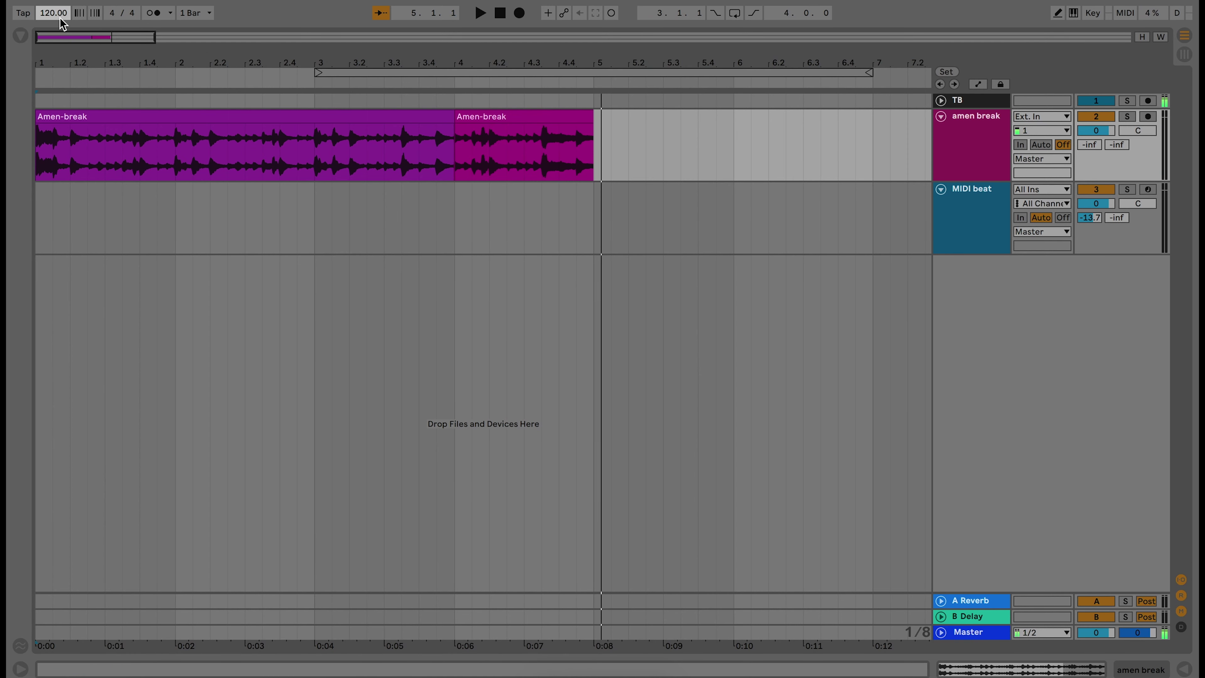
# Lower the tempo to 73 BPM and play the first Amen-break clip at it
pyautogui.moveTo(53, 13); pyautogui.dragTo(53, 35)
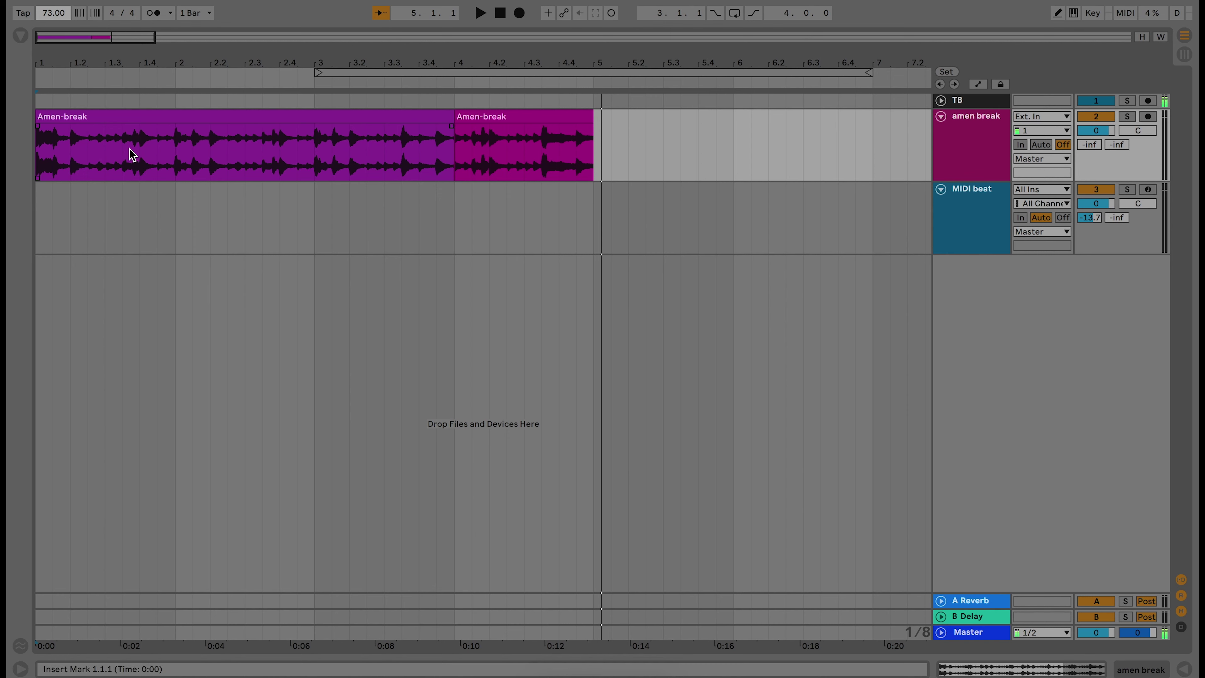
pyautogui.click(276, 117)
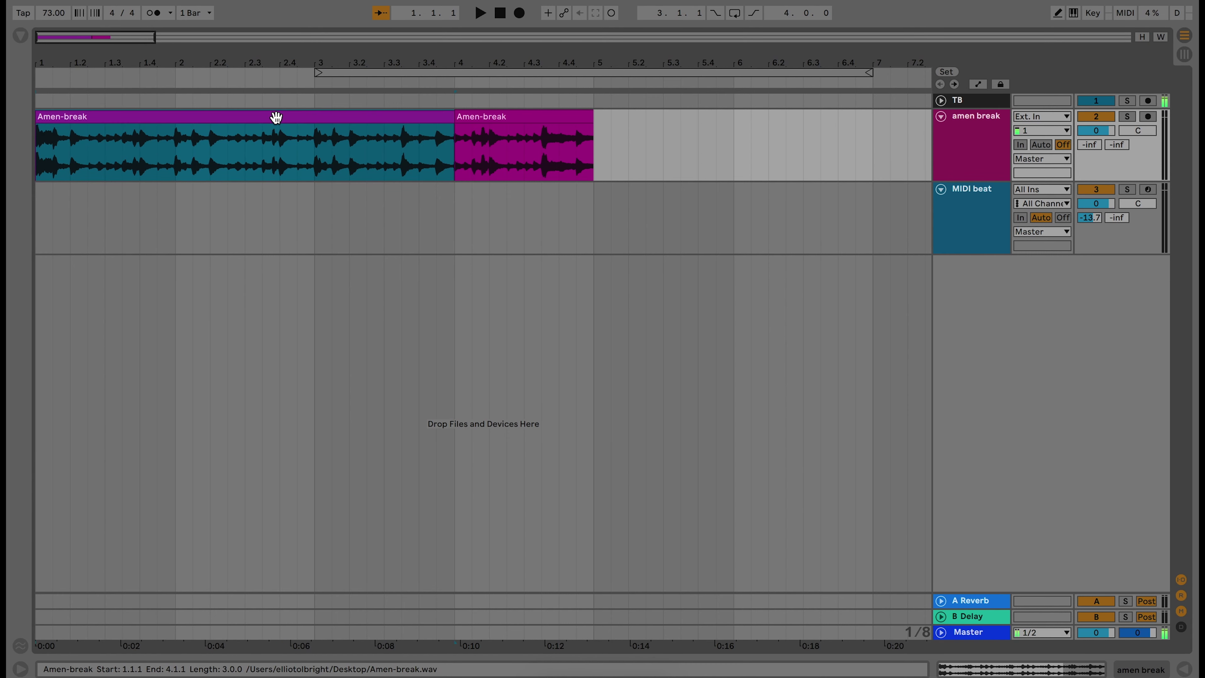
pyautogui.press('space')
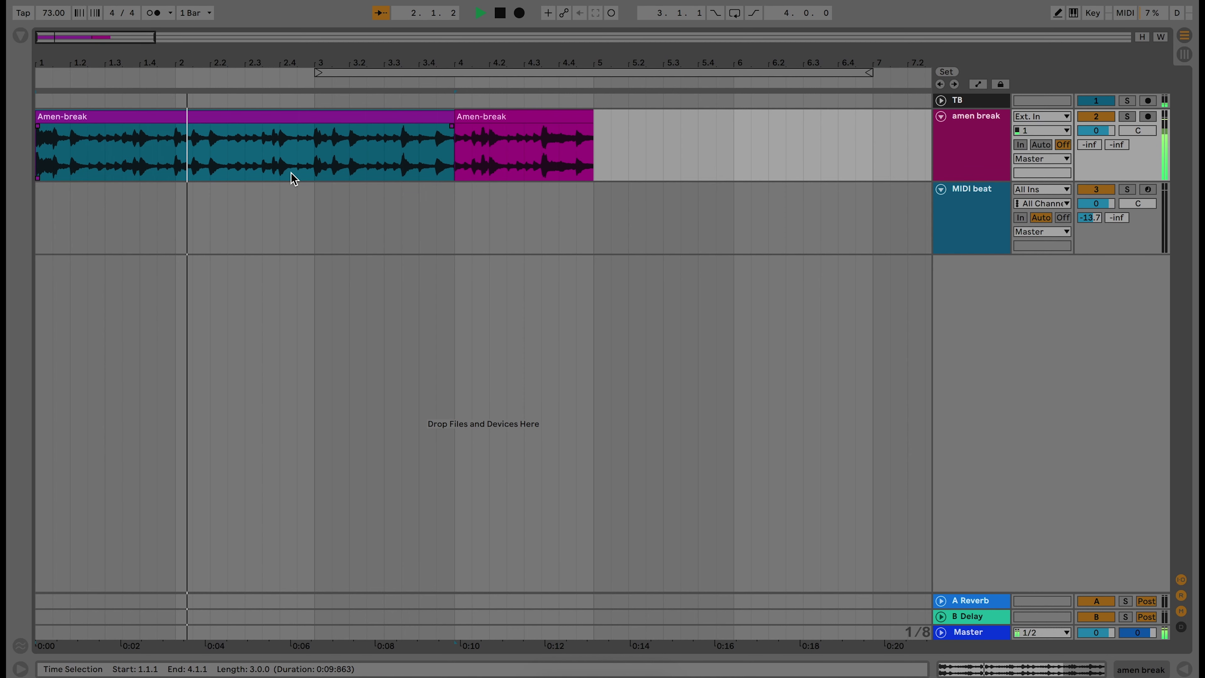
pyautogui.press('space')
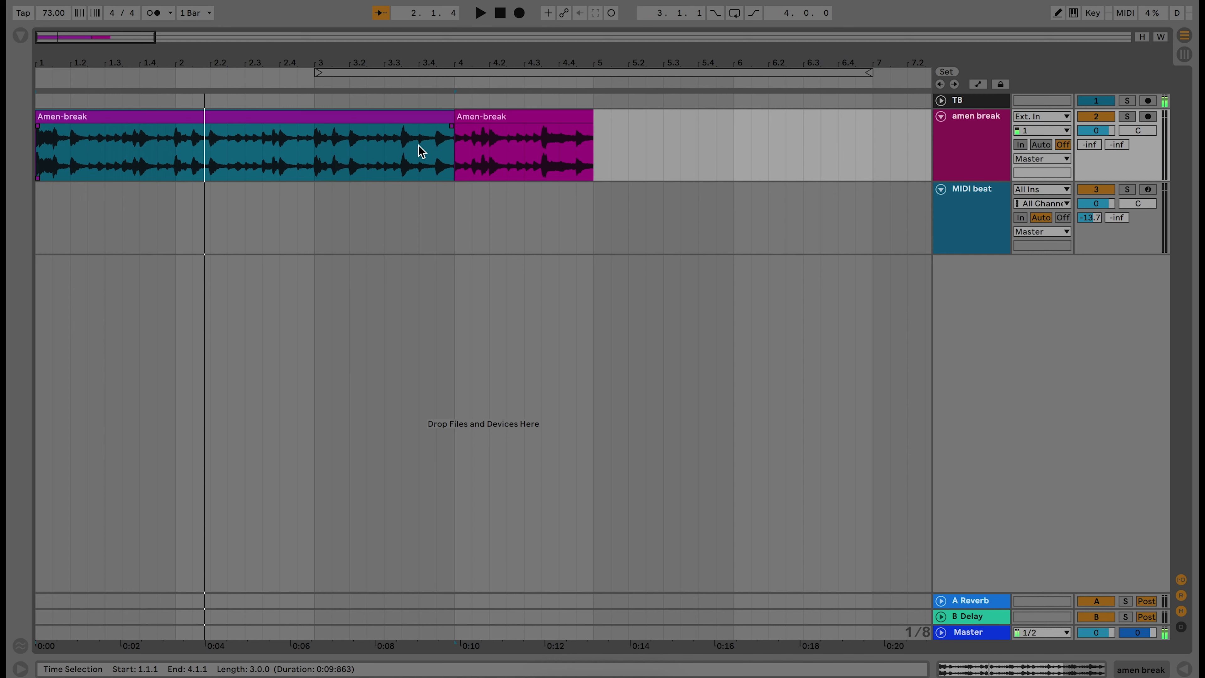
# Mark bar 3, then switch the selection back and forth between the two Amen-break clips
pyautogui.click(323, 148)
pyautogui.click(75, 116)
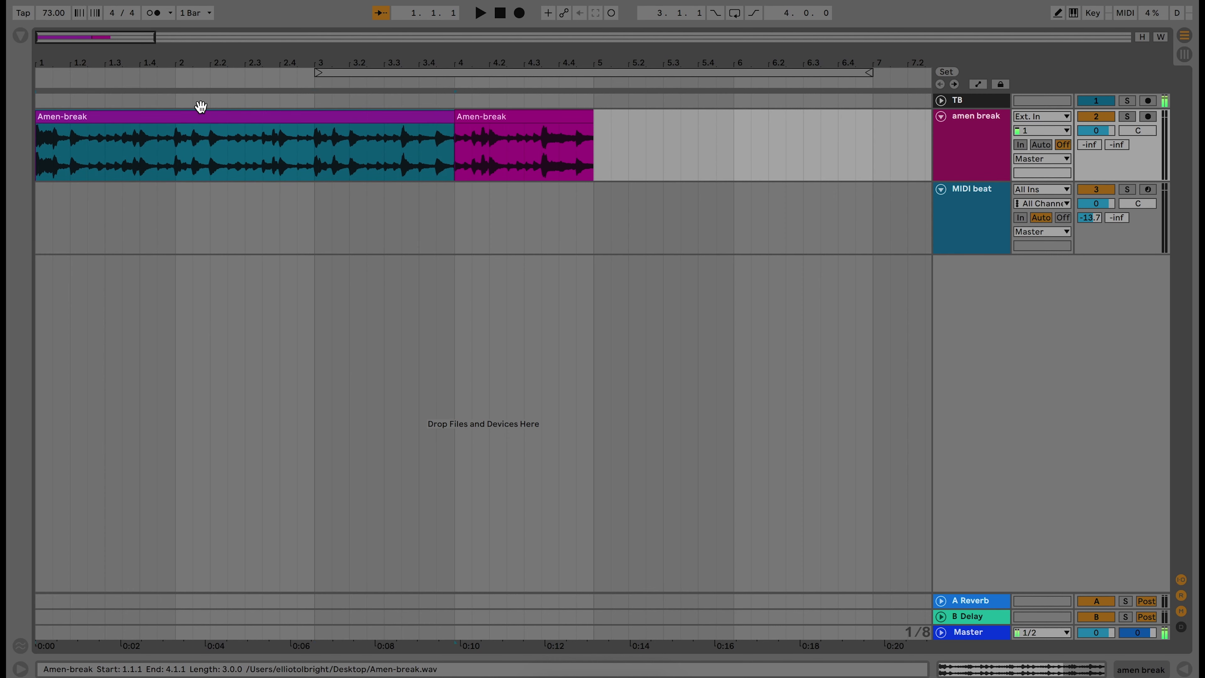
pyautogui.click(498, 112)
pyautogui.click(430, 113)
pyautogui.click(501, 113)
pyautogui.click(393, 113)
pyautogui.click(504, 114)
# Select ranges in the first clip (bars 3–4, 3.4.1–4.1.1), ending on the second clip
pyautogui.moveTo(325, 156); pyautogui.dragTo(457, 148)
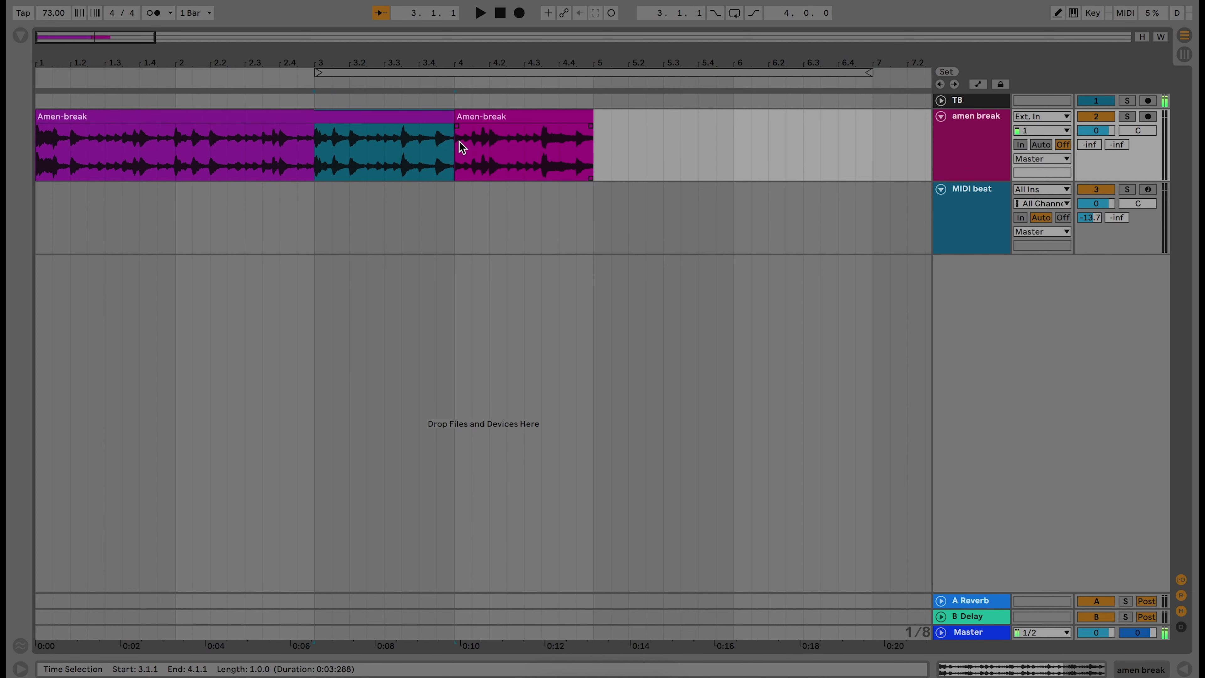
pyautogui.click(422, 120)
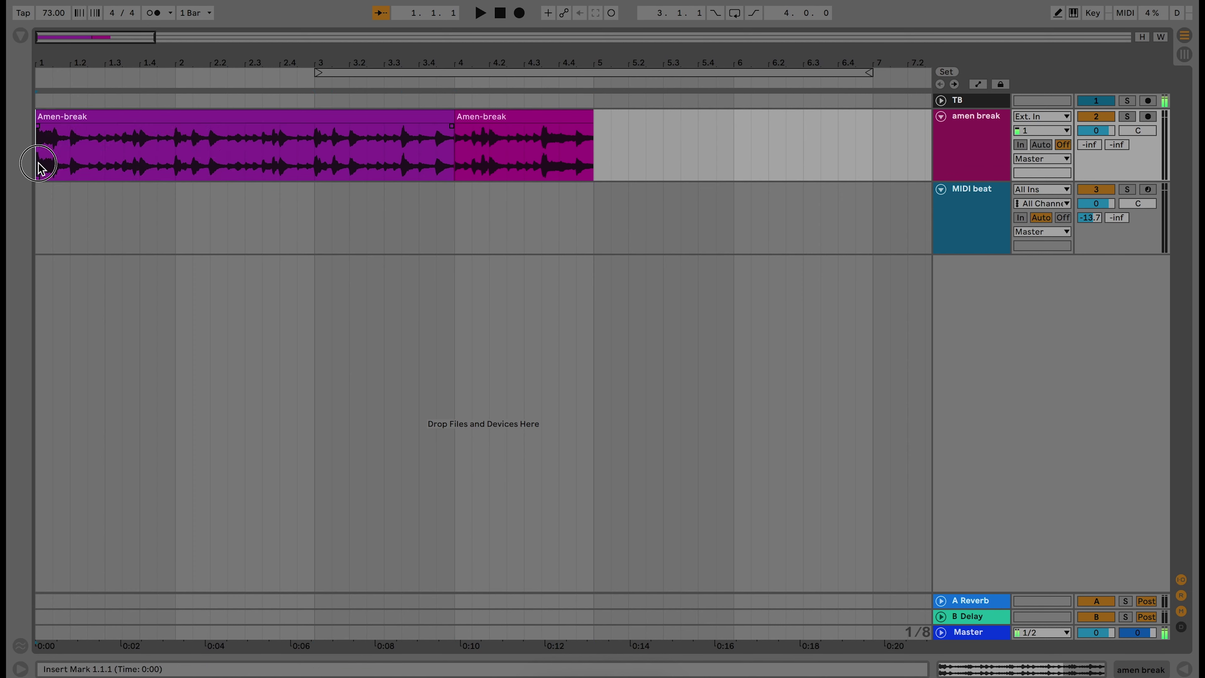
pyautogui.moveTo(40, 161); pyautogui.dragTo(453, 159)
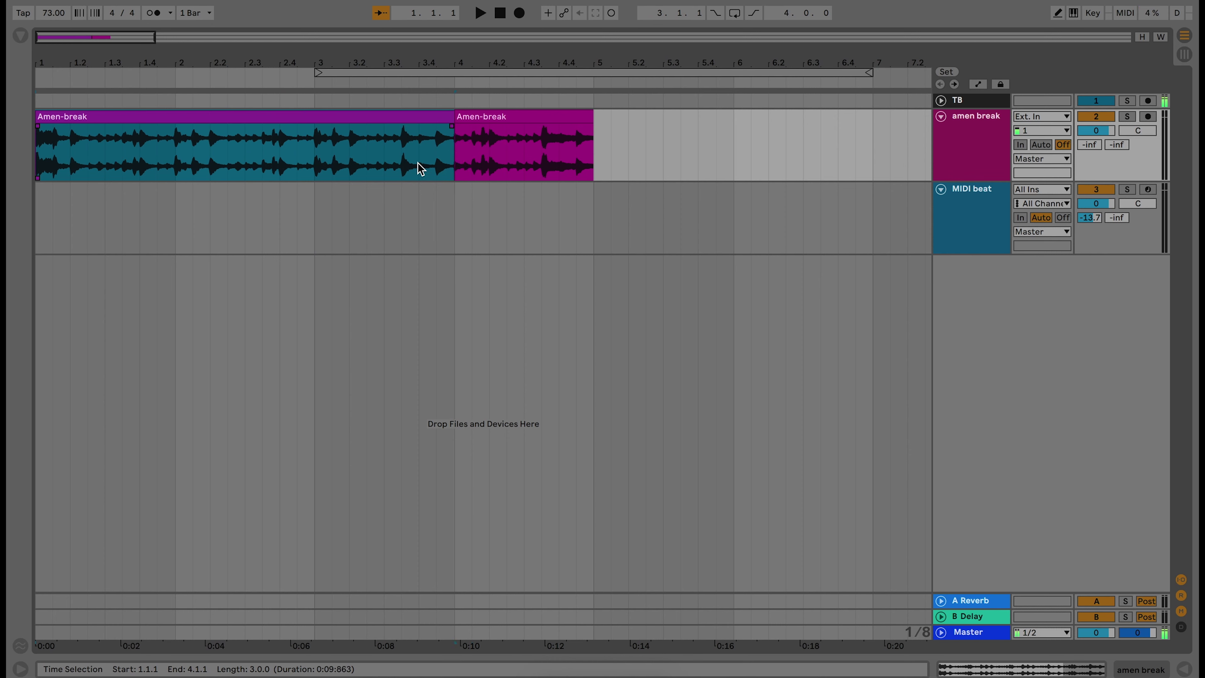
pyautogui.moveTo(420, 168); pyautogui.dragTo(451, 161)
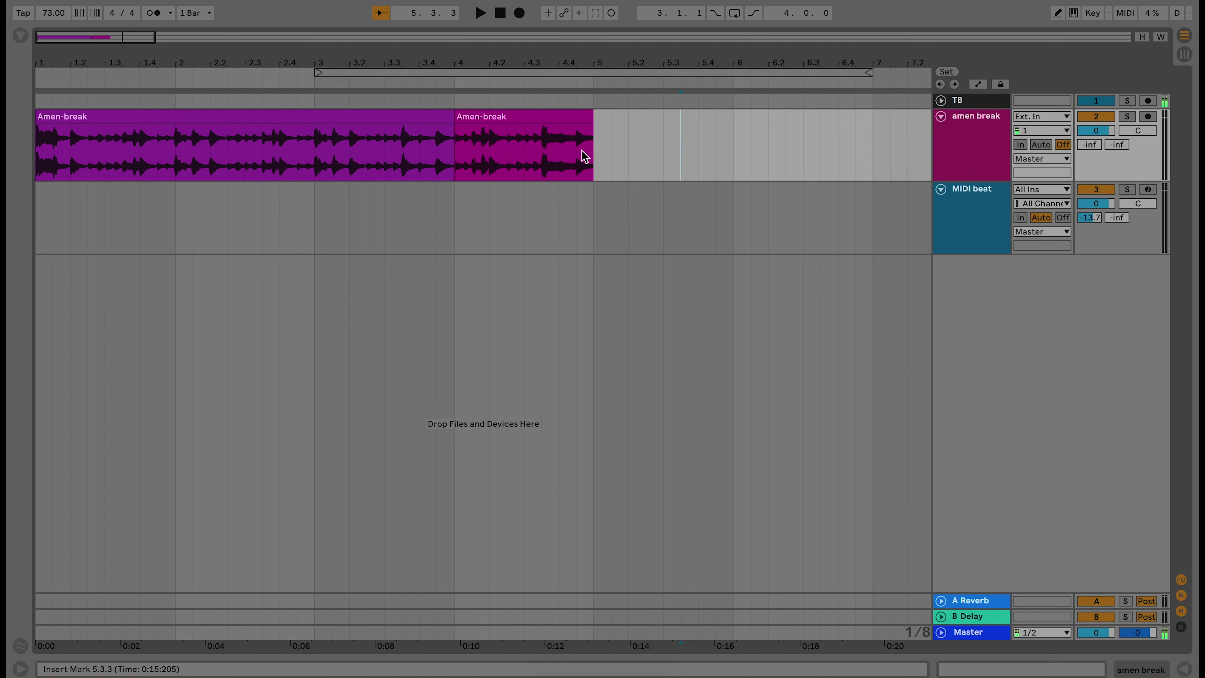
pyautogui.click(524, 115)
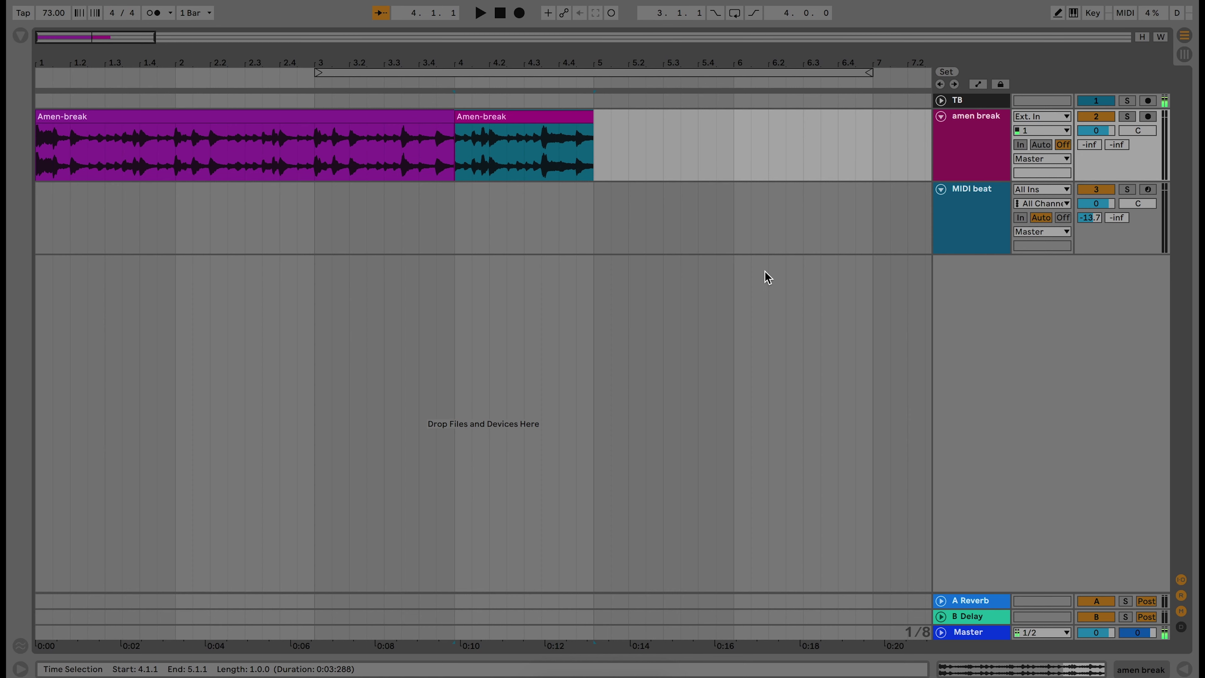
# Show the MIDI beat track's Drum Rack and list the drum kits in the browser
pyautogui.click(1005, 192)
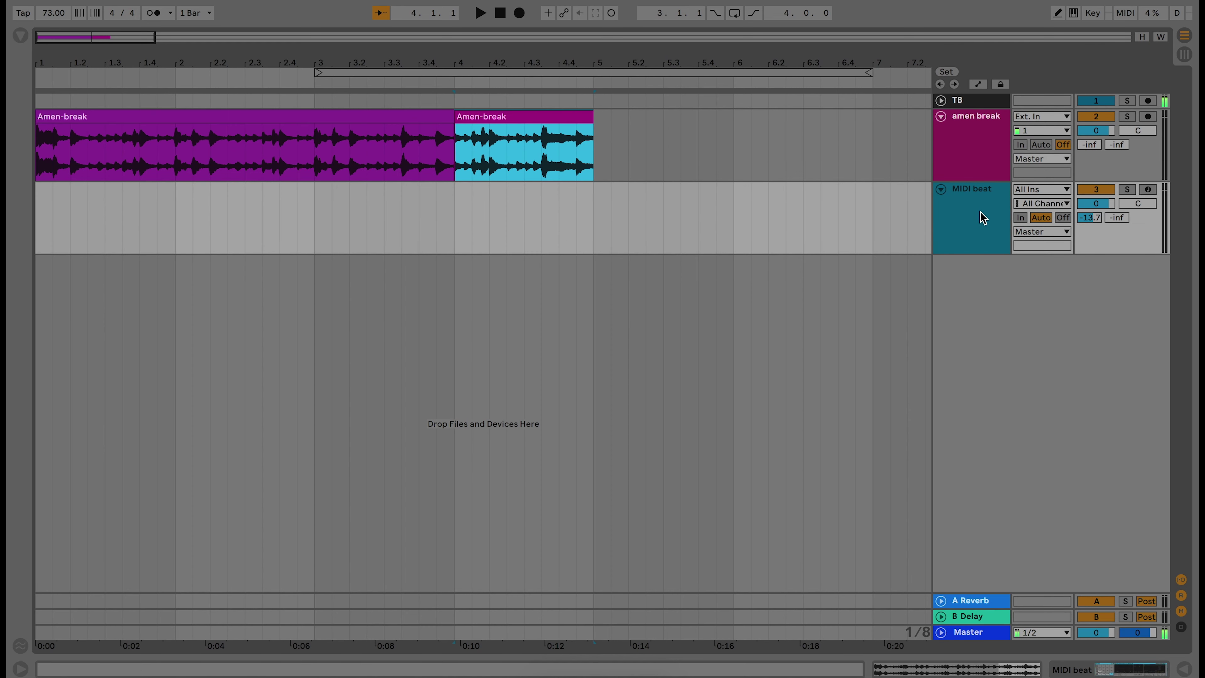
pyautogui.doubleClick(966, 218)
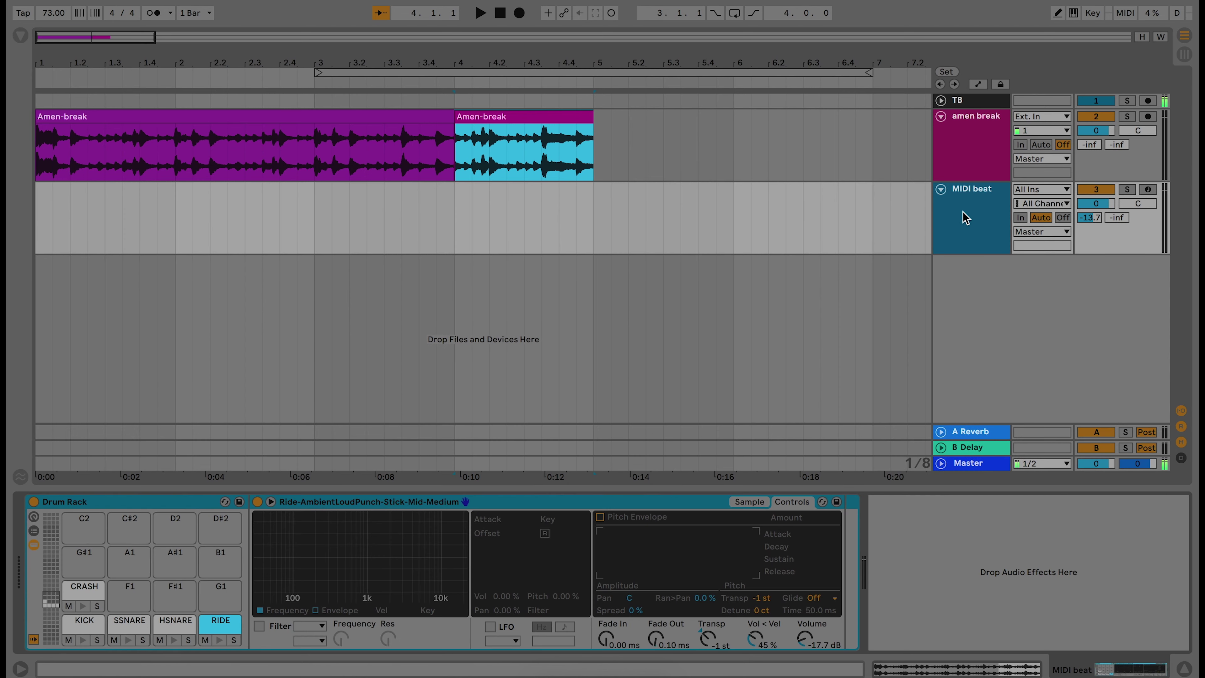
pyautogui.click(21, 36)
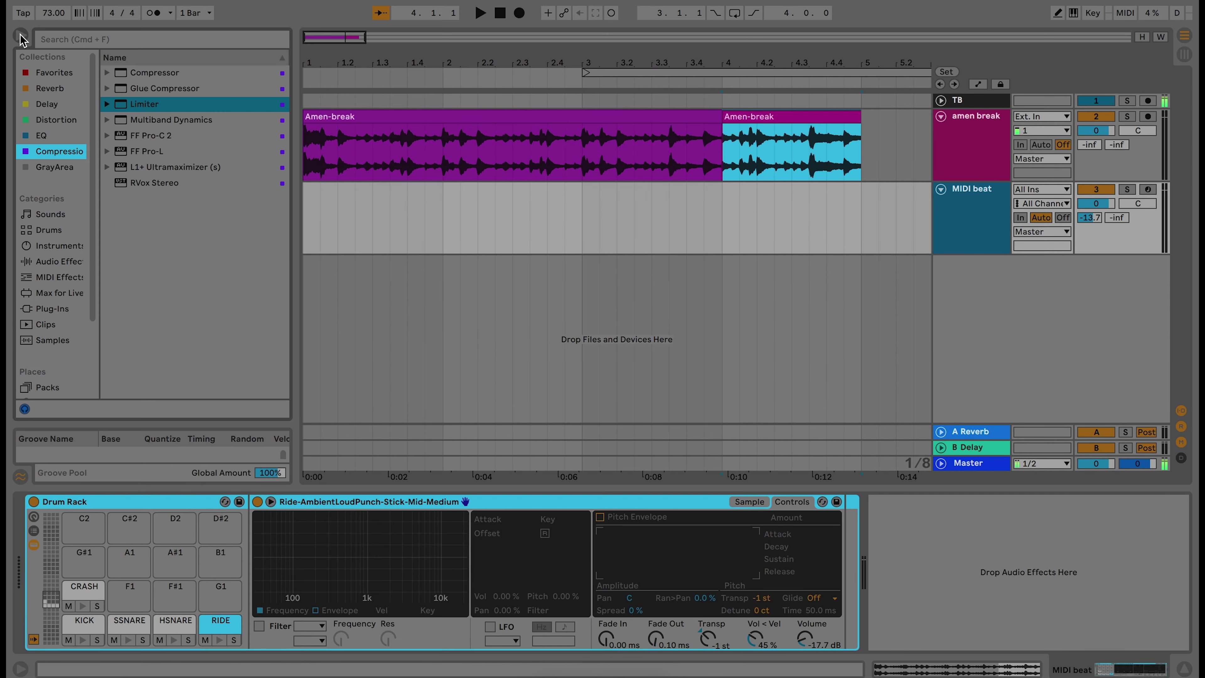
pyautogui.click(61, 231)
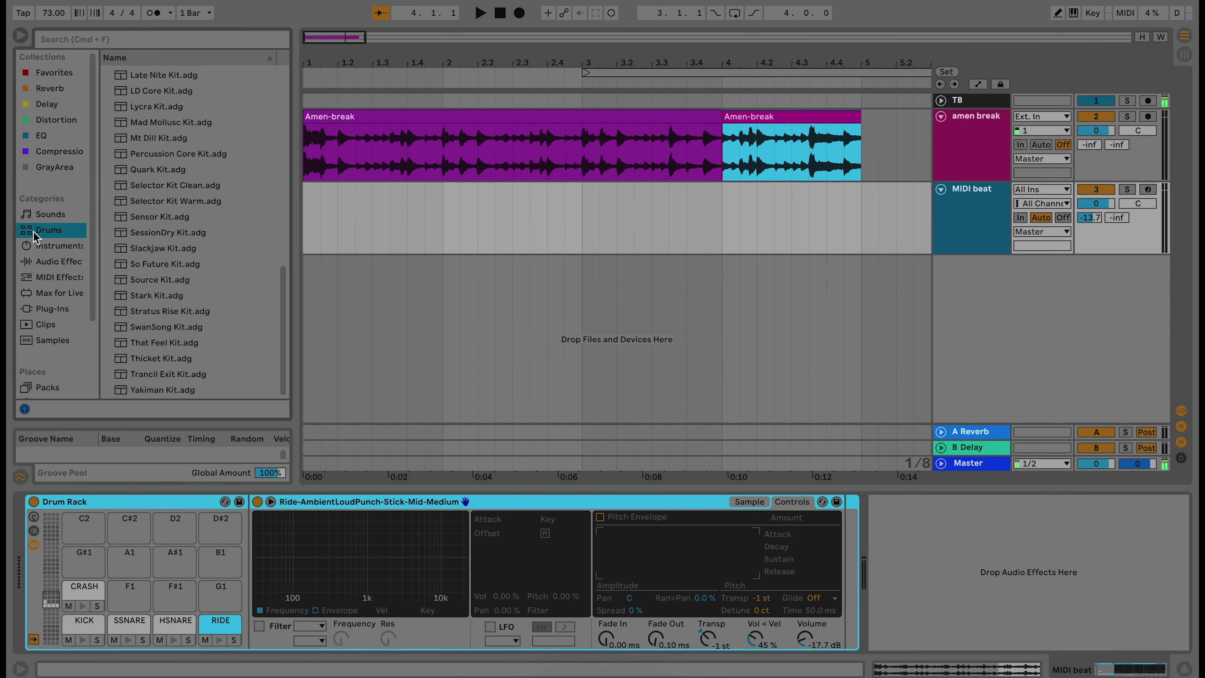
pyautogui.scroll(15, 151, 130)
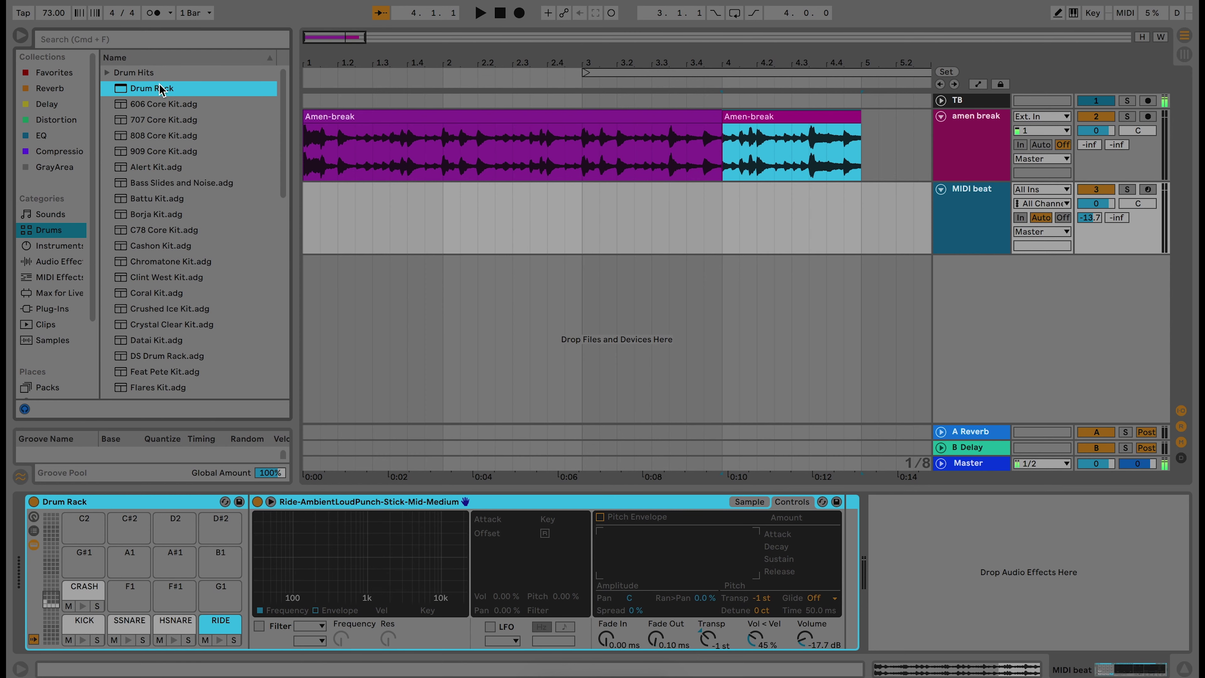
pyautogui.moveTo(153, 90)
pyautogui.mouseDown()
pyautogui.moveTo(607, 234)
pyautogui.moveTo(161, 94)
pyautogui.mouseUp()
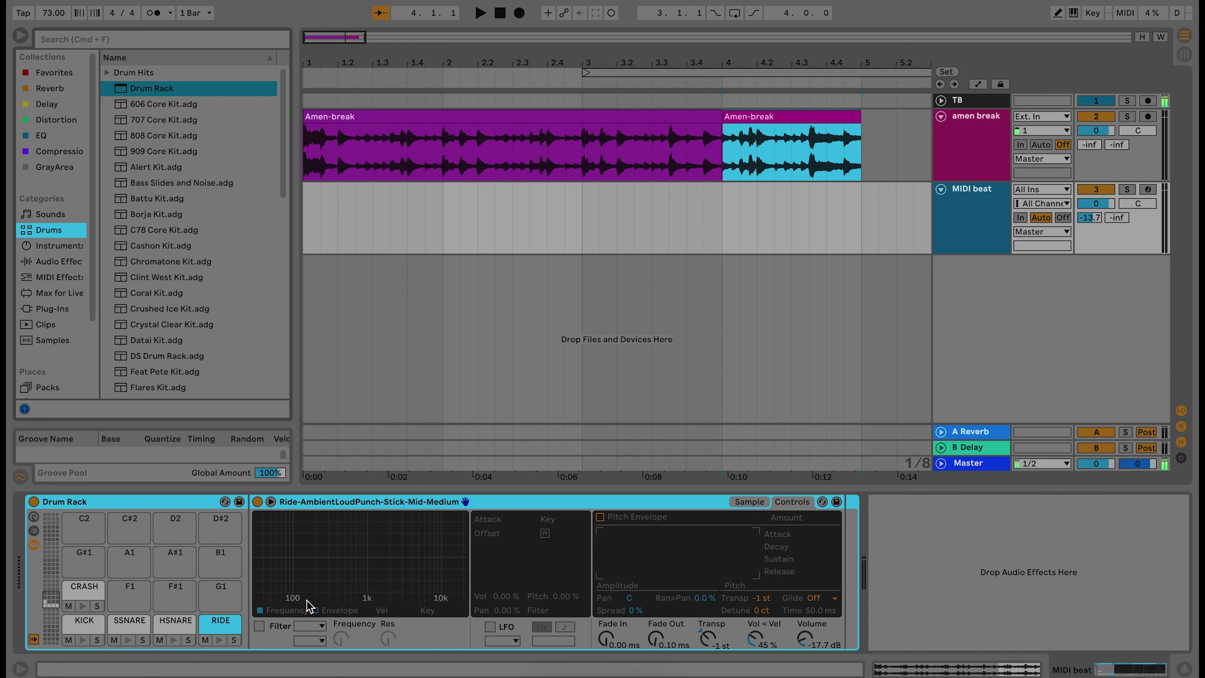
# Preview the KICK, SSNARE, HSNARE, RIDE and CRASH pads, then select bars 1–4 on MIDI beat
pyautogui.click(82, 625)
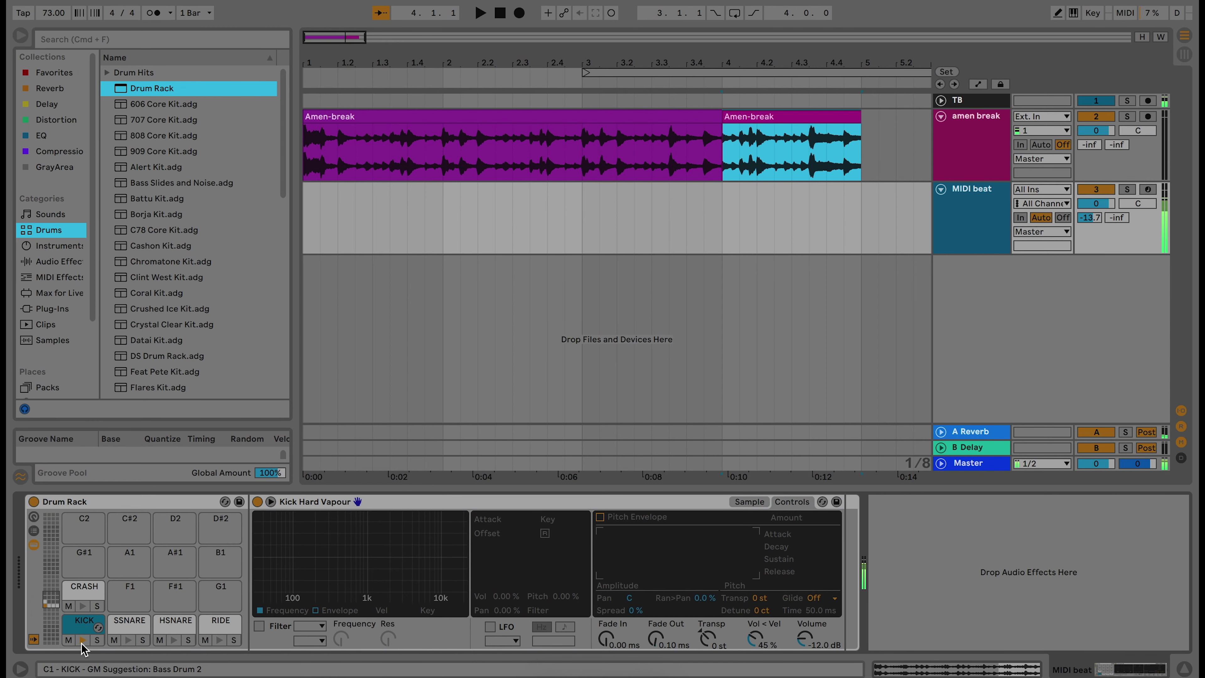
pyautogui.click(128, 640)
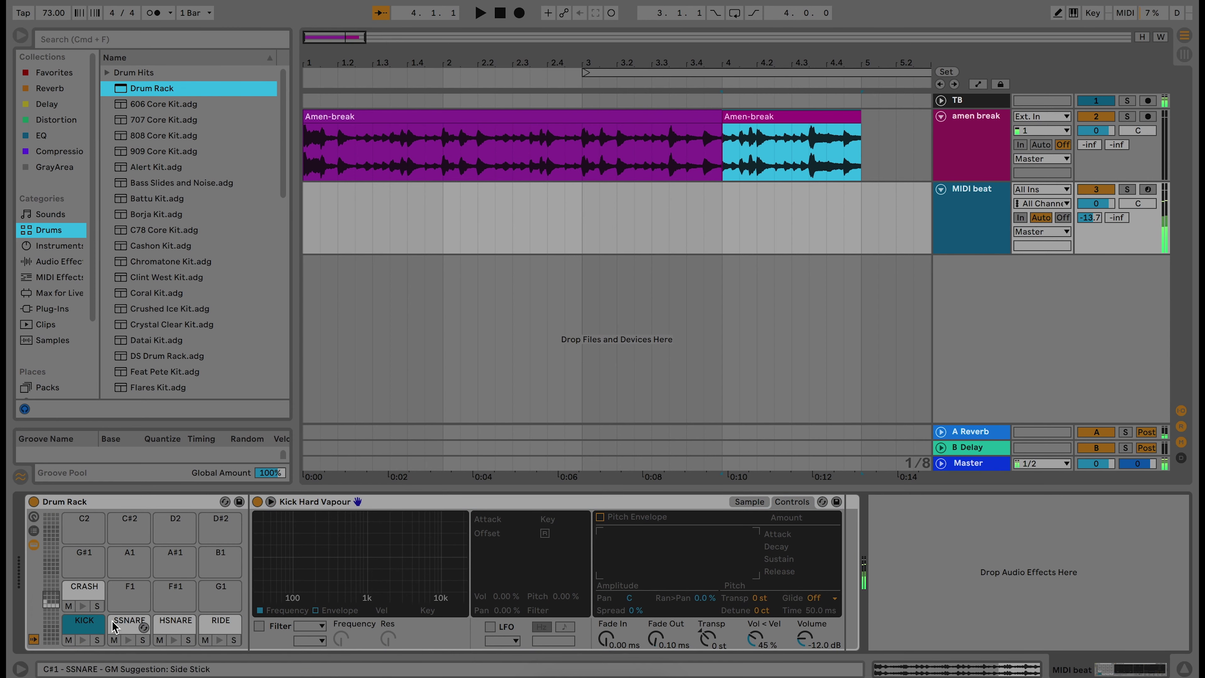
pyautogui.click(123, 641)
pyautogui.click(174, 626)
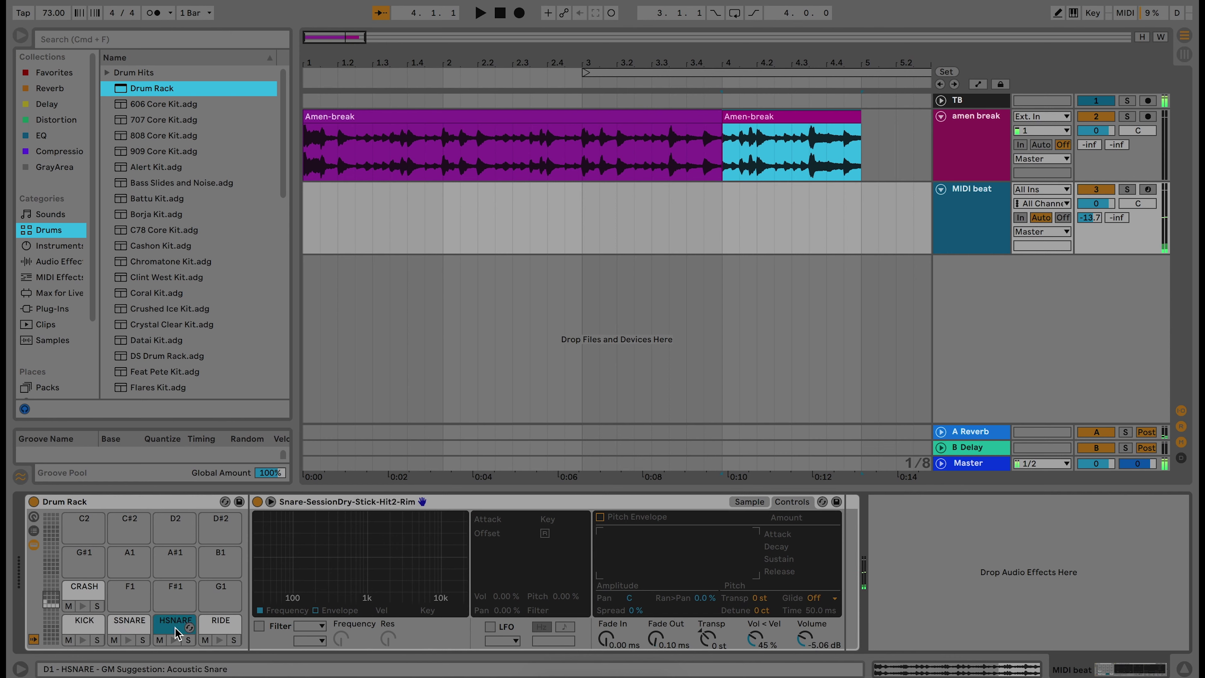
pyautogui.click(175, 641)
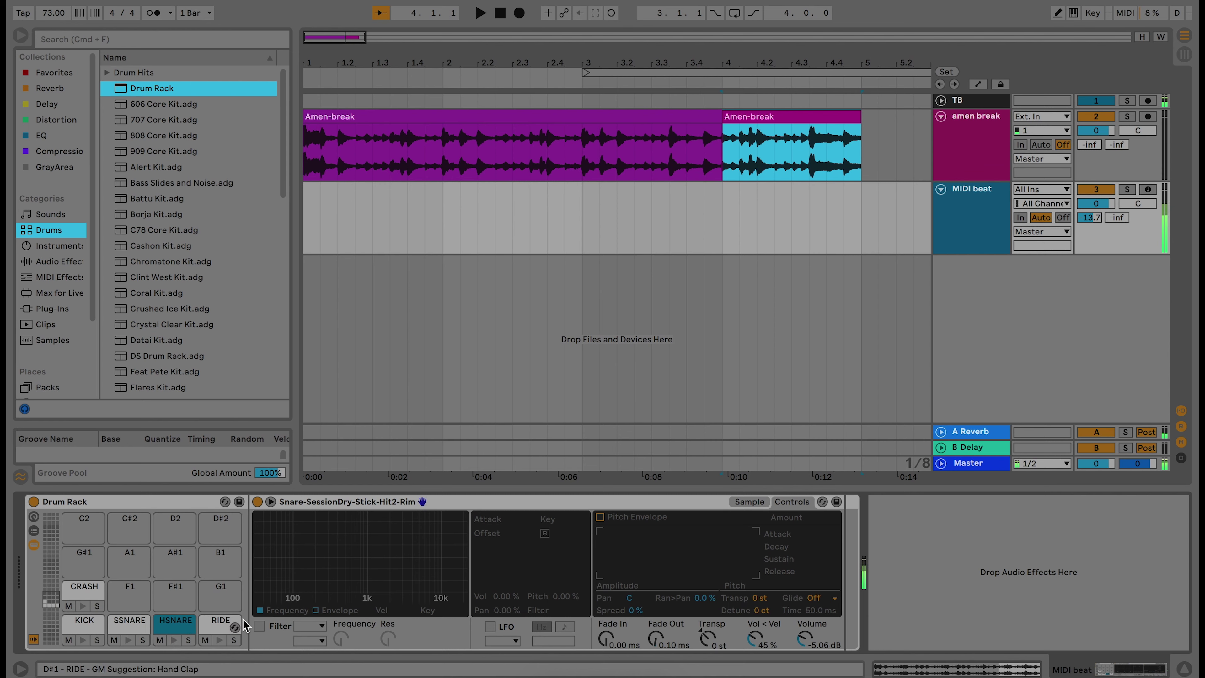
pyautogui.click(219, 627)
pyautogui.click(219, 641)
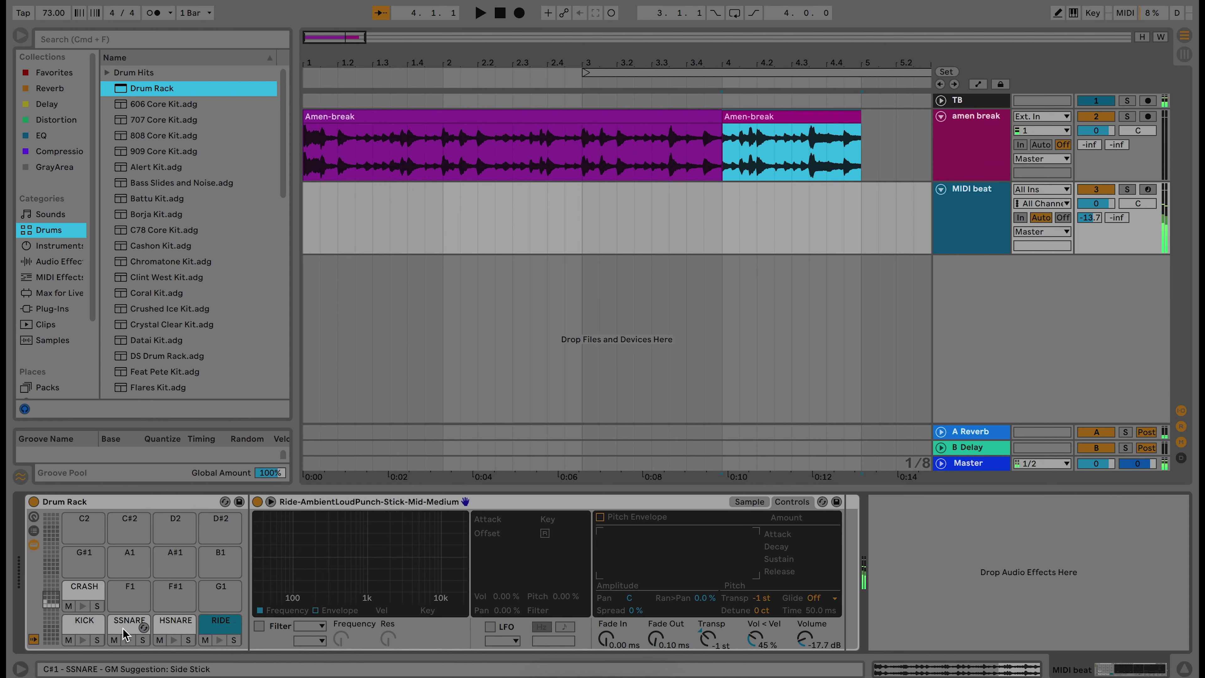
pyautogui.click(85, 596)
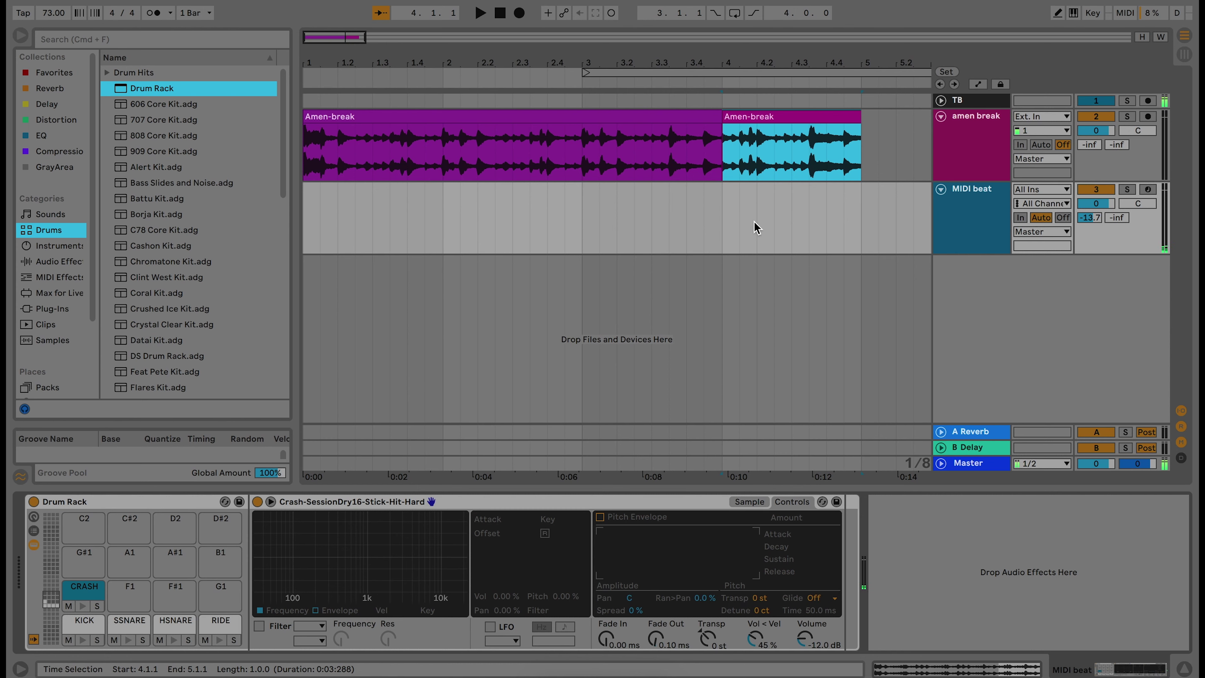
pyautogui.moveTo(724, 216); pyautogui.dragTo(294, 208)
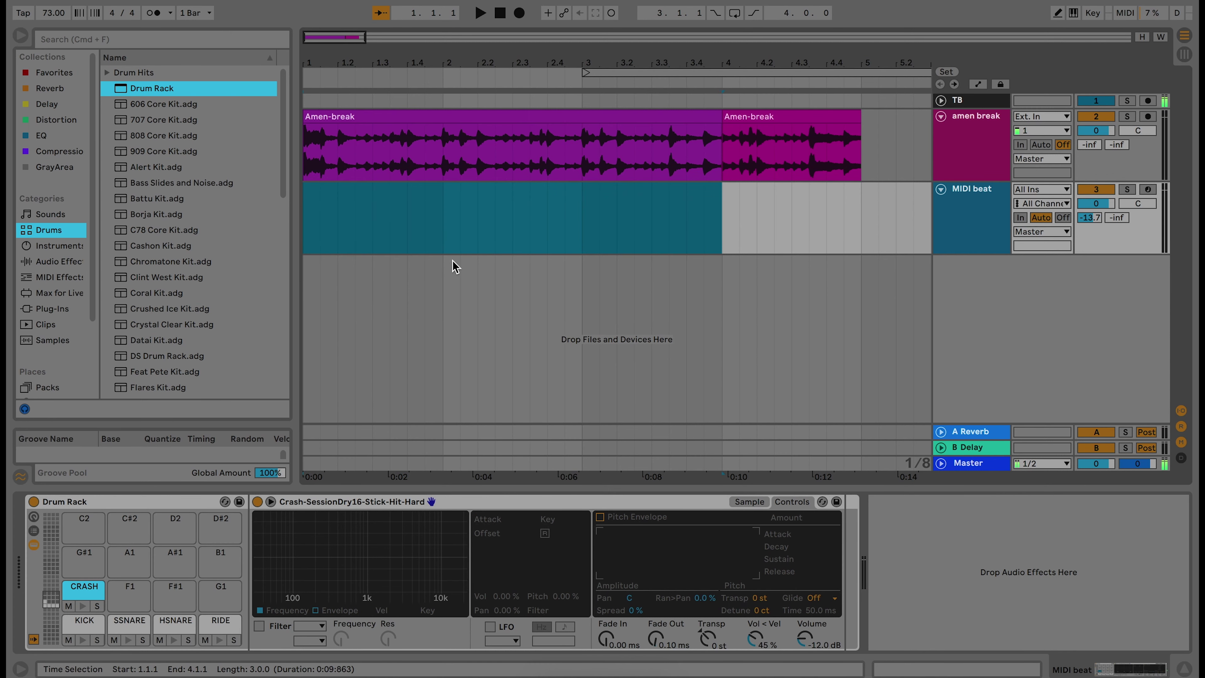
# Insert a MIDI clip spanning bars 1–4 on the MIDI beat track, replacing a too-short one
pyautogui.click(309, 228)
pyautogui.press('super+shift+m')
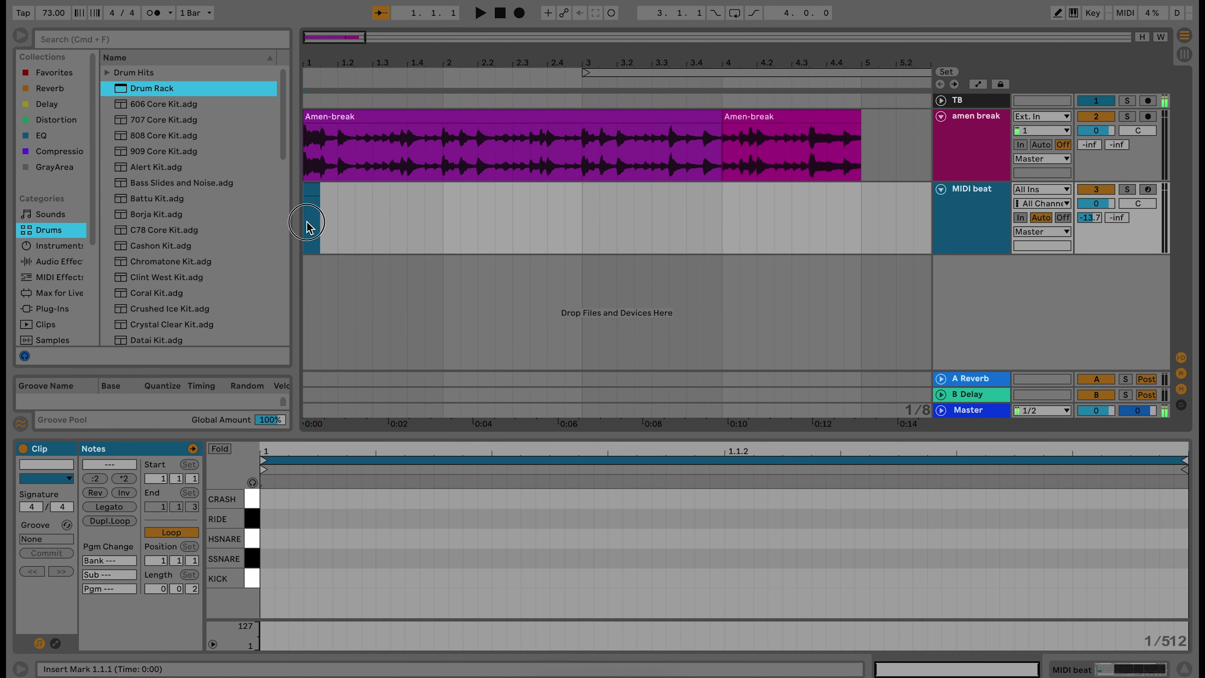
pyautogui.press('super+z')
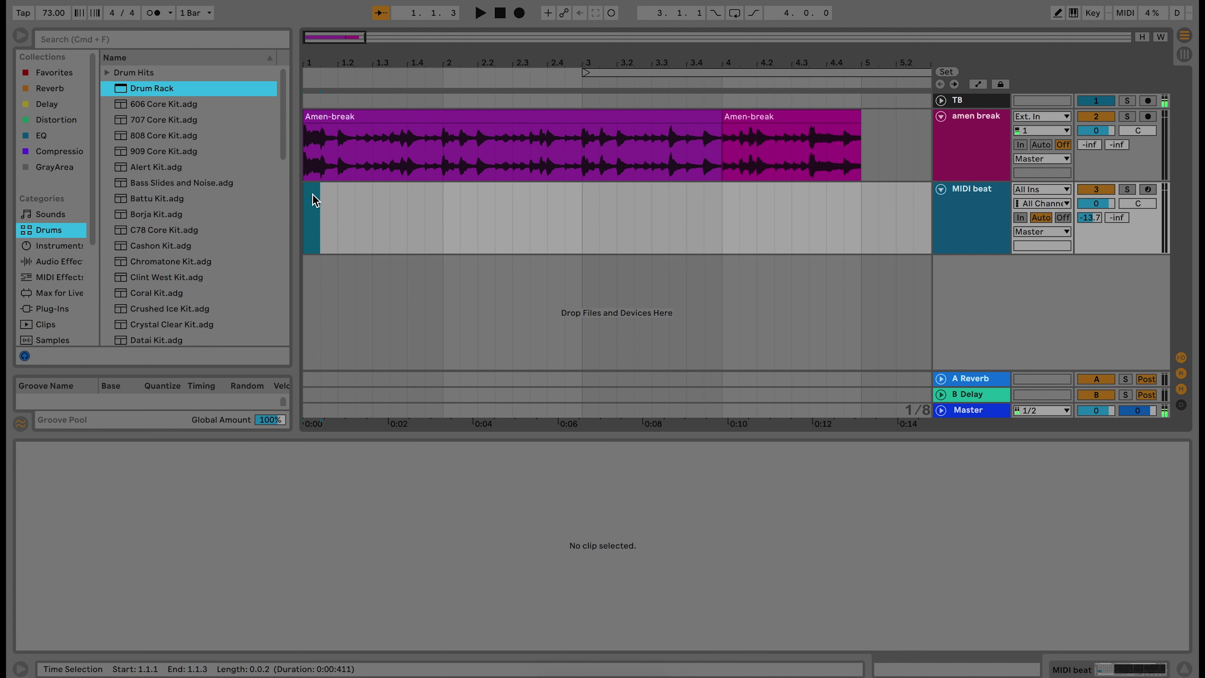
pyautogui.moveTo(310, 205); pyautogui.dragTo(723, 223)
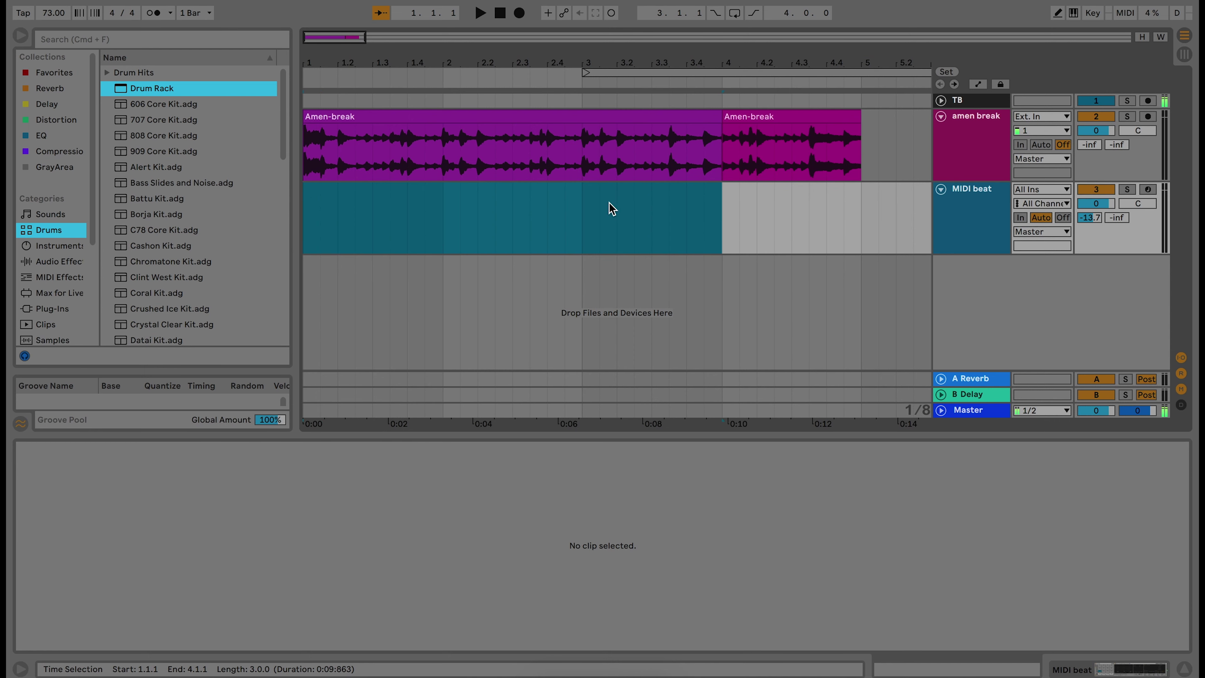
pyautogui.press('super+shift+m')
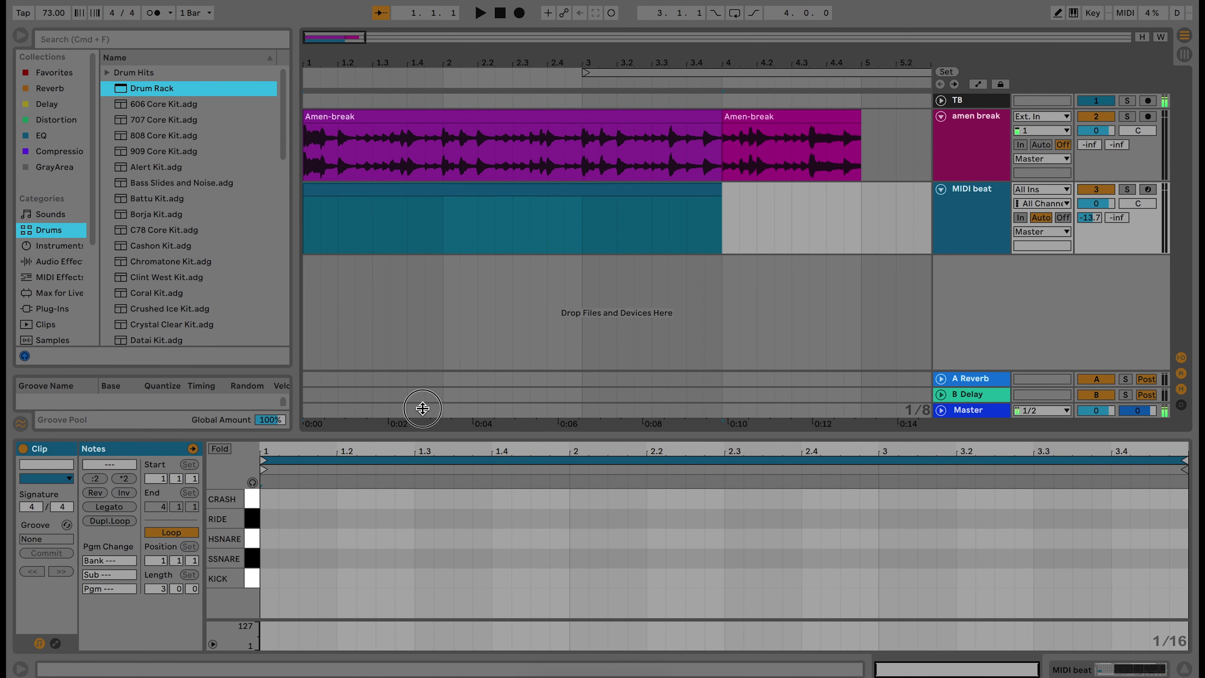
pyautogui.moveTo(422, 408); pyautogui.dragTo(423, 369)
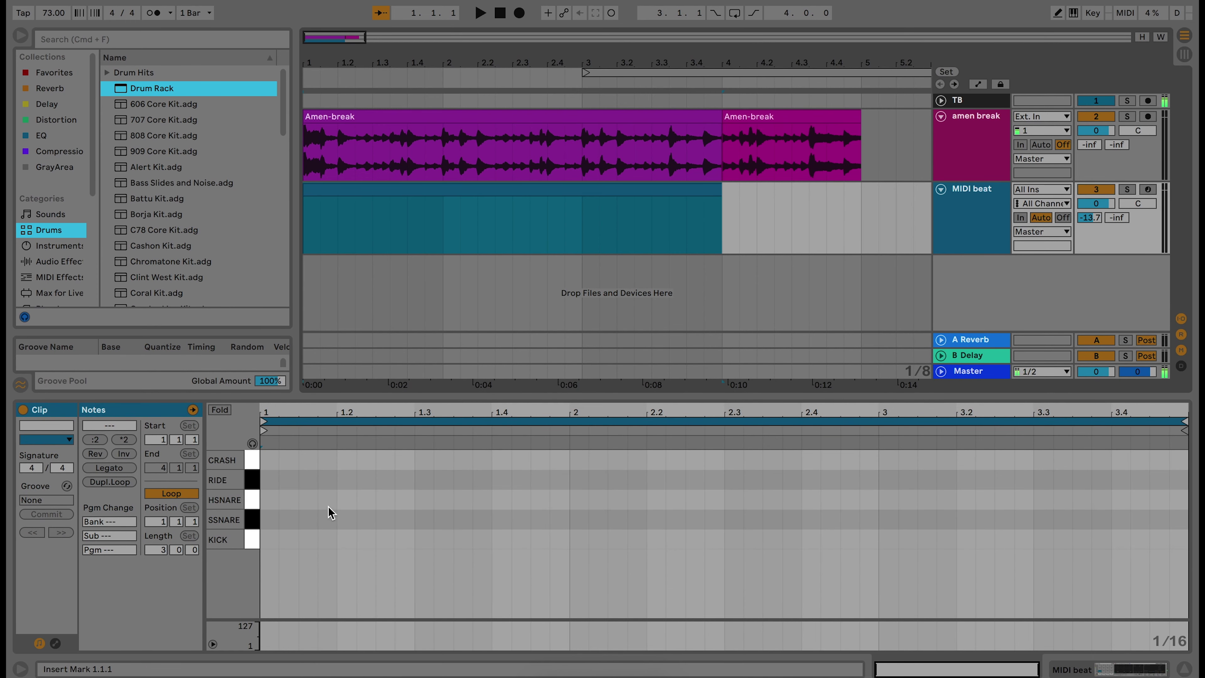
# Add RIDE notes at 1.1.1 and 1.1.3 and duplicate that beat to fill all three bars
pyautogui.click(268, 481)
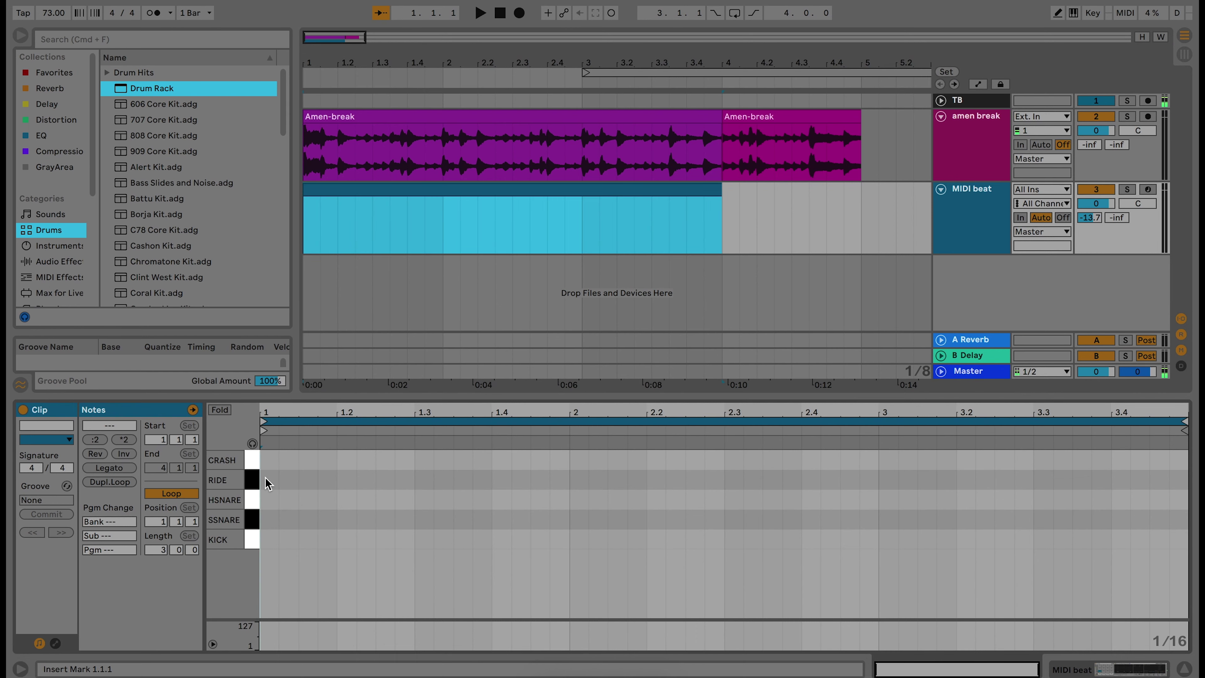
pyautogui.doubleClick(269, 480)
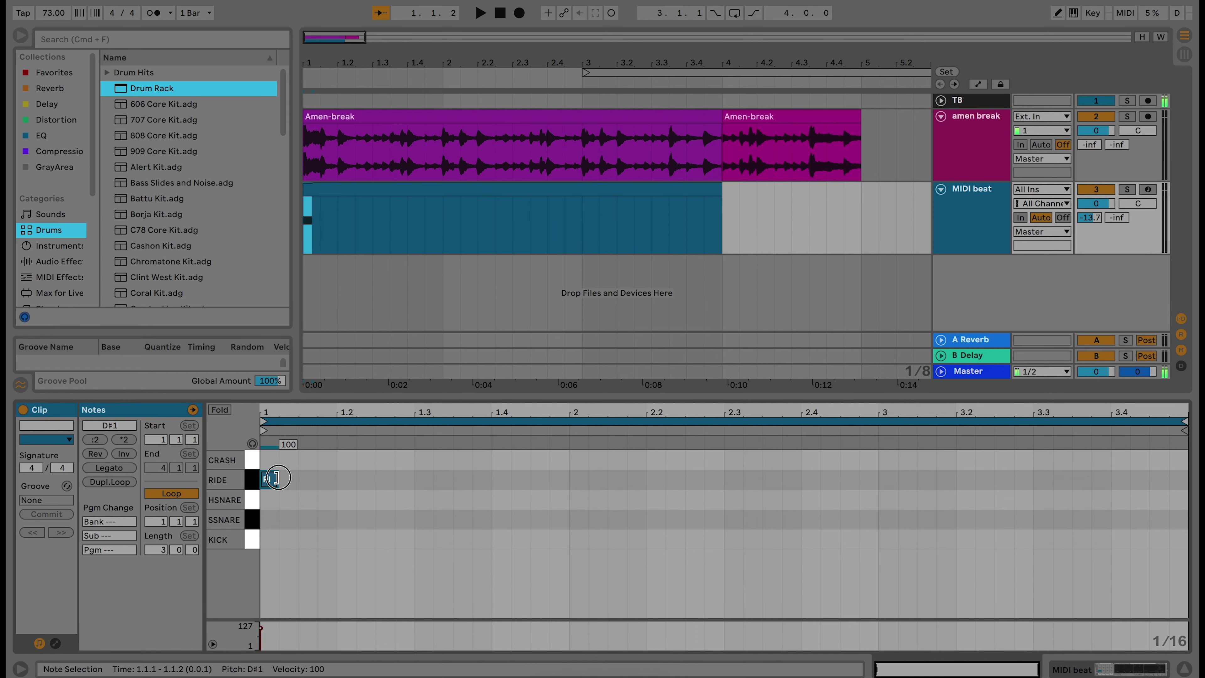
pyautogui.doubleClick(306, 480)
pyautogui.moveTo(336, 487); pyautogui.dragTo(262, 487)
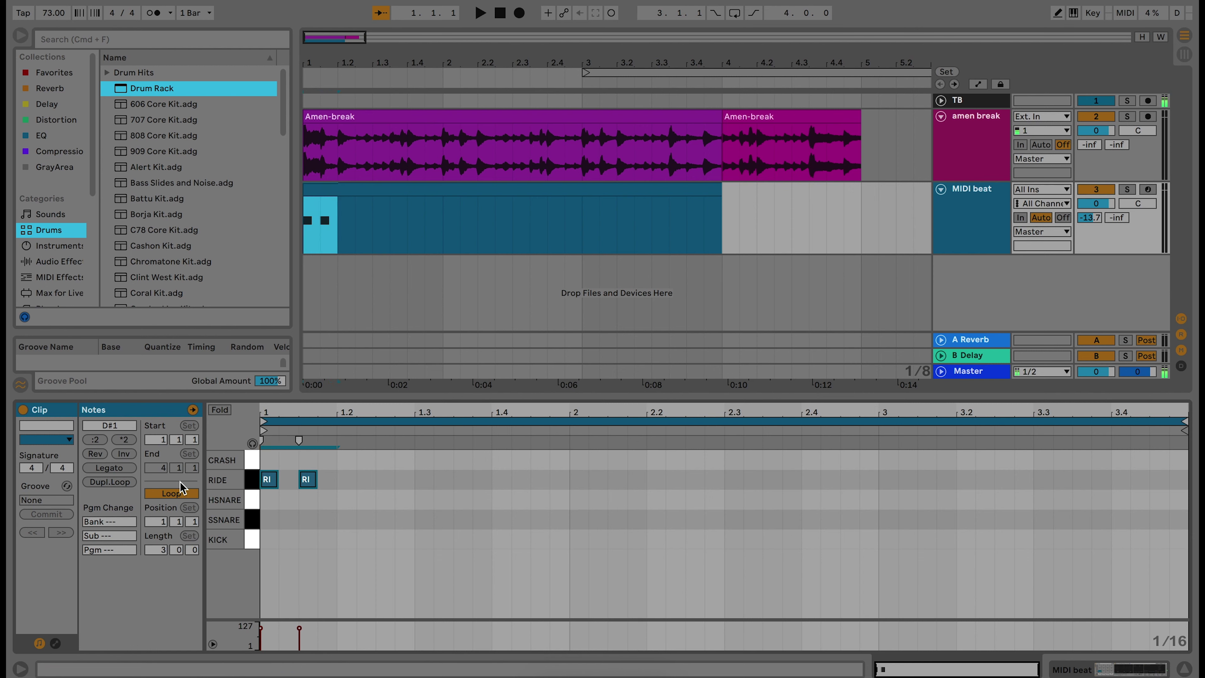
pyautogui.press('super+d')
pyautogui.press('super+d')
pyautogui.press('super+d')
pyautogui.press('super+d')
pyautogui.press('super+d')
pyautogui.press('super+d')
pyautogui.press('super+d')
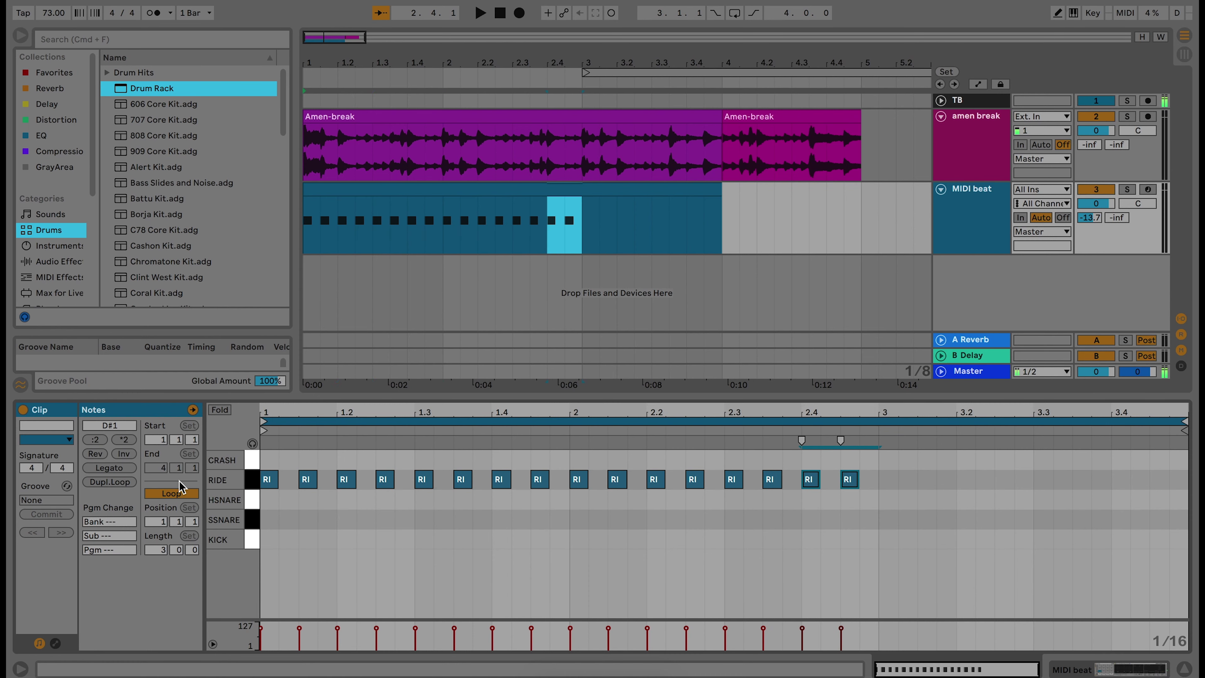
pyautogui.press('super+d')
pyautogui.press('super+d')
pyautogui.press('super+d')
pyautogui.press('super+d')
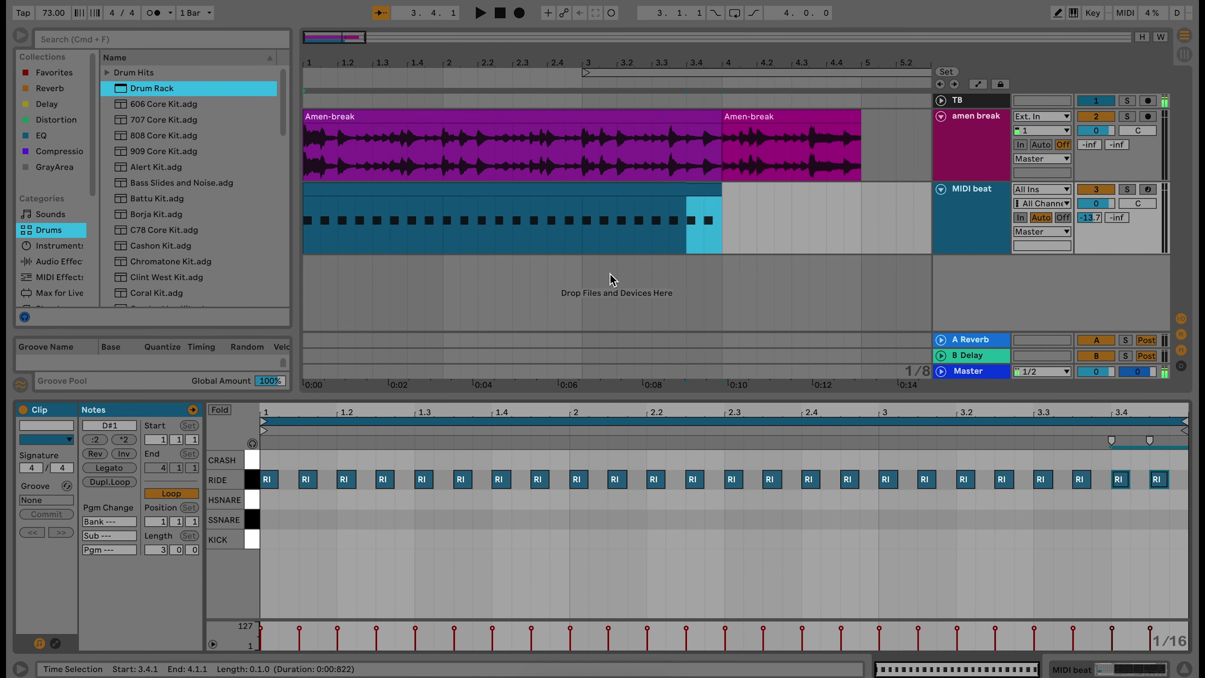
pyautogui.click(520, 188)
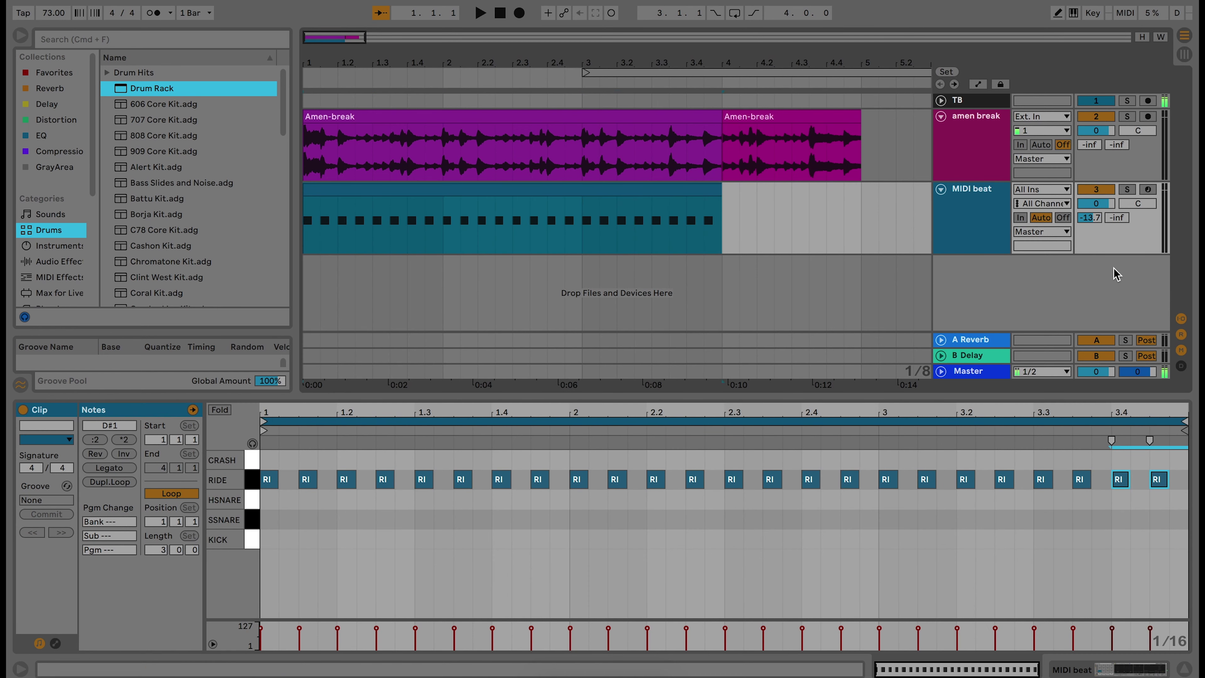
pyautogui.click(1128, 195)
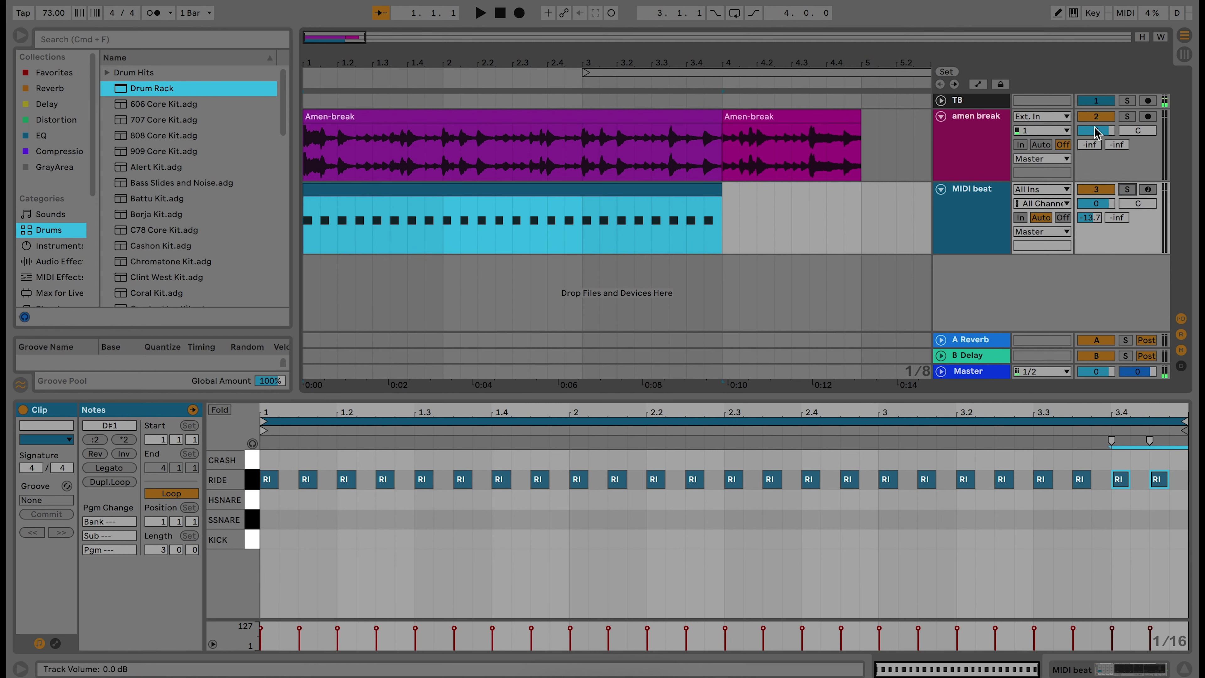
# Play the ride clip with the amen break muted, then unmute it and show the Drum Rack again
pyautogui.click(1099, 116)
pyautogui.press('space')
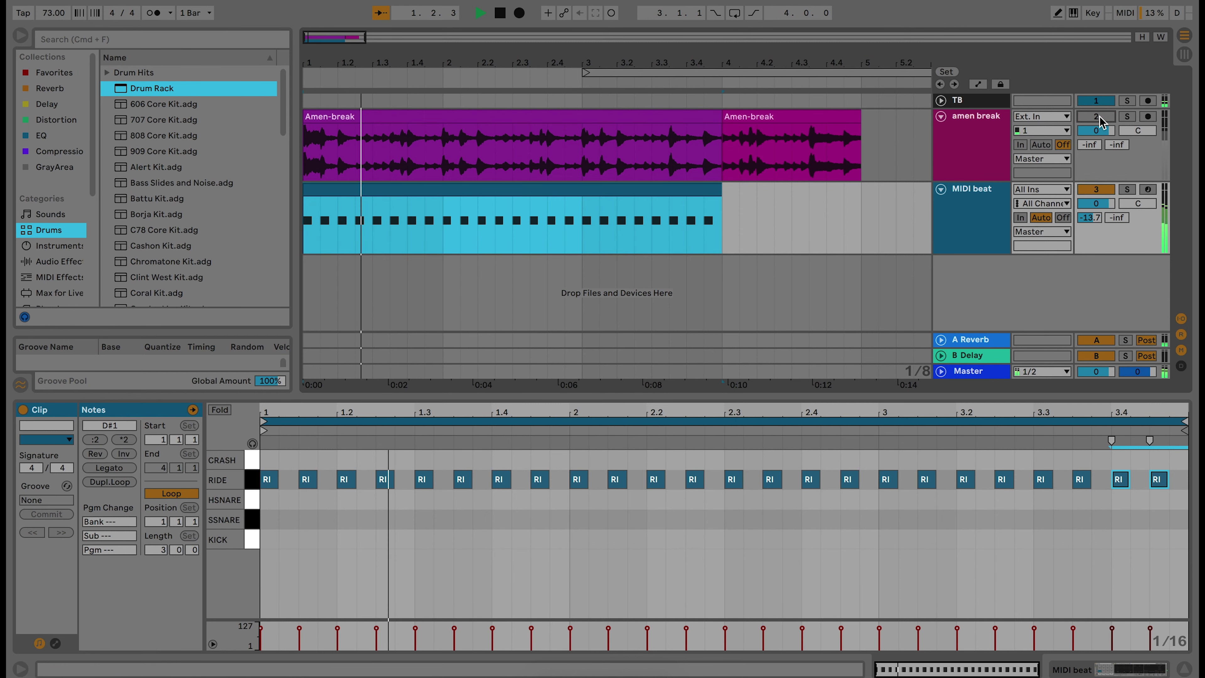
pyautogui.click(1099, 117)
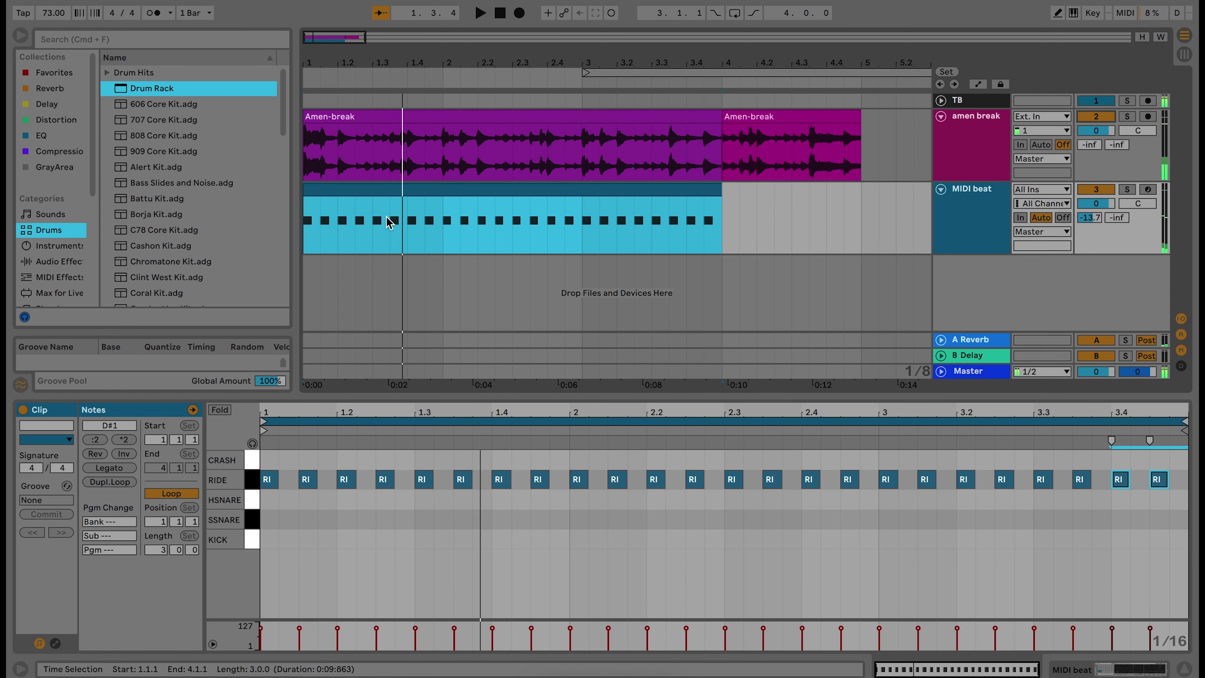
pyautogui.click(432, 119)
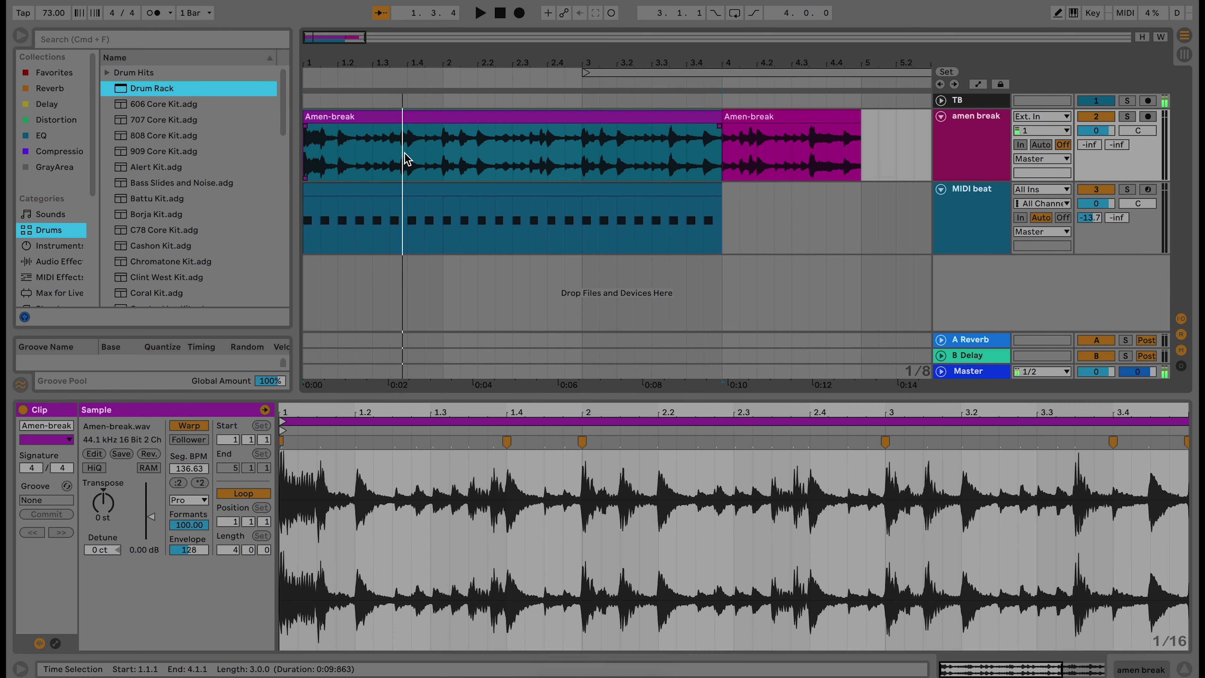
pyautogui.click(944, 216)
# Add KICK notes at 1.1.1 and 1.1.3 in the MIDI beat clip and listen to them
pyautogui.press('space')
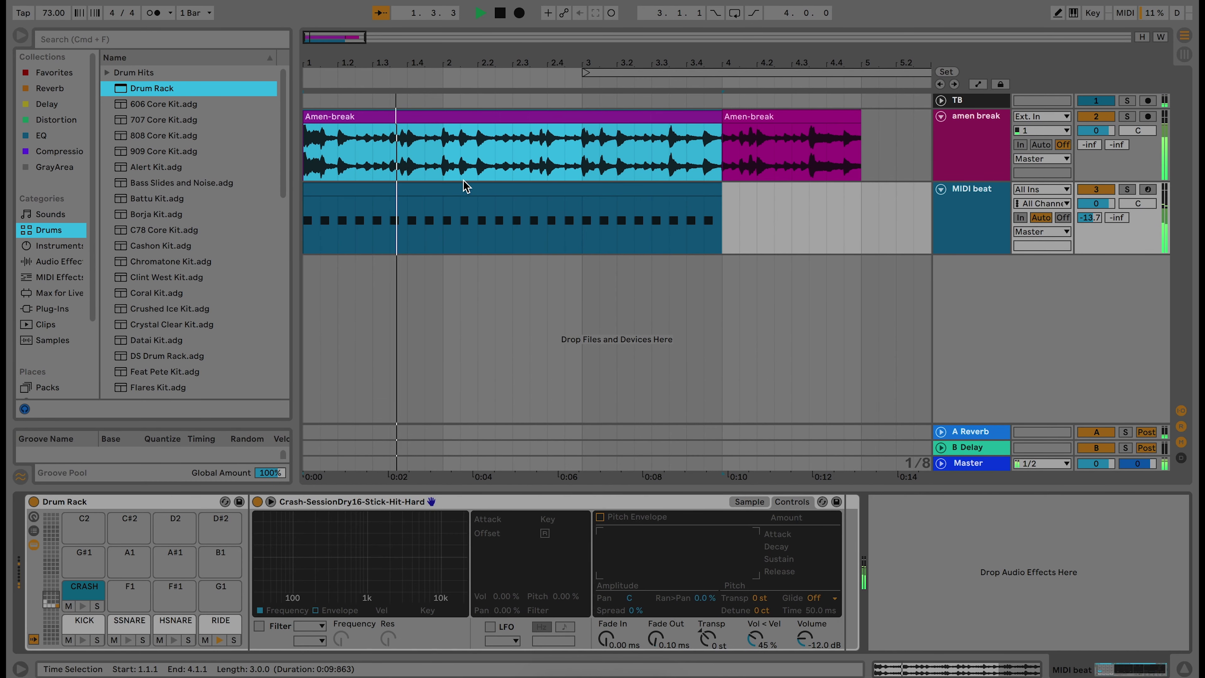
pyautogui.click(459, 191)
pyautogui.press('space')
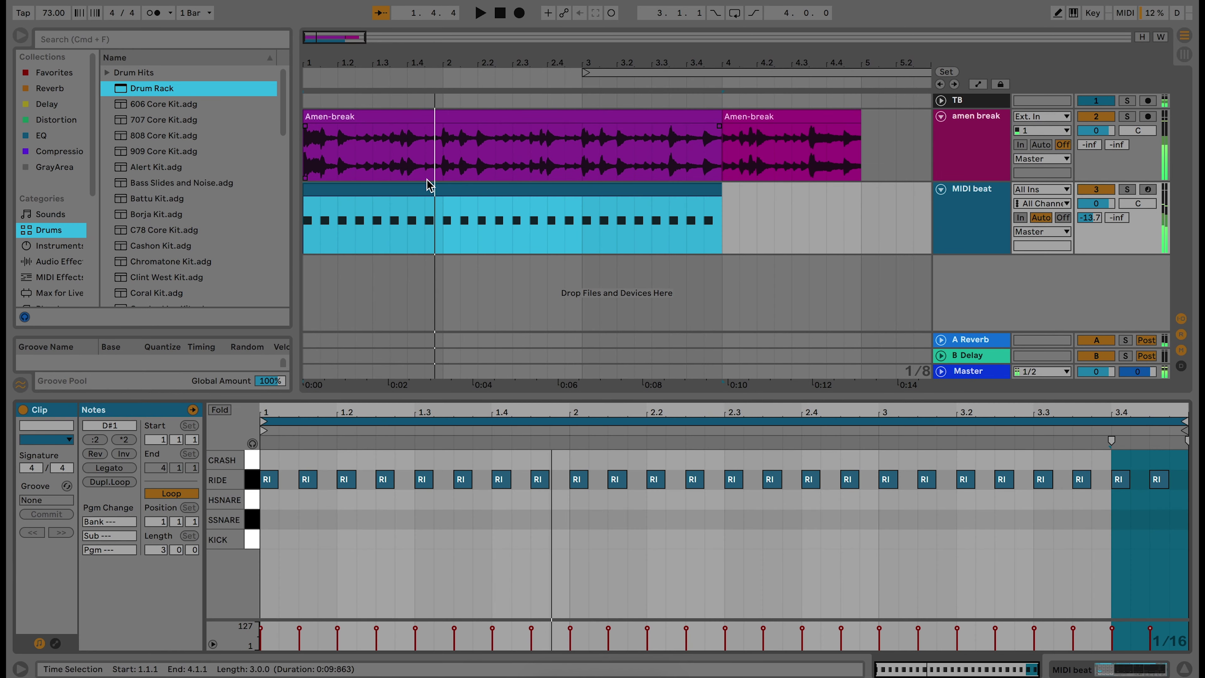
pyautogui.doubleClick(268, 539)
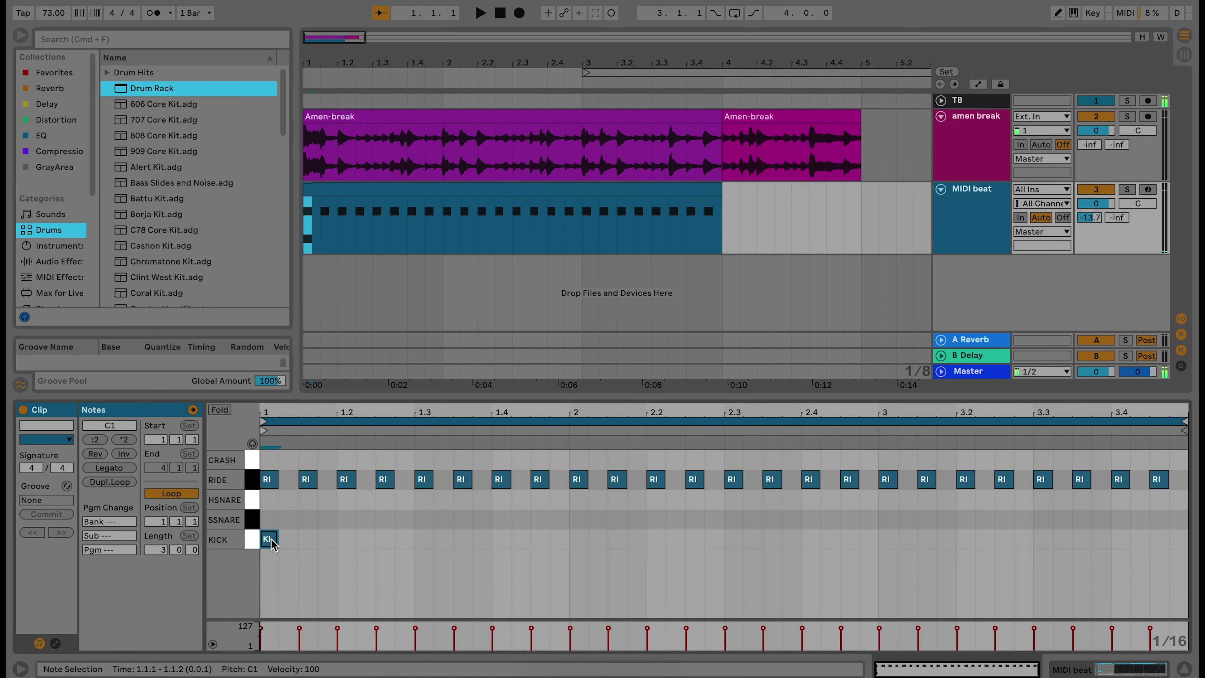
pyautogui.doubleClick(307, 539)
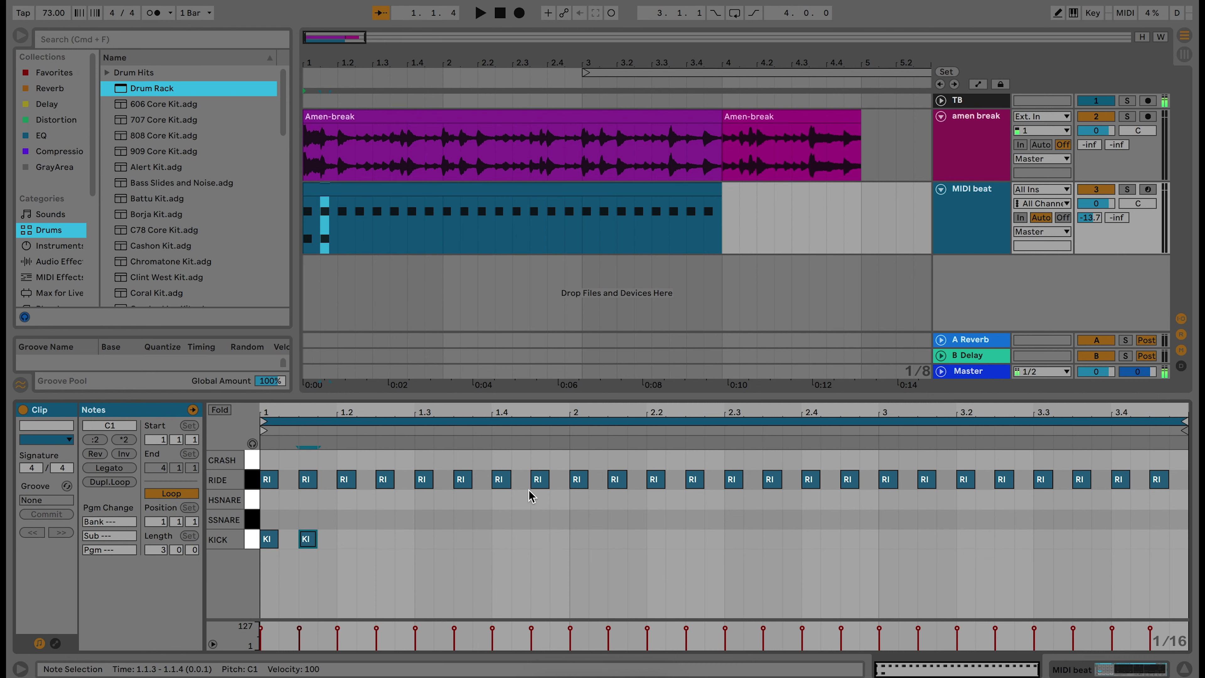
pyautogui.press('space')
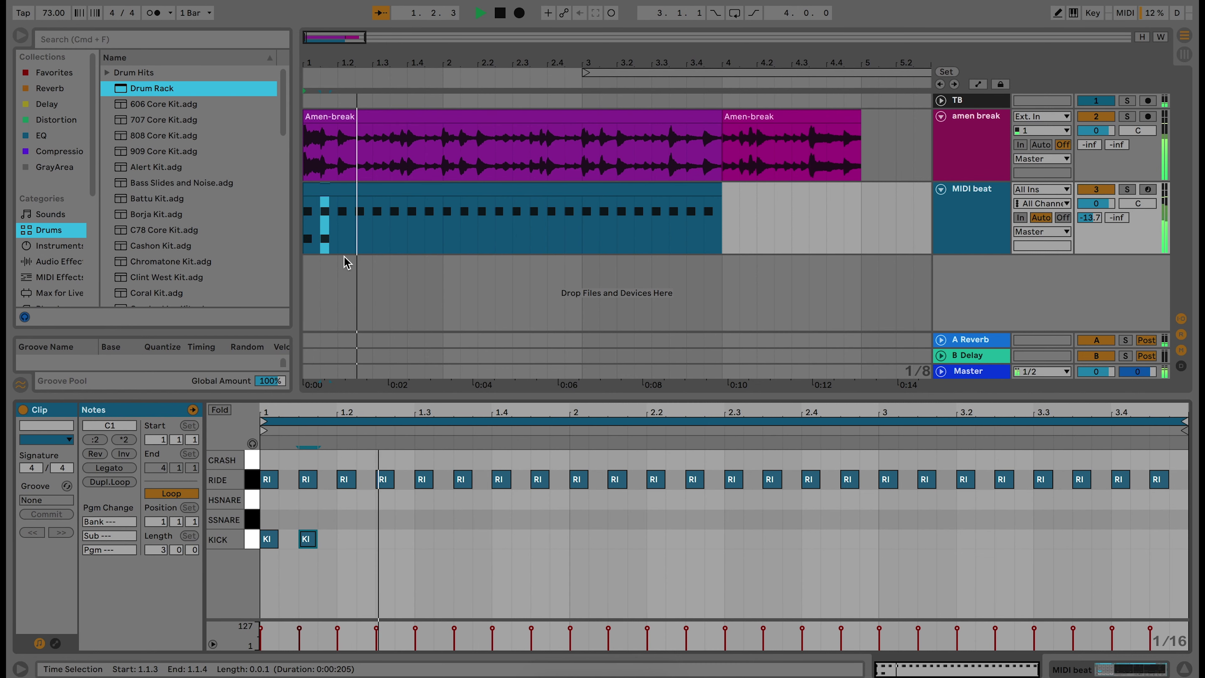
pyautogui.press('space')
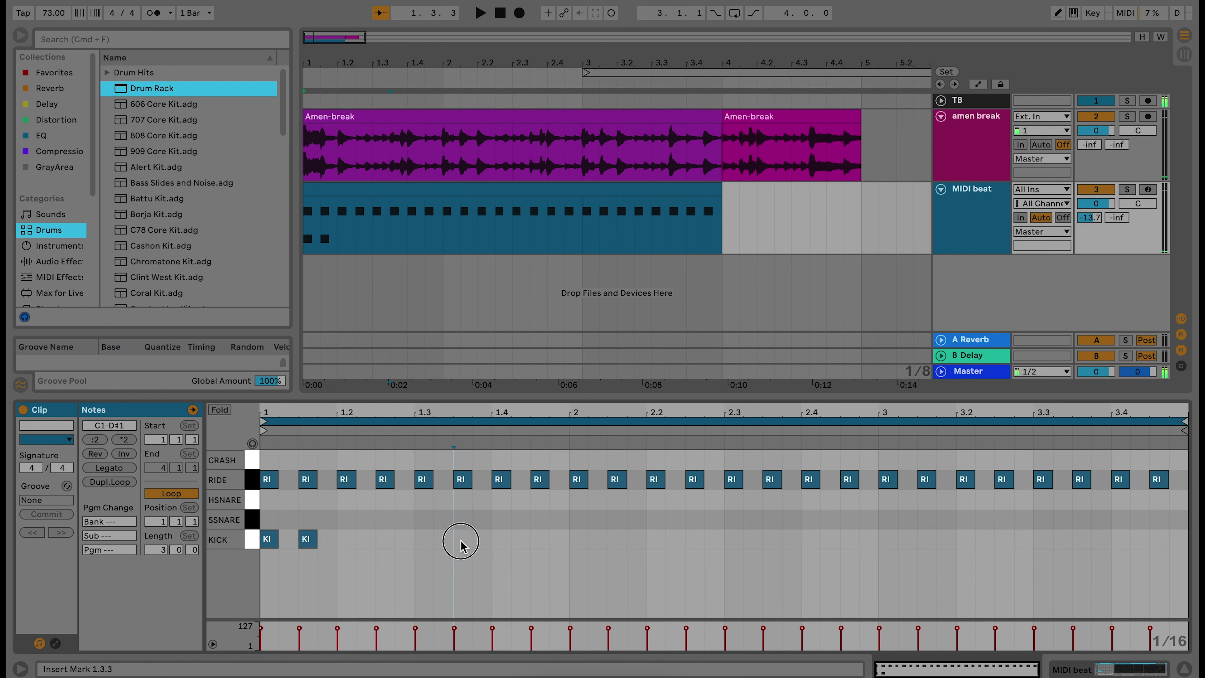
# Add kicks at 1.3.3 and 1.3.4, then duplicate bar 1's four kicks into bars 2 and 3
pyautogui.doubleClick(462, 539)
pyautogui.doubleClick(482, 540)
pyautogui.press('space')
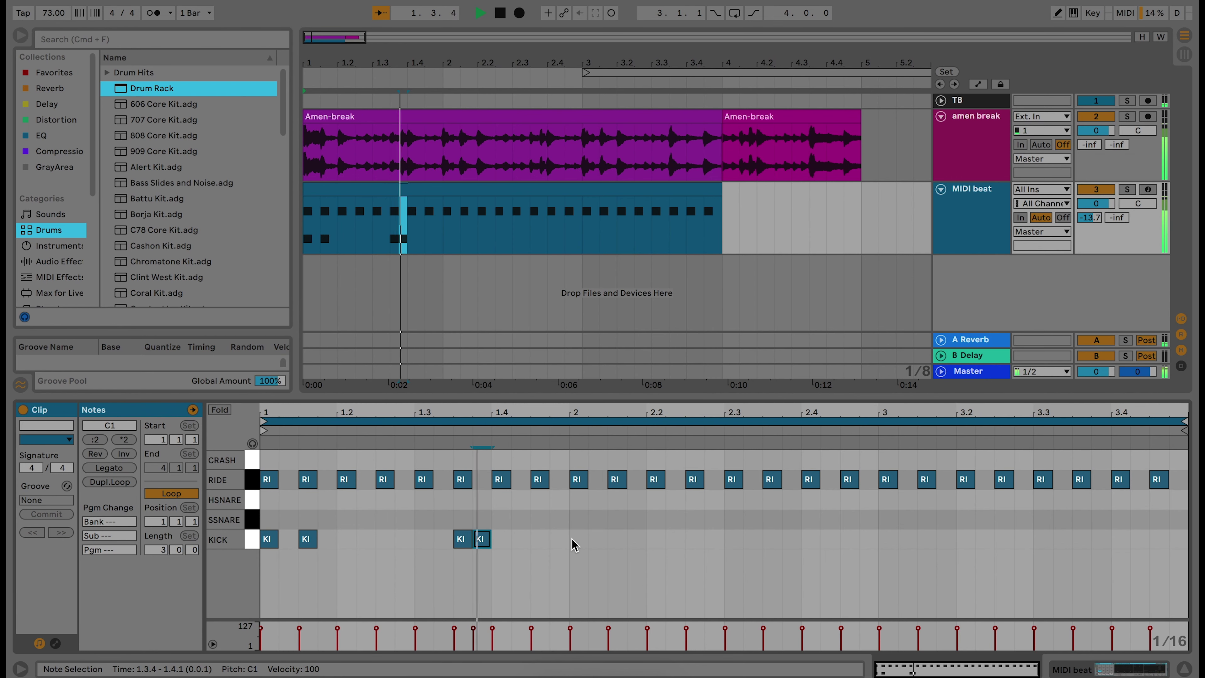
pyautogui.moveTo(569, 537); pyautogui.dragTo(255, 538)
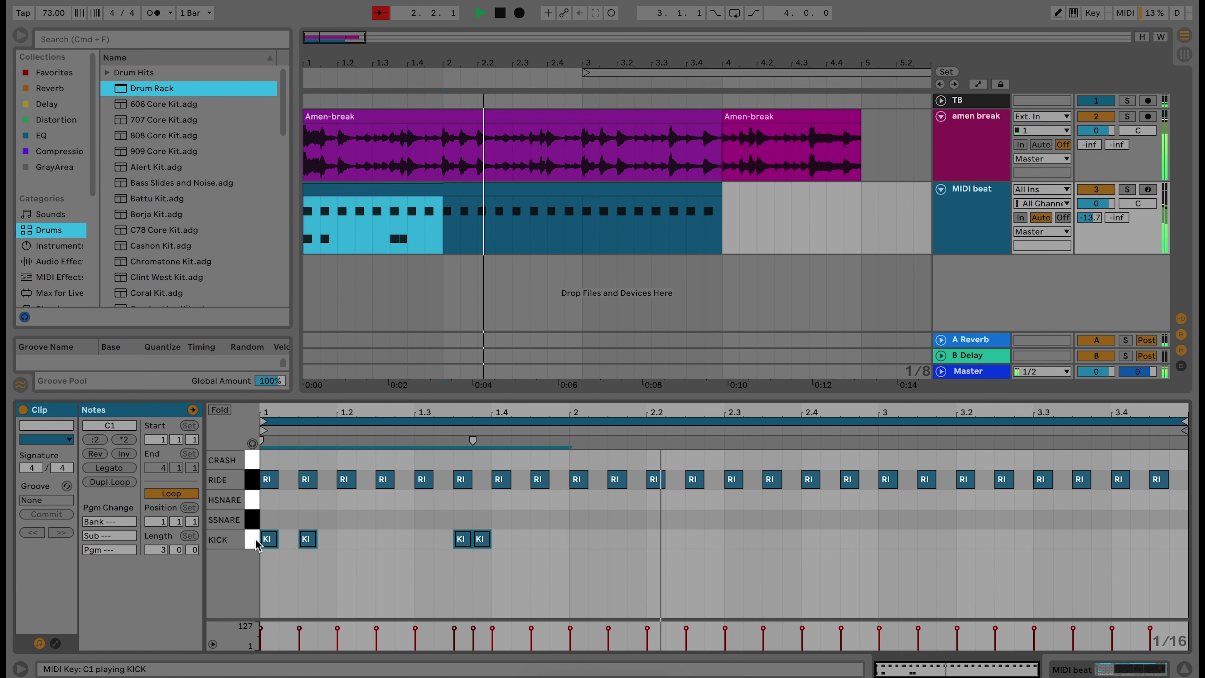
pyautogui.press('super+d')
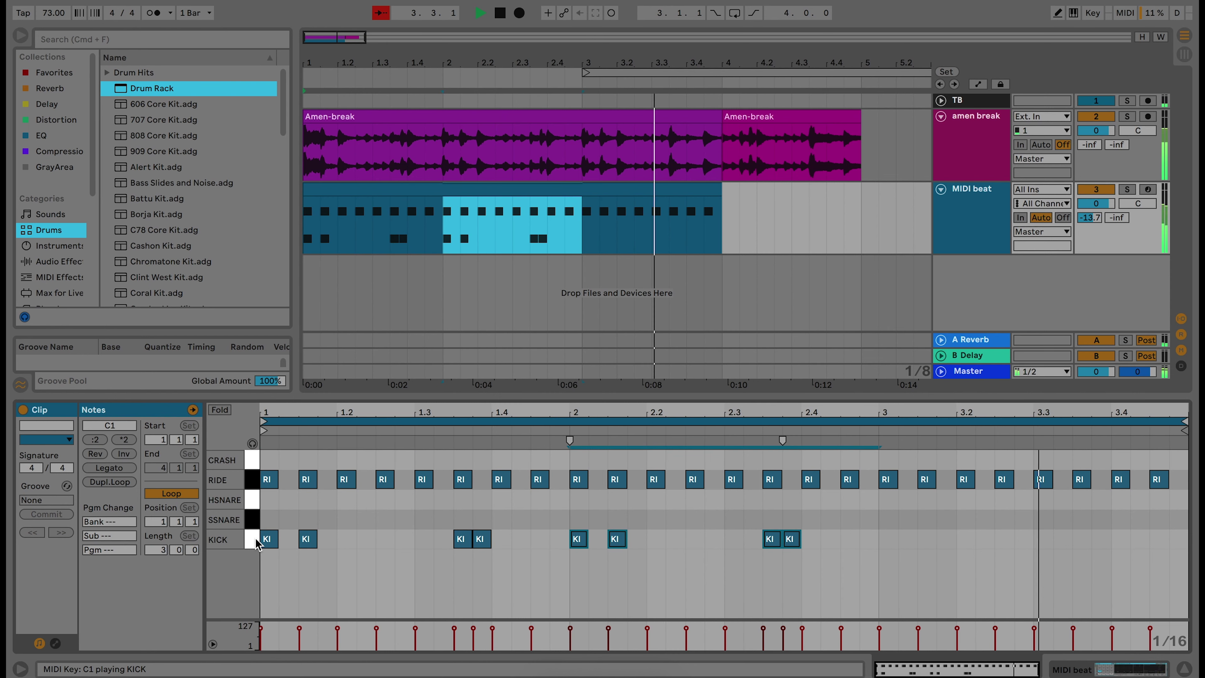
pyautogui.press('super+d')
pyautogui.press('space')
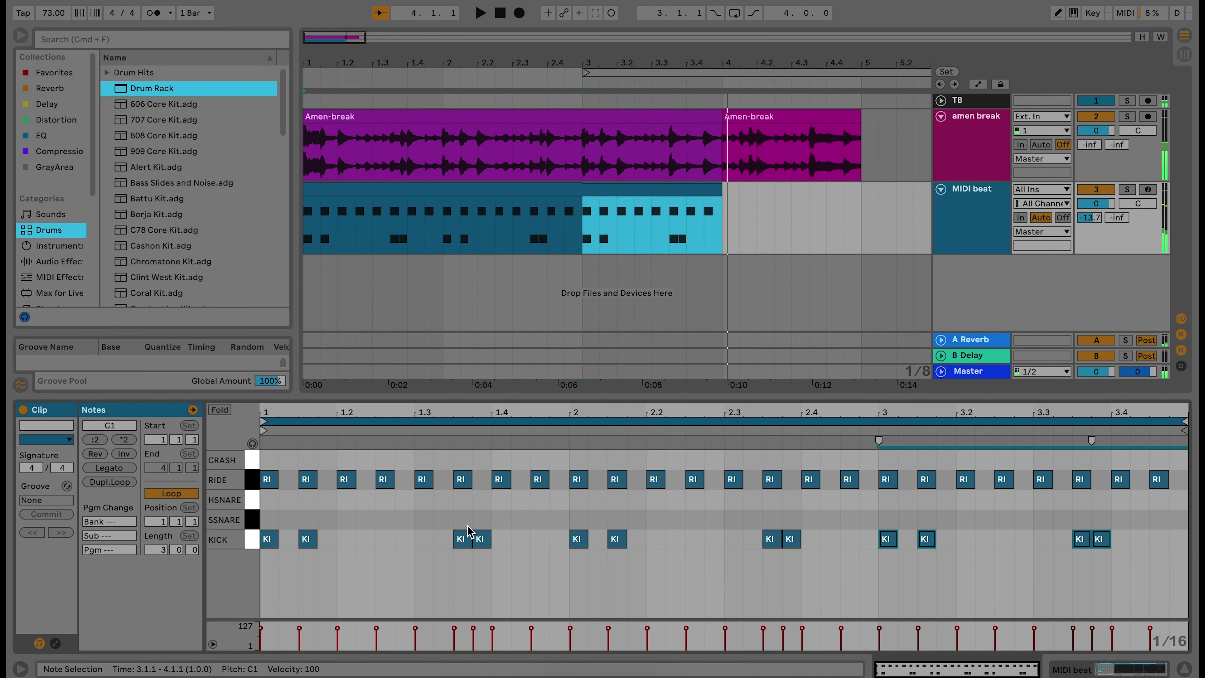
# Compare the kick pattern with the Amen-break sample by playing from 3.2.1
pyautogui.click(1100, 540)
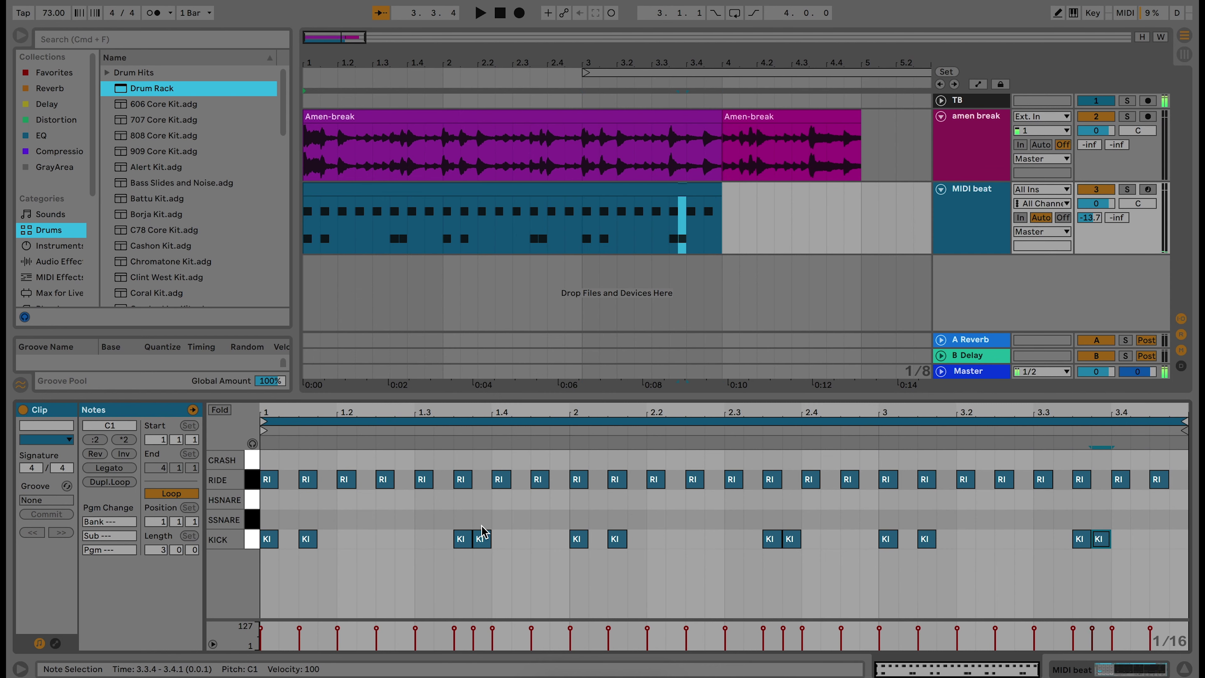
pyautogui.click(951, 562)
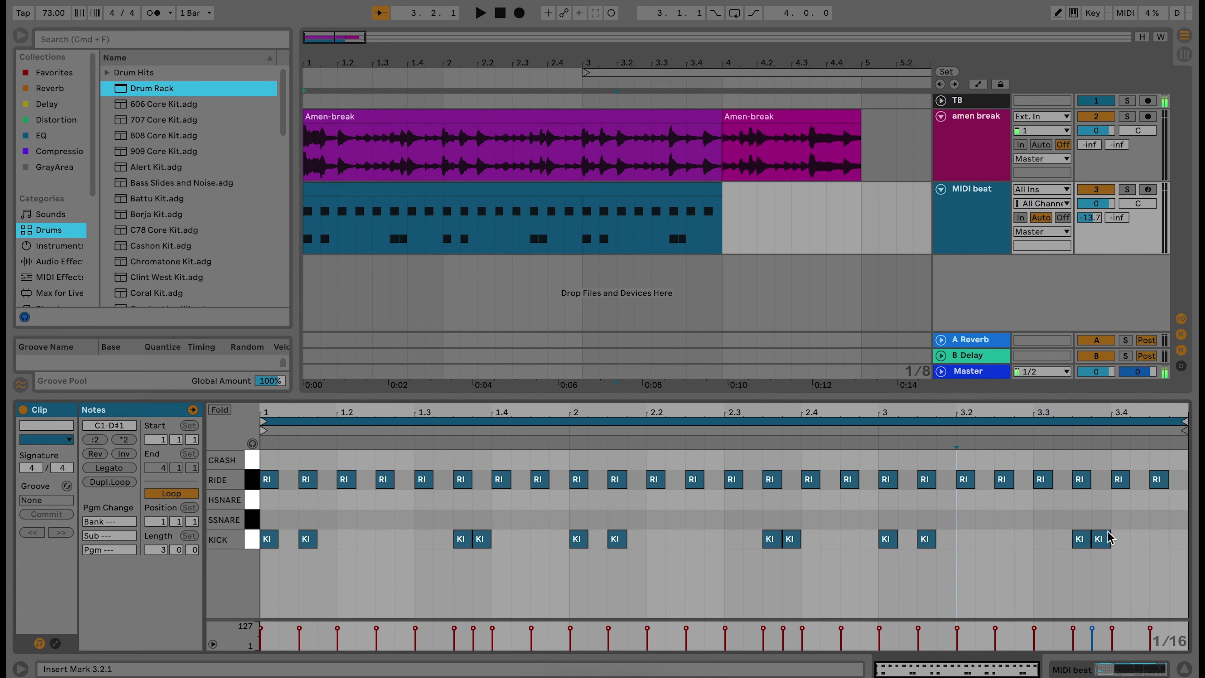
pyautogui.click(643, 155)
pyautogui.click(622, 155)
pyautogui.press('space')
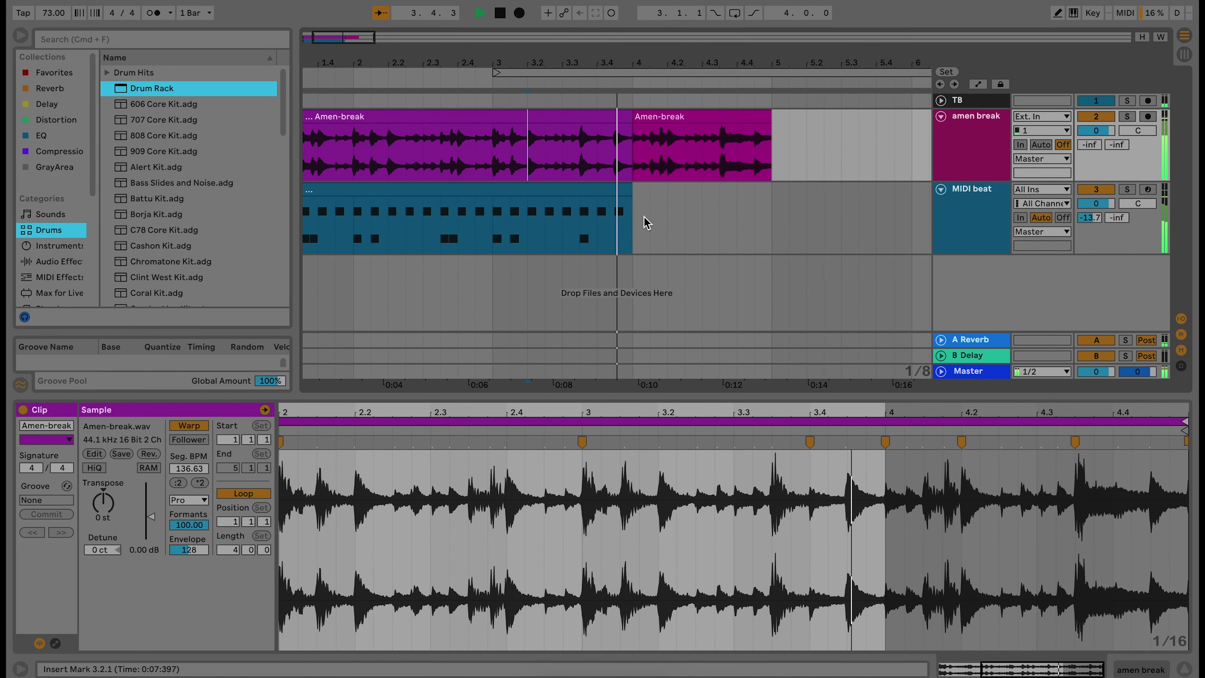
pyautogui.press('space')
pyautogui.hscroll(-3, 531, 235)
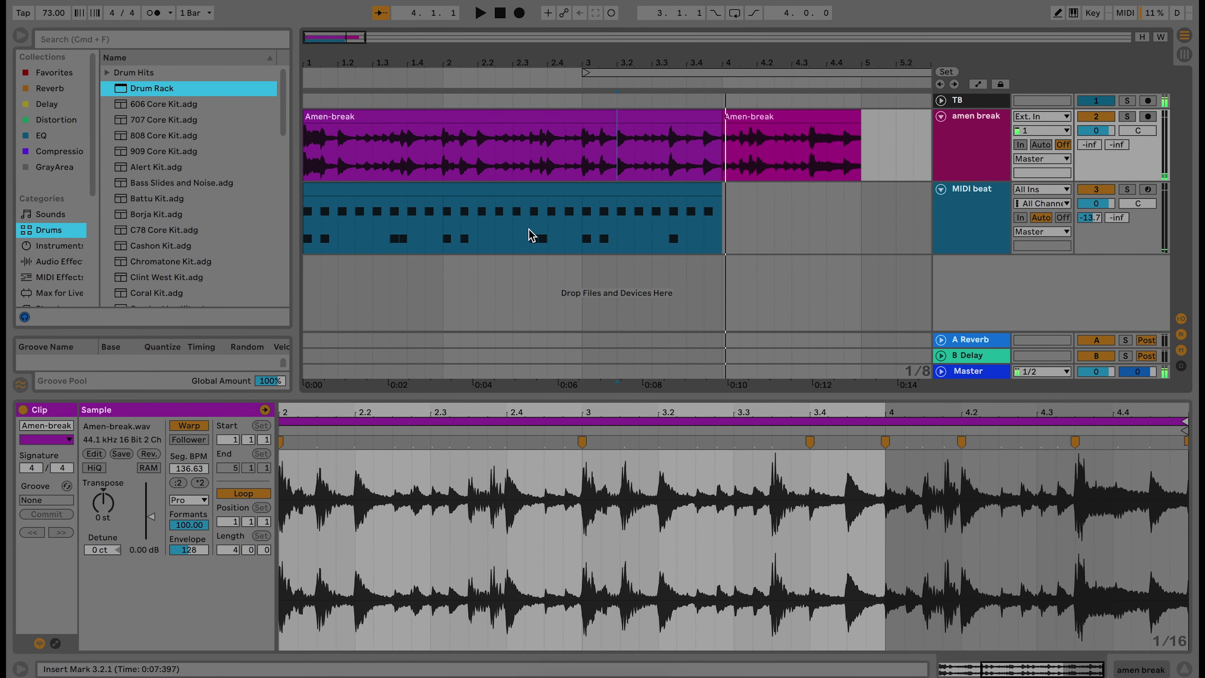
# Add HSNARE hits at 1.2, 1.4, 2.2, 2.4, 3.2 and 3.4 in the MIDI beat clip
pyautogui.click(971, 228)
pyautogui.click(599, 190)
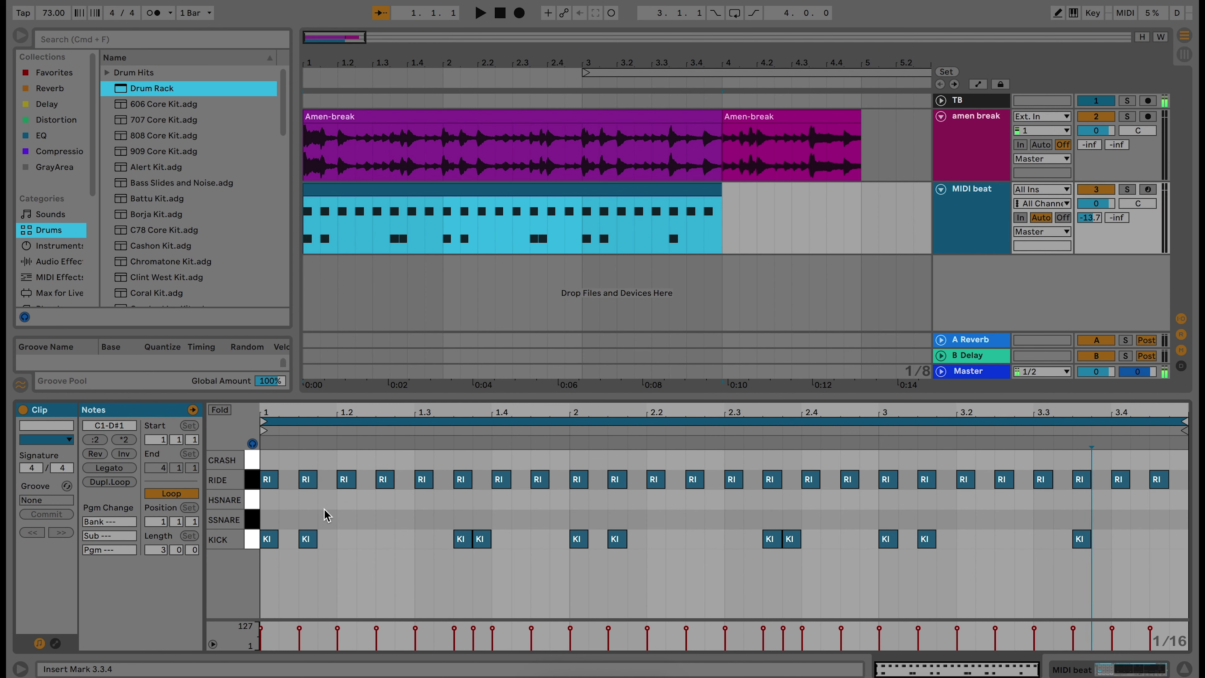
pyautogui.click(342, 506)
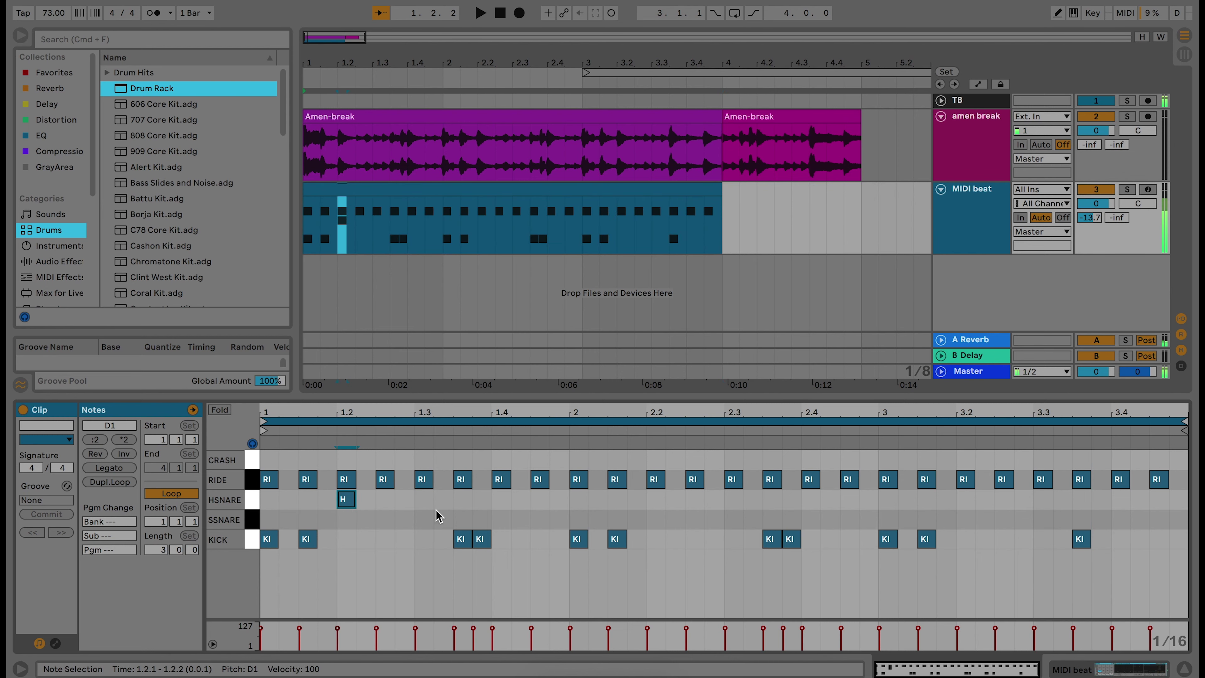
pyautogui.click(508, 502)
pyautogui.click(655, 502)
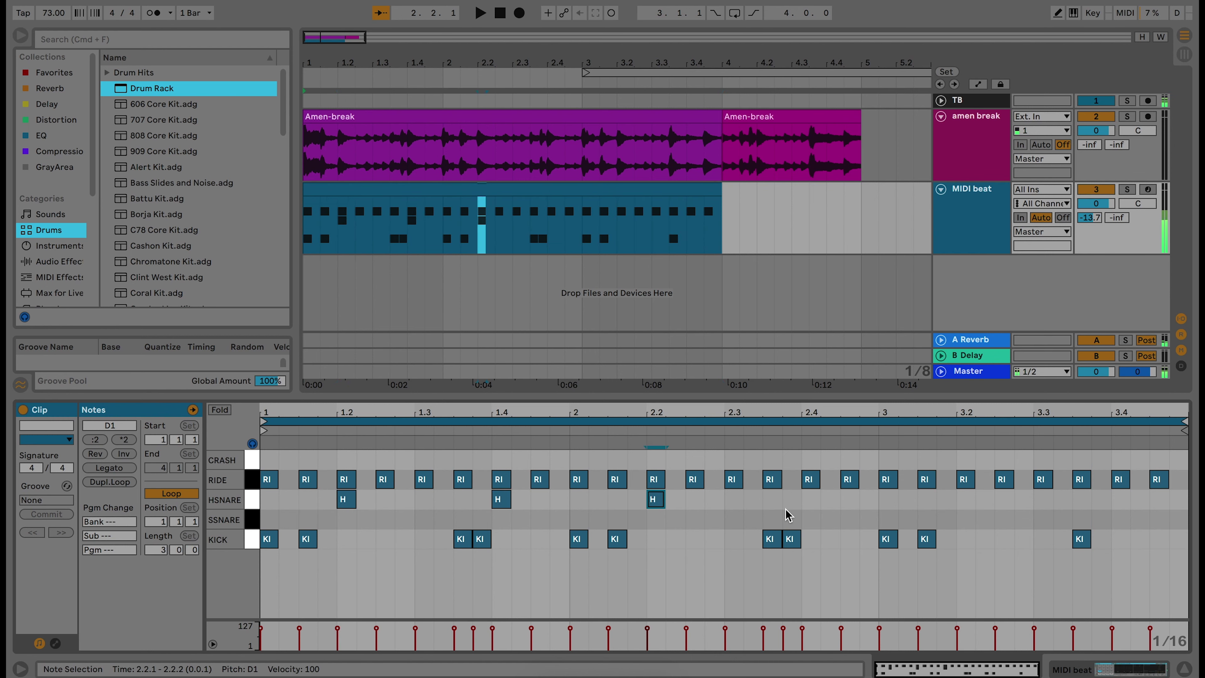
pyautogui.click(809, 501)
pyautogui.click(966, 501)
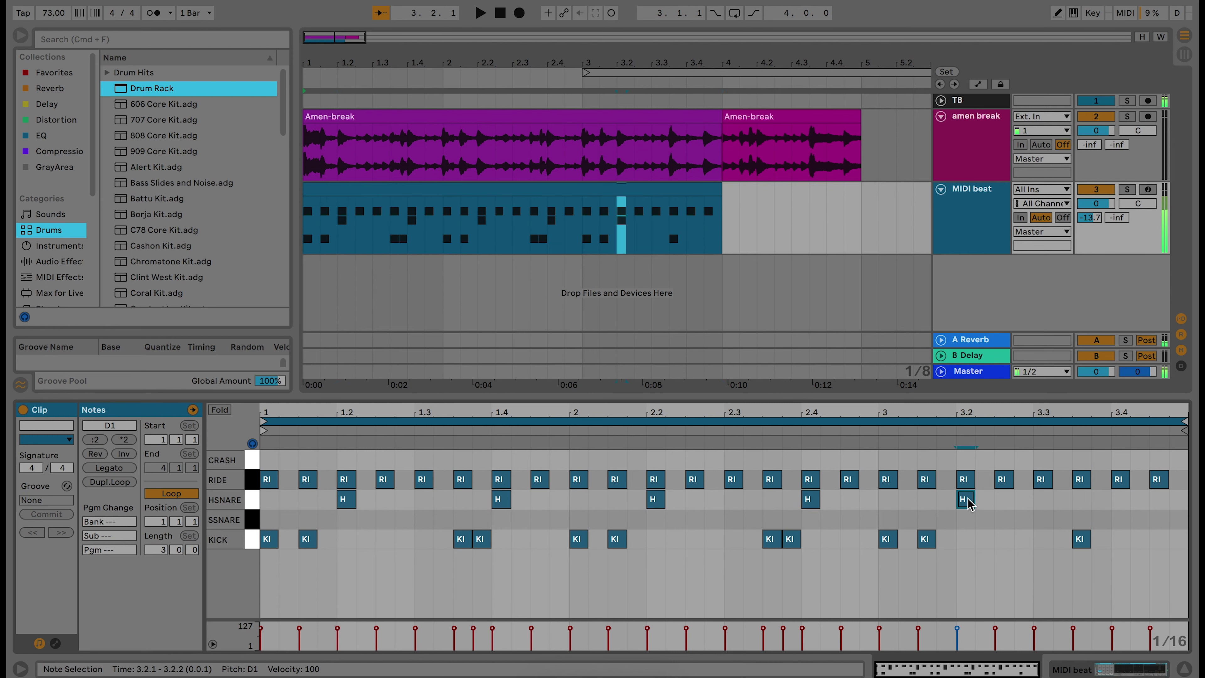
pyautogui.click(1123, 502)
# Move the final HSNARE hit to 3.4.3 and play the groove from the start to check it
pyautogui.press('space')
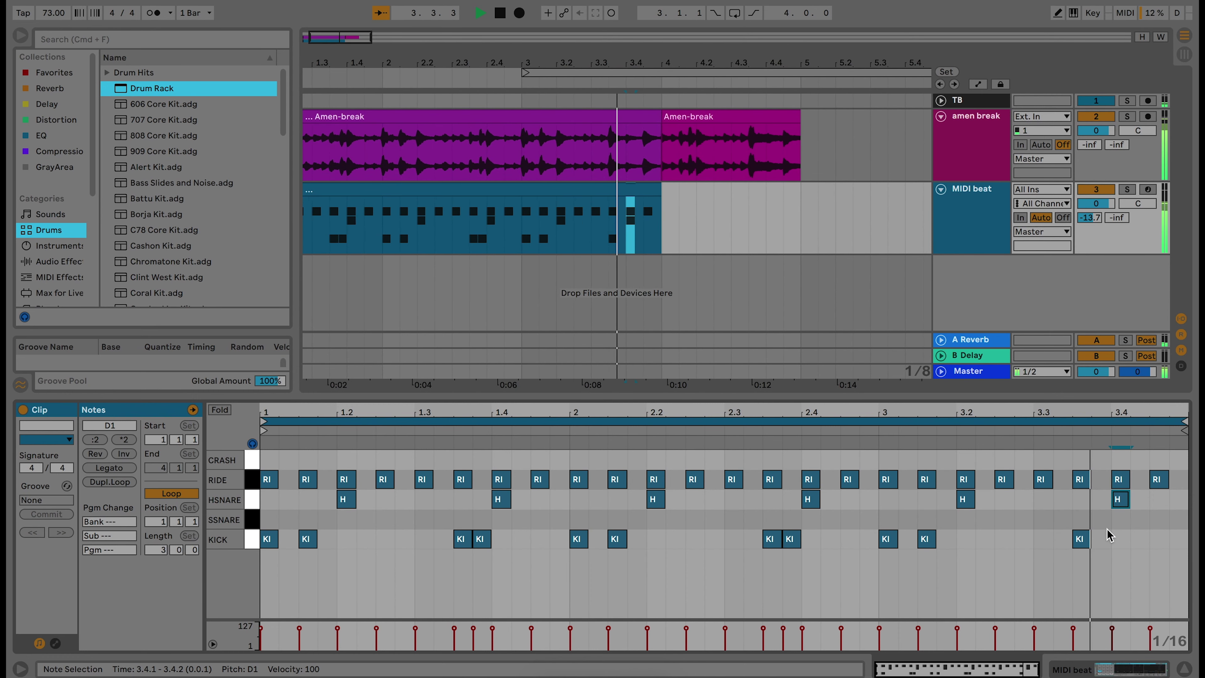
pyautogui.press('space')
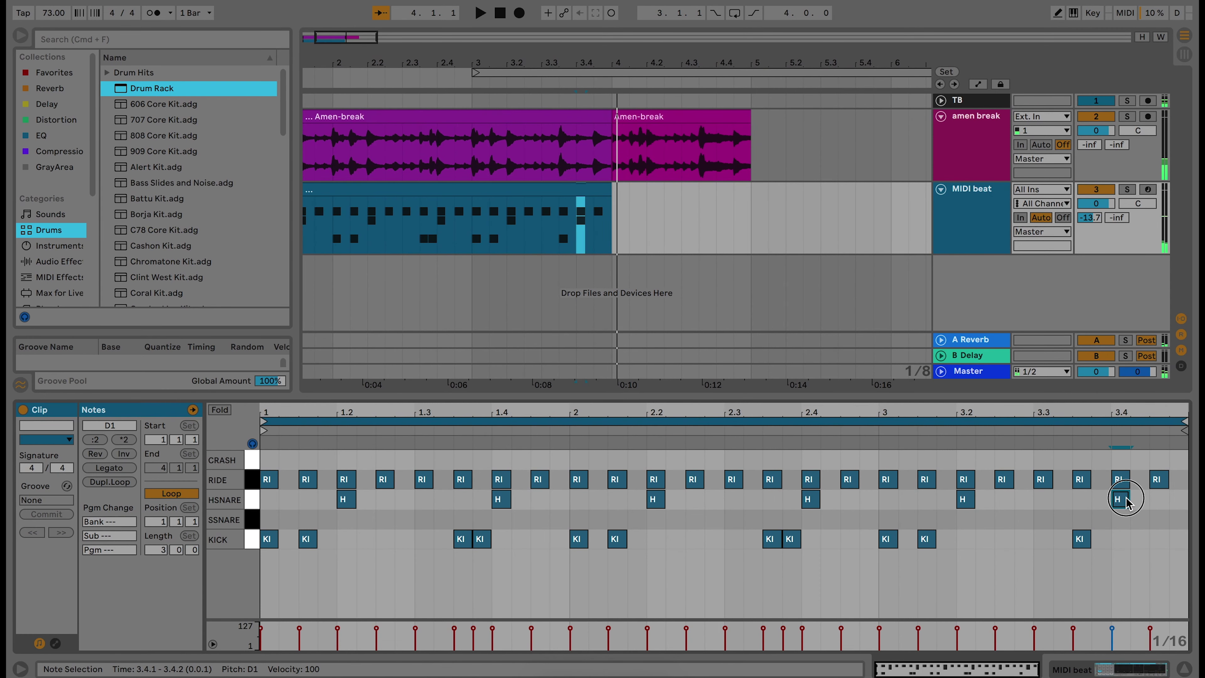
pyautogui.moveTo(1120, 502); pyautogui.dragTo(1164, 506)
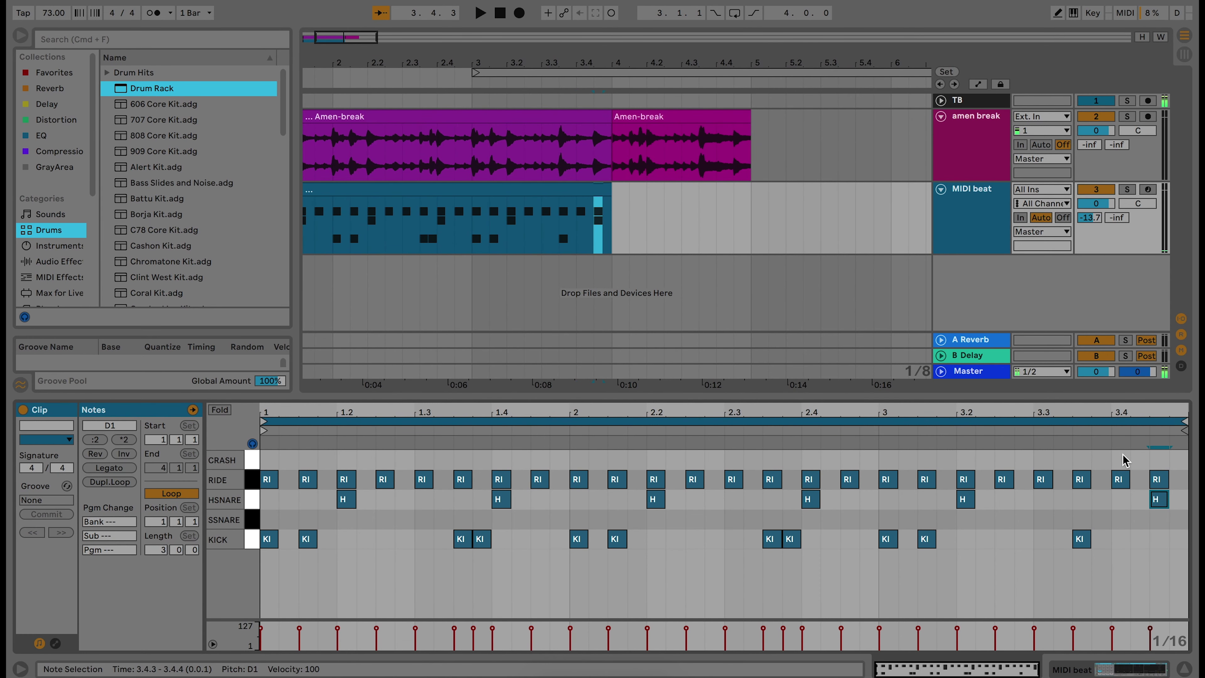
pyautogui.hscroll(-3, 455, 236)
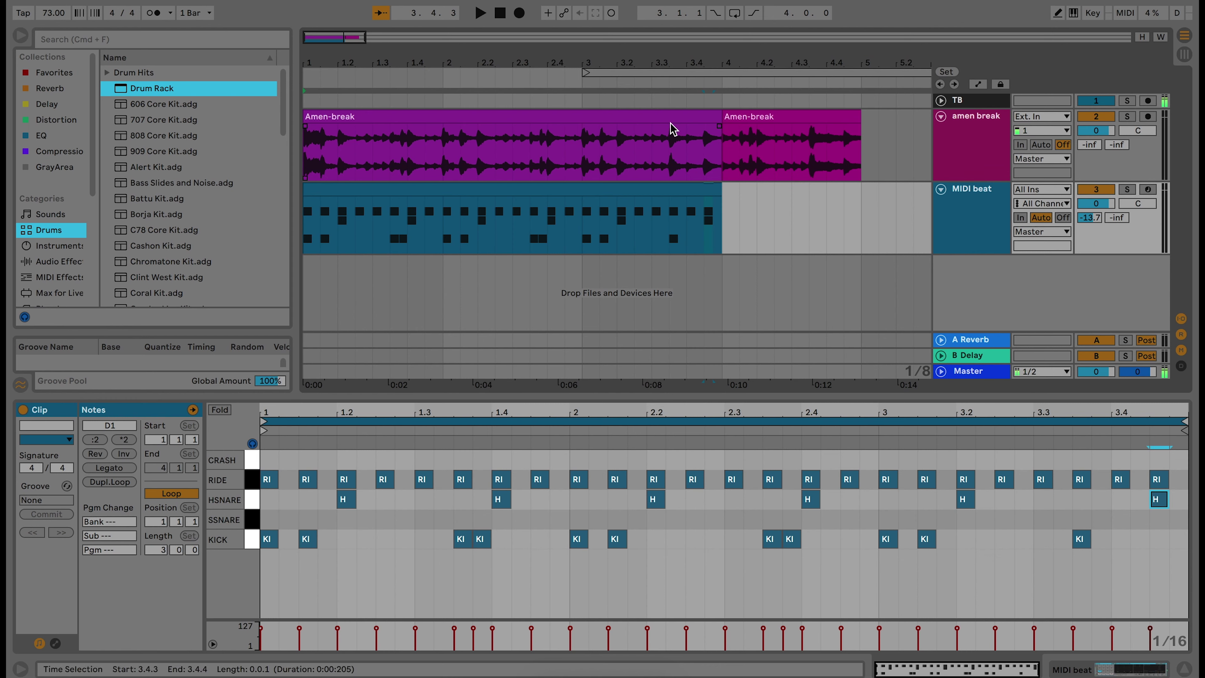
pyautogui.press('space')
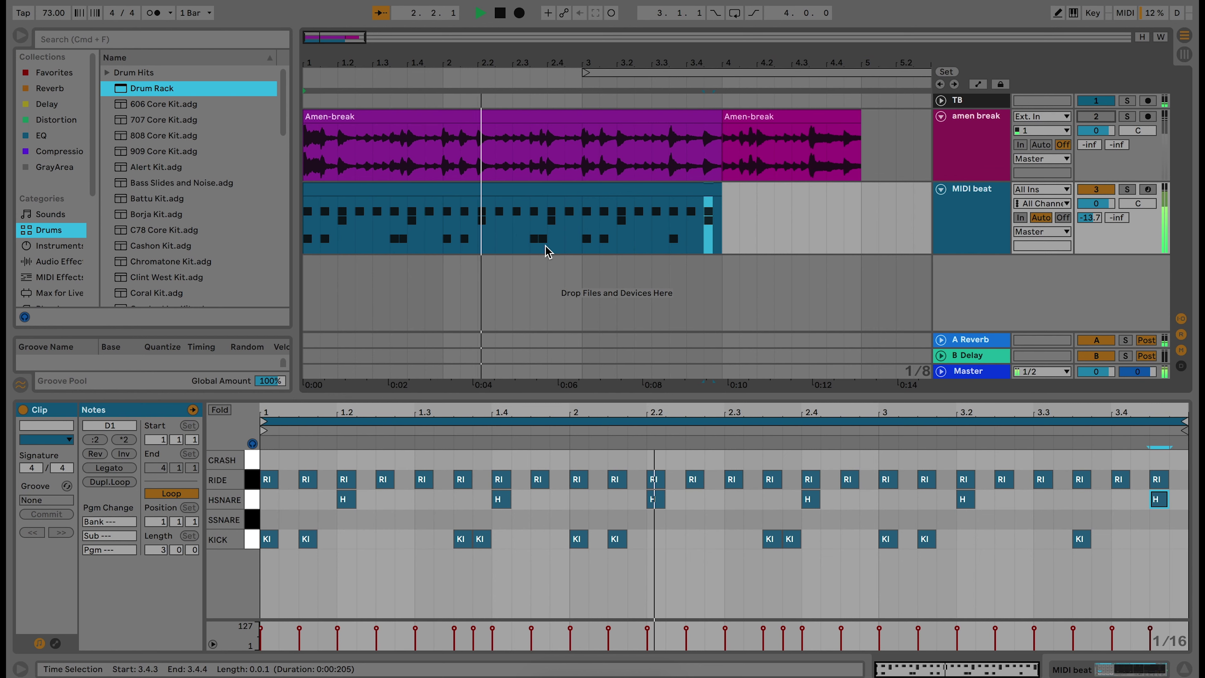
pyautogui.press('space')
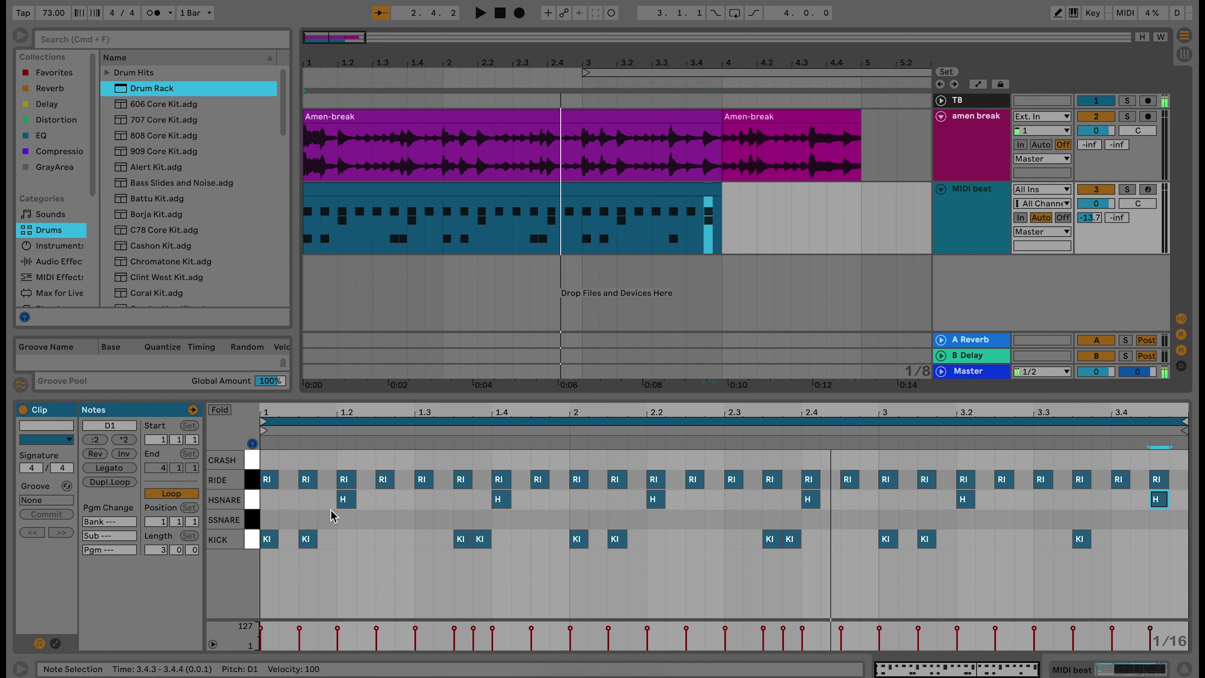
# Add SSNARE hits at 1.2.4, 1.3.2 and 1.4.4, listening to the pattern along the way
pyautogui.press('space')
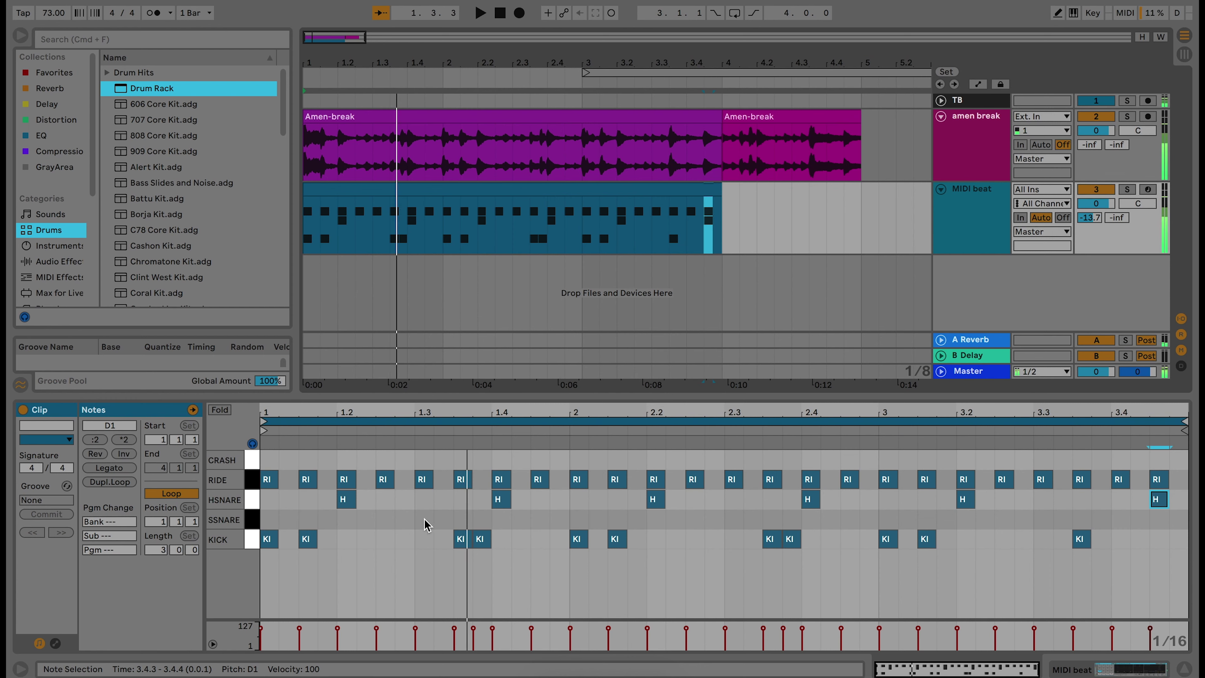
pyautogui.doubleClick(404, 519)
pyautogui.press('space')
pyautogui.doubleClick(443, 519)
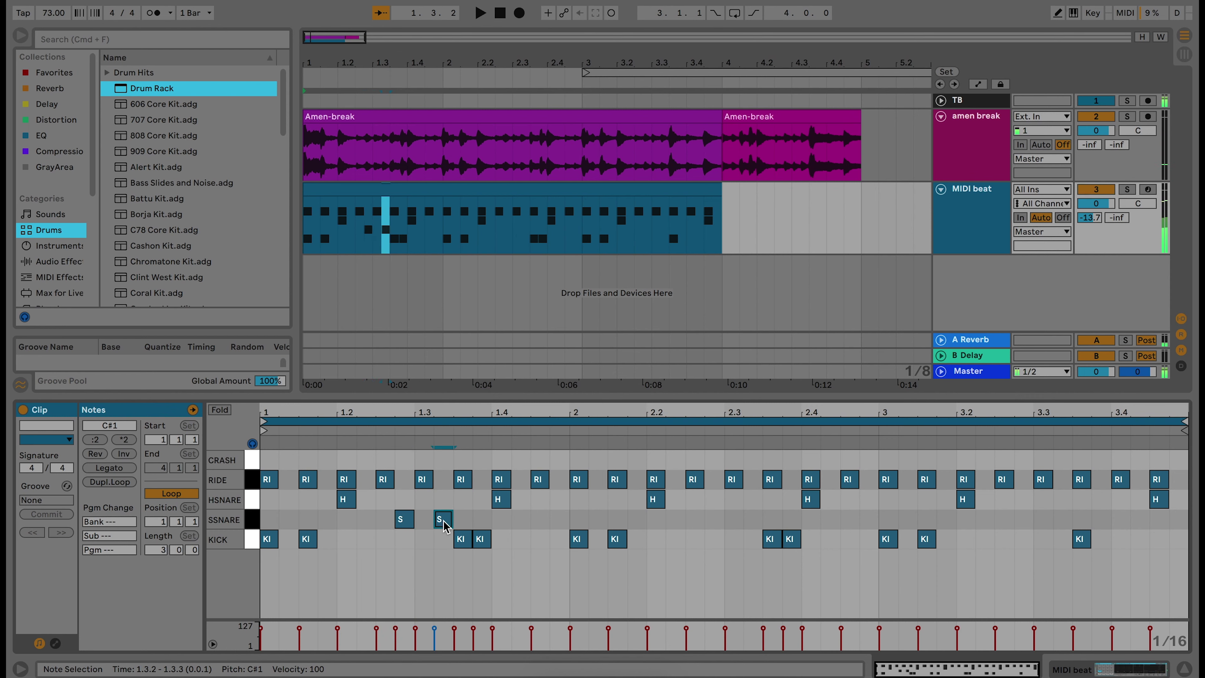
pyautogui.press('space')
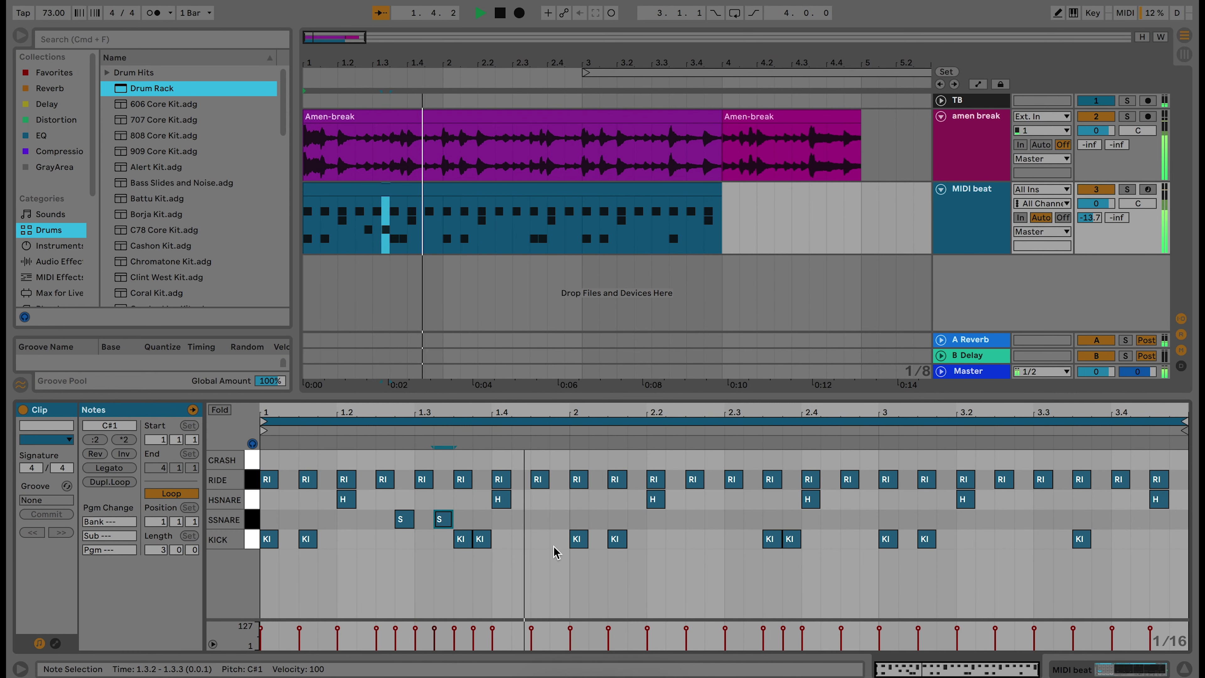
pyautogui.press('space')
pyautogui.press('space')
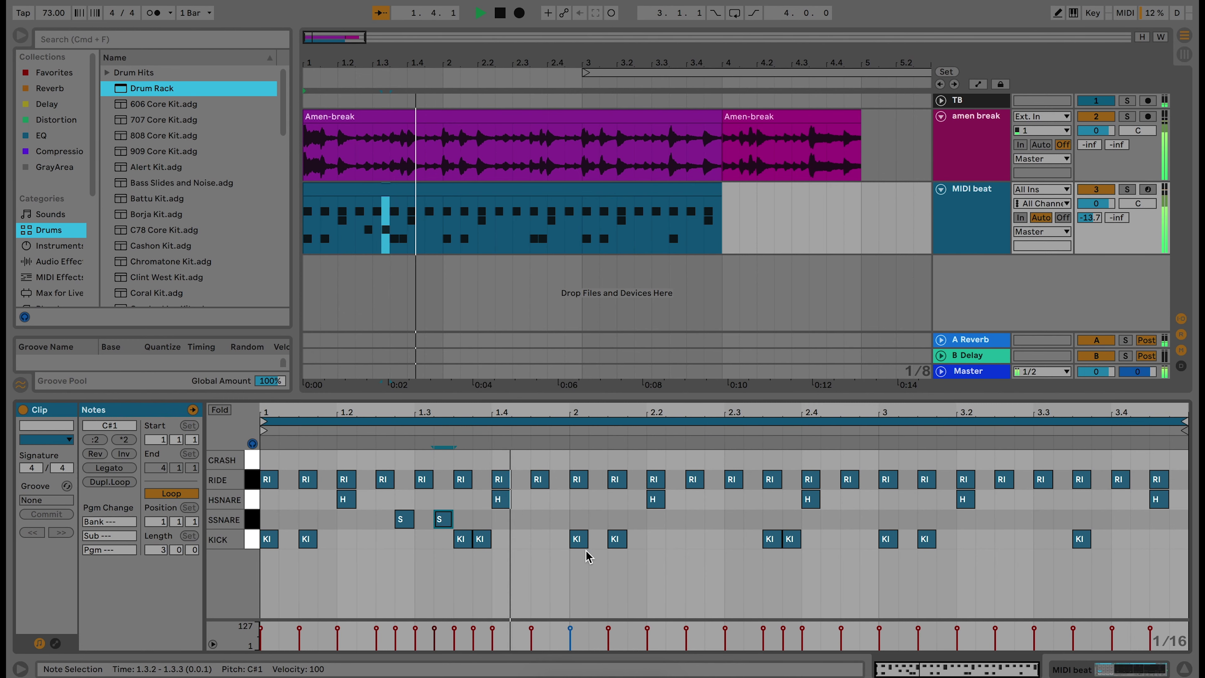
pyautogui.press('space')
pyautogui.click(555, 522)
pyautogui.doubleClick(555, 522)
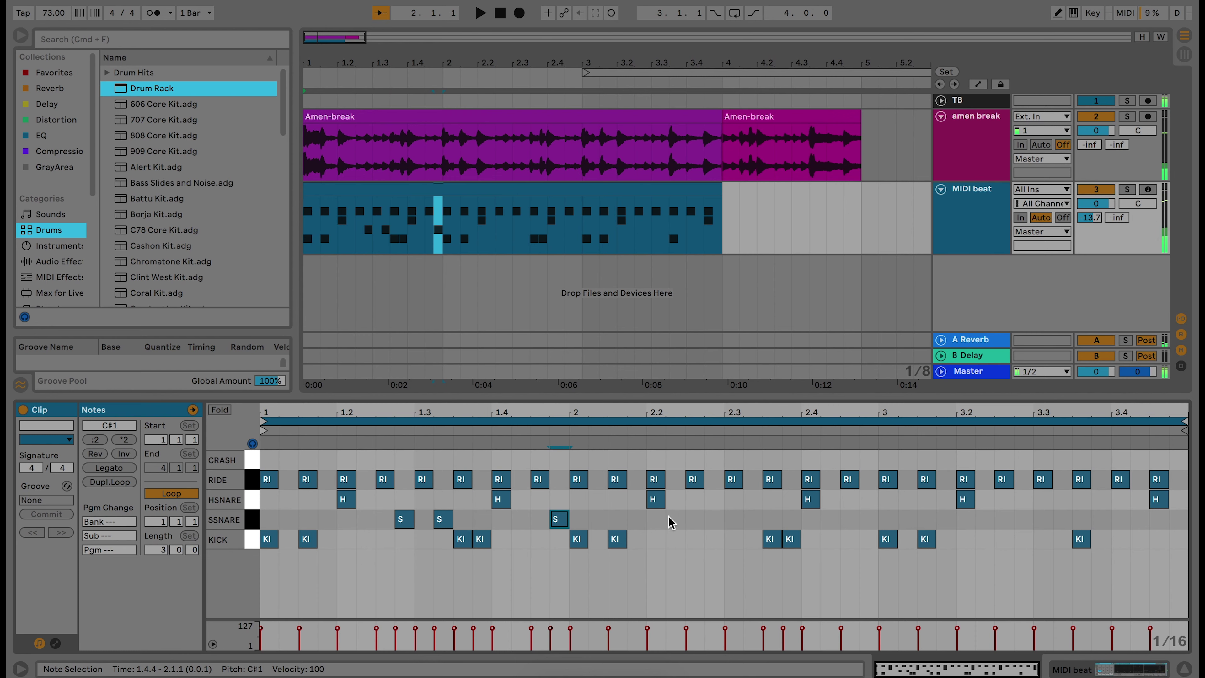
# Duplicate the three-note SSNARE figure into bars 2 and 3, then delete the note at 3.4.4
pyautogui.moveTo(575, 526); pyautogui.dragTo(221, 522)
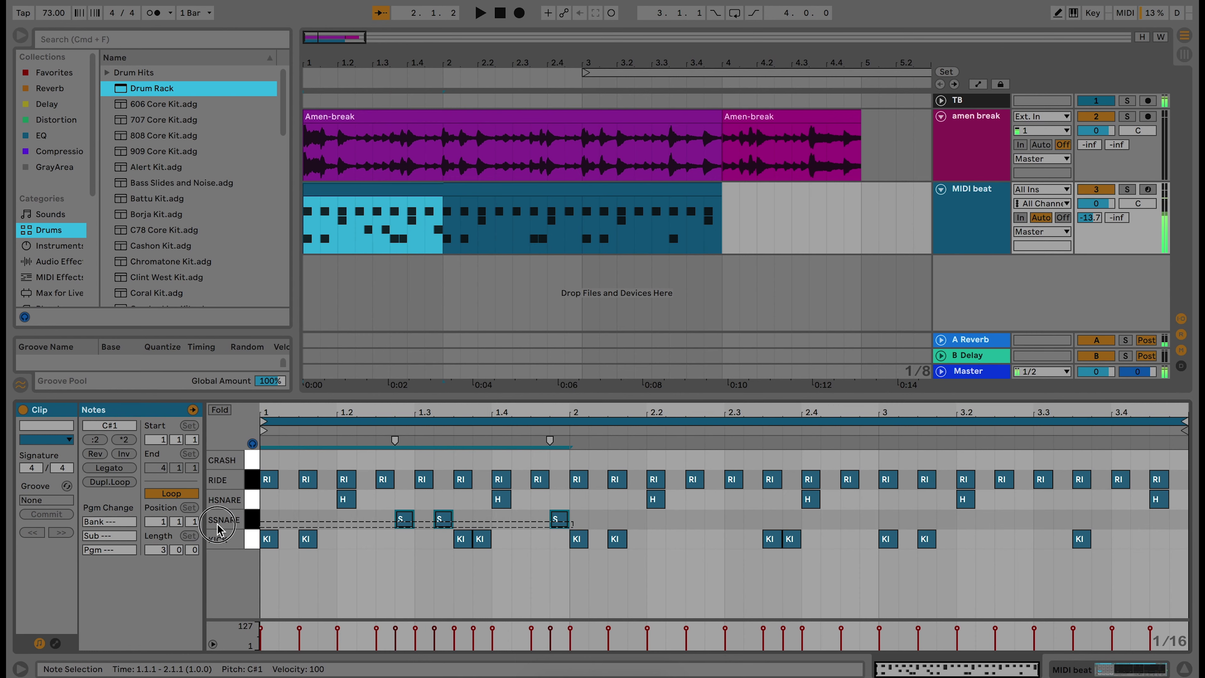
pyautogui.press('super+d')
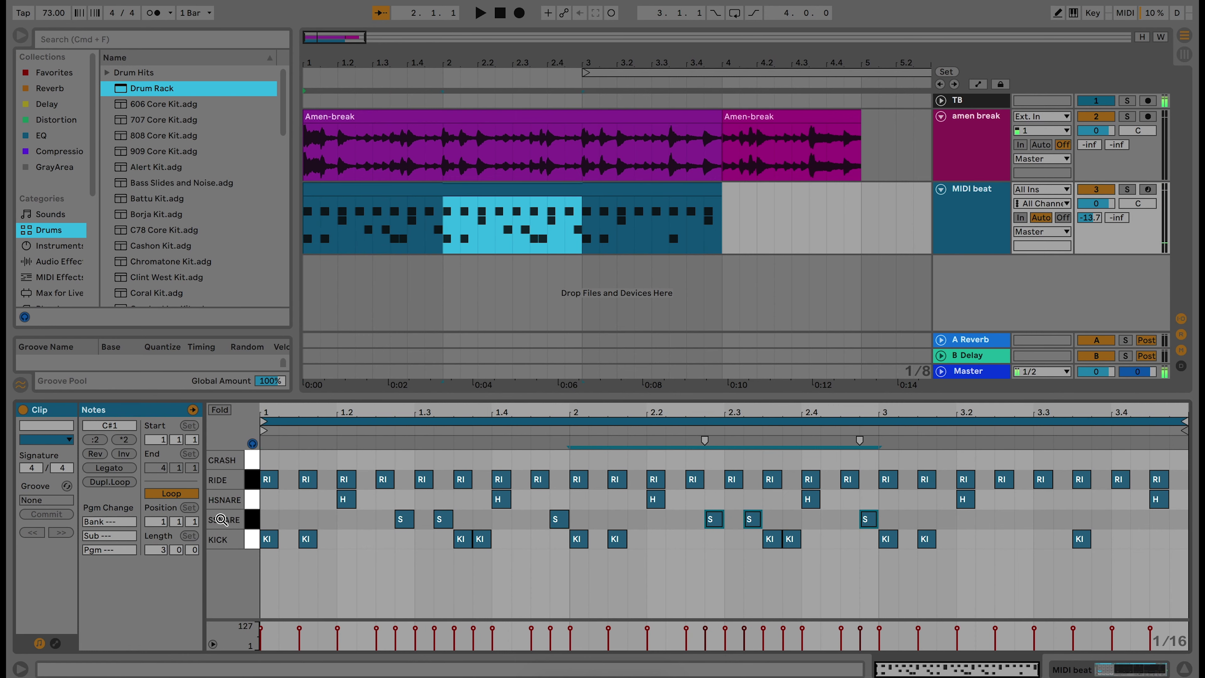
pyautogui.press('space')
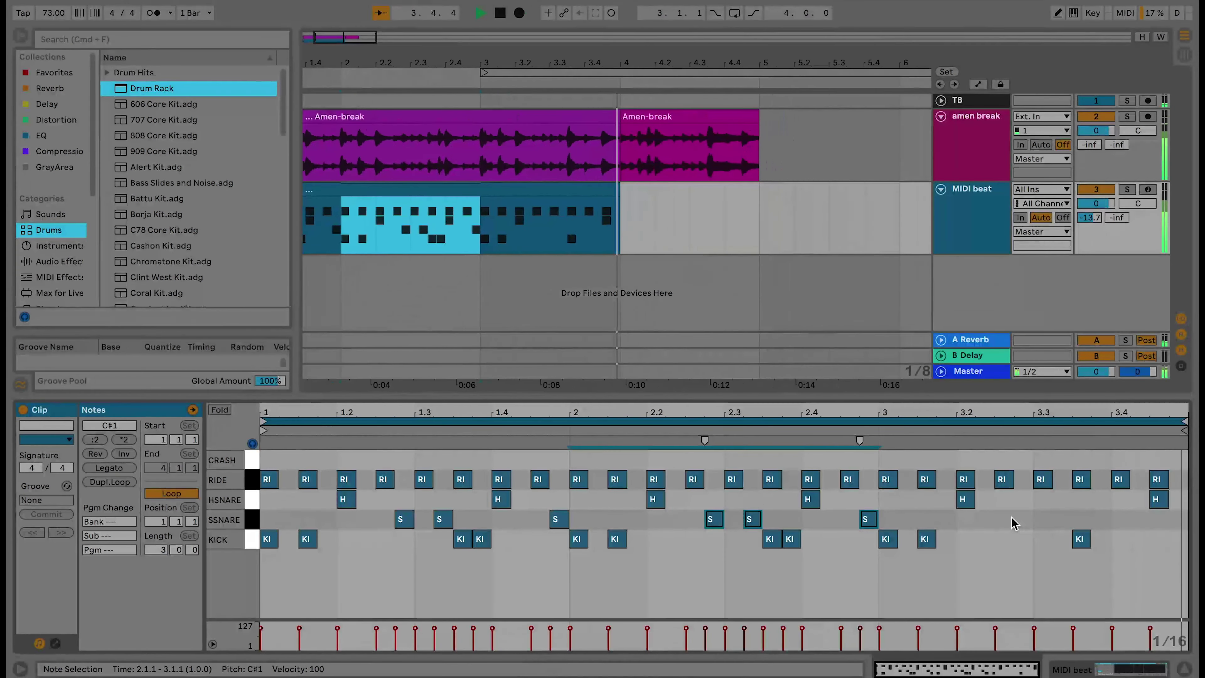
pyautogui.press('space')
pyautogui.press('super+d')
pyautogui.click(1119, 527)
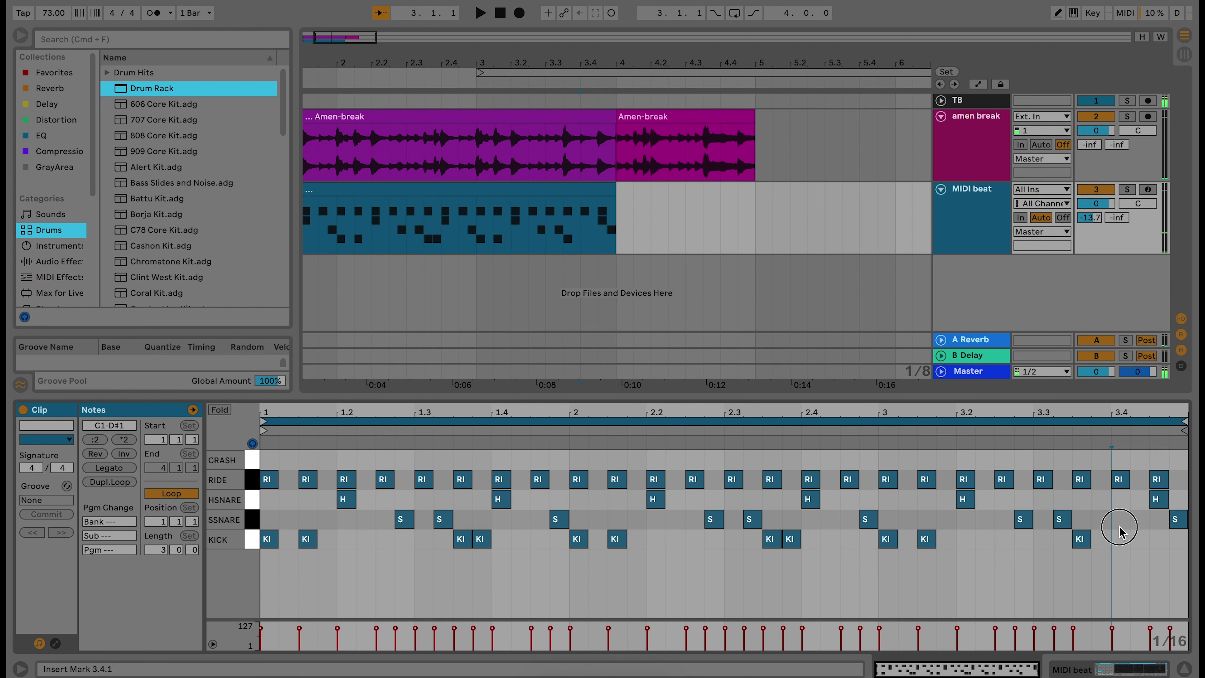
pyautogui.doubleClick(1184, 522)
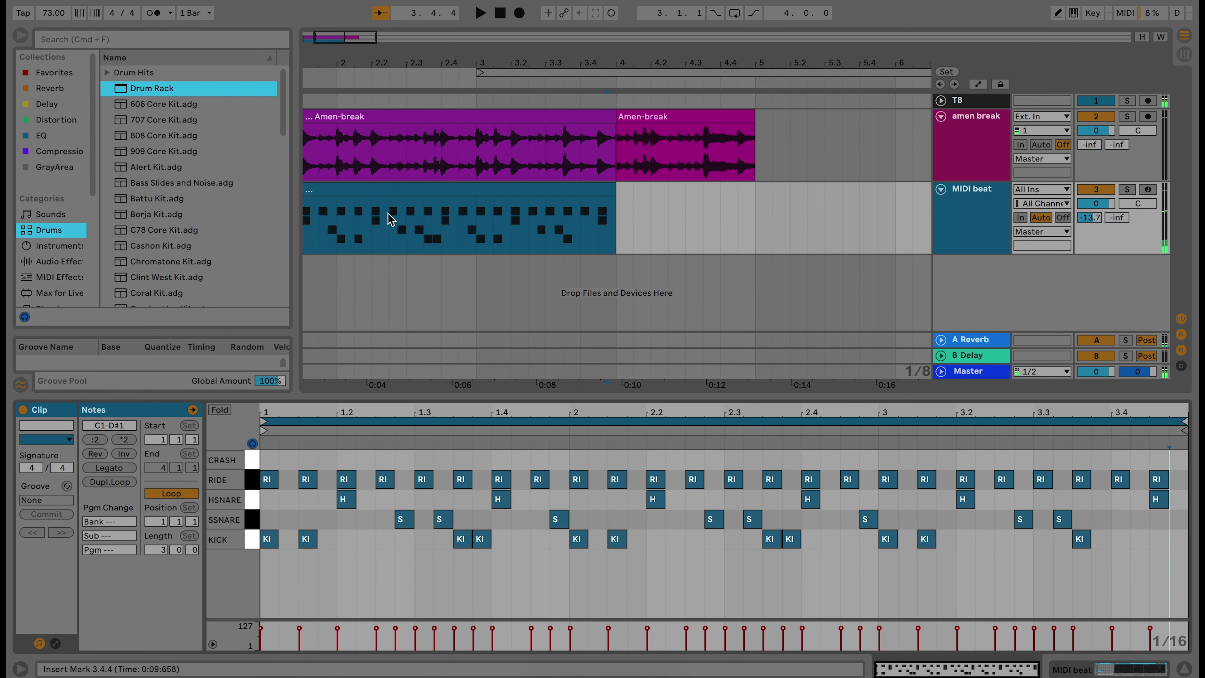
# Mute the original Amen-break track and play the drum pattern on its own
pyautogui.click(406, 195)
pyautogui.doubleClick(340, 162)
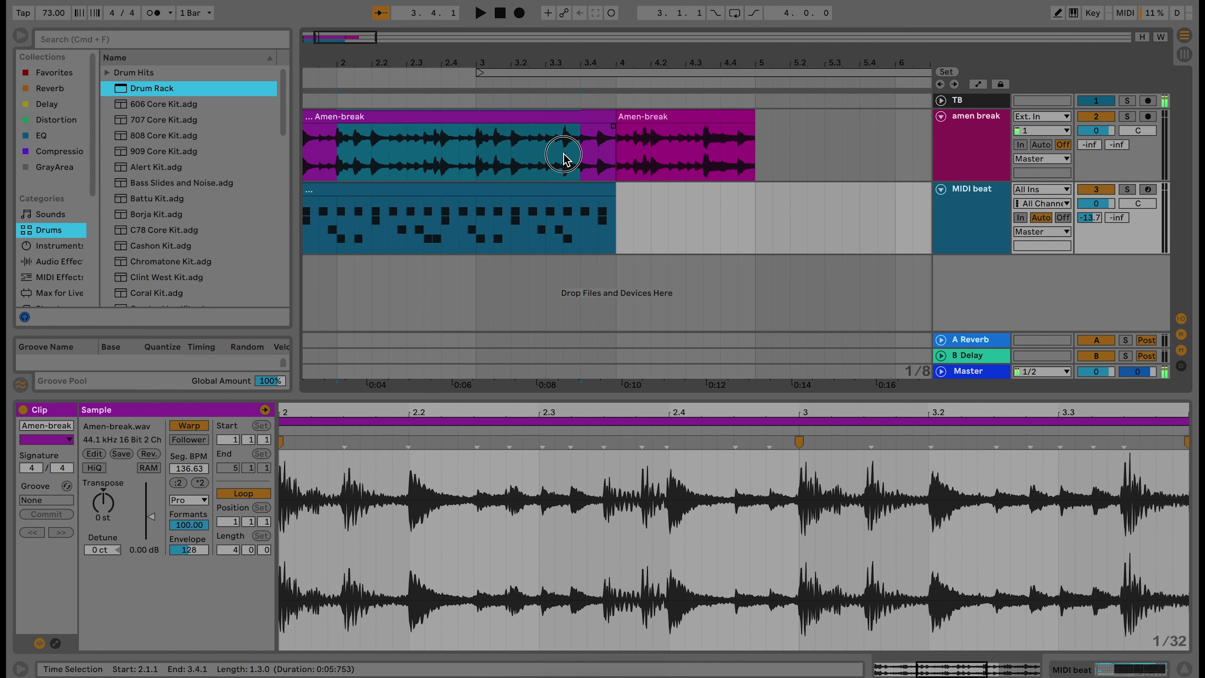
pyautogui.hscroll(-3, 666, 130)
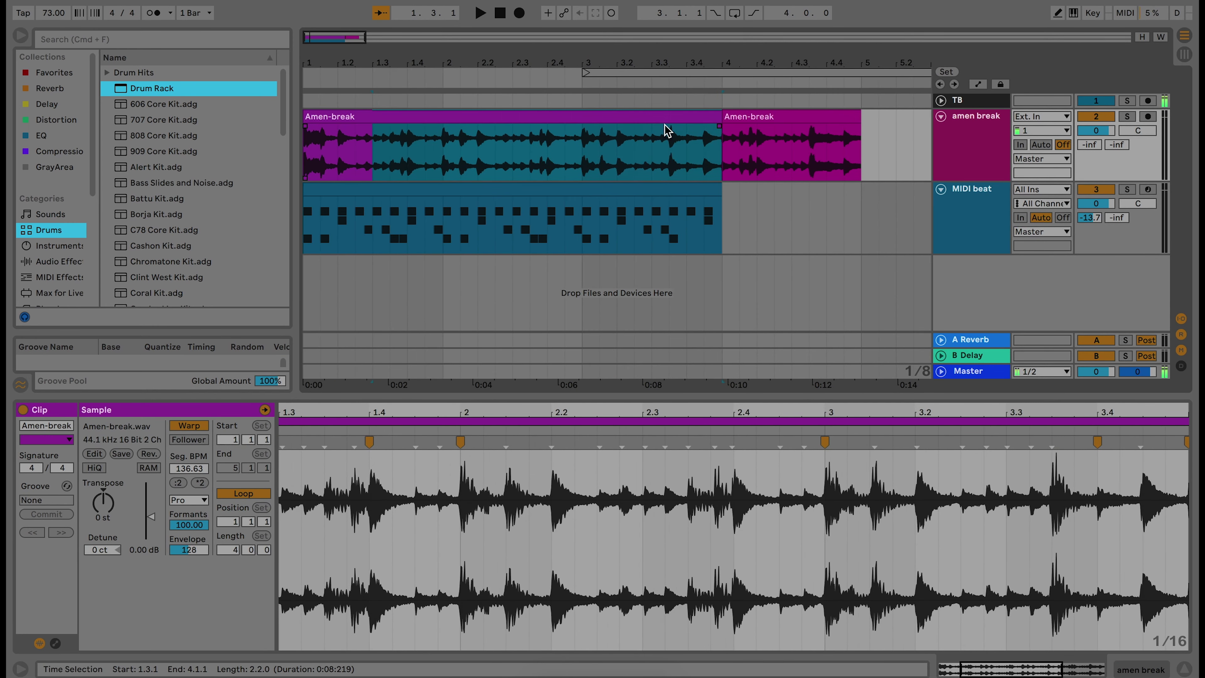
pyautogui.click(1097, 118)
pyautogui.click(552, 190)
pyautogui.press('space')
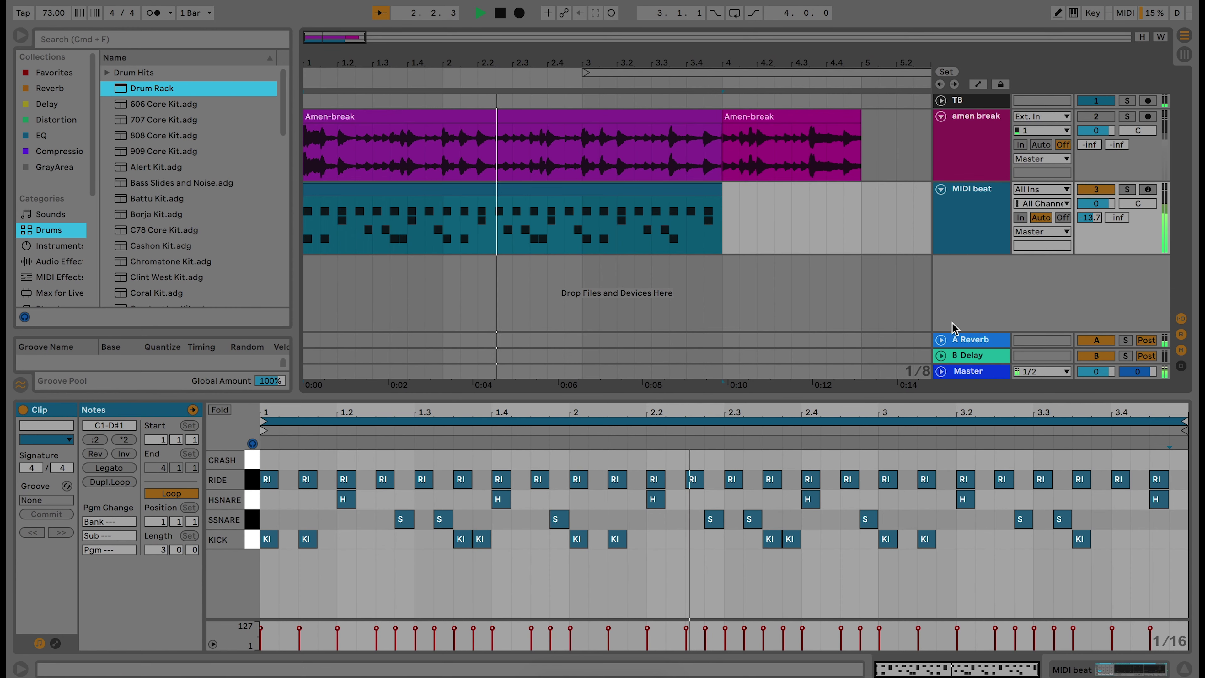
# Transpose the SSNARE sample down 5 semitones in Simpler and replay from the start
pyautogui.click(979, 230)
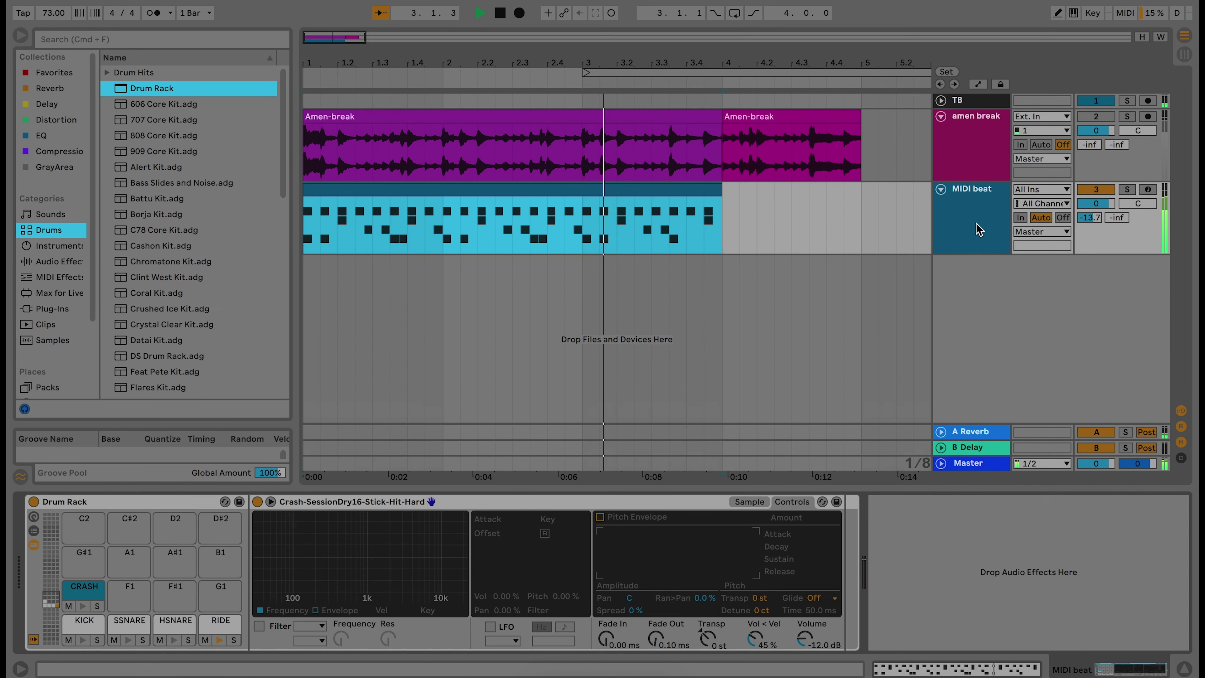
pyautogui.click(145, 630)
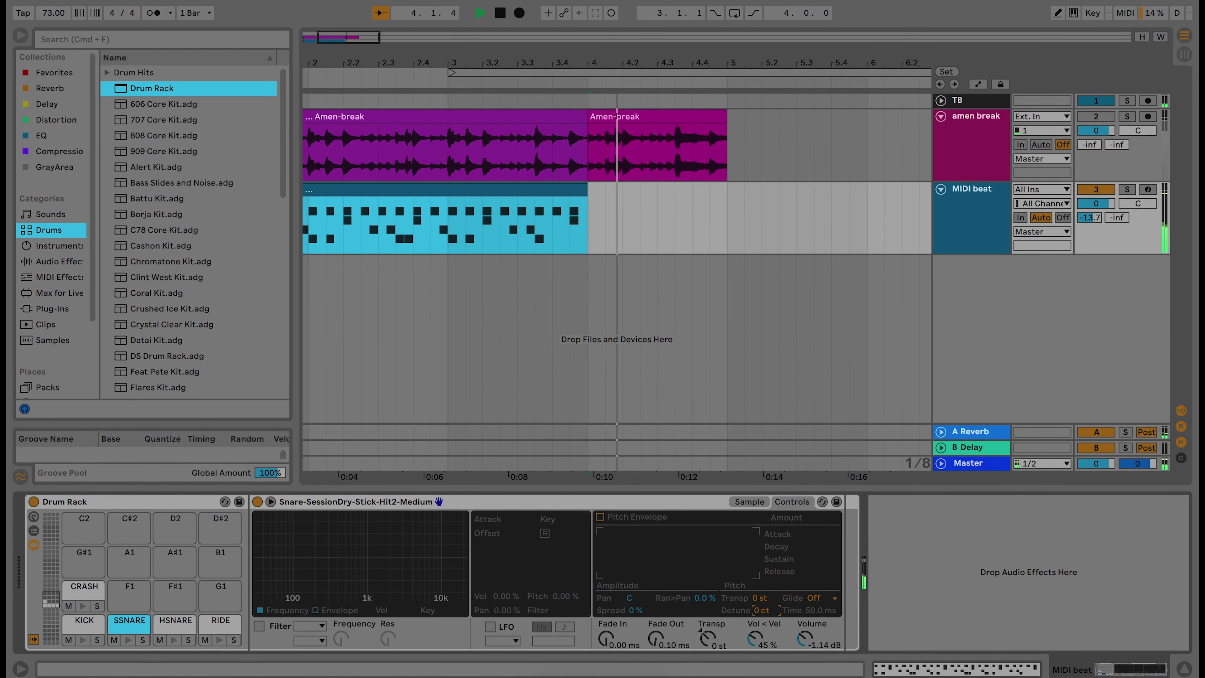
pyautogui.moveTo(760, 597); pyautogui.dragTo(765, 605)
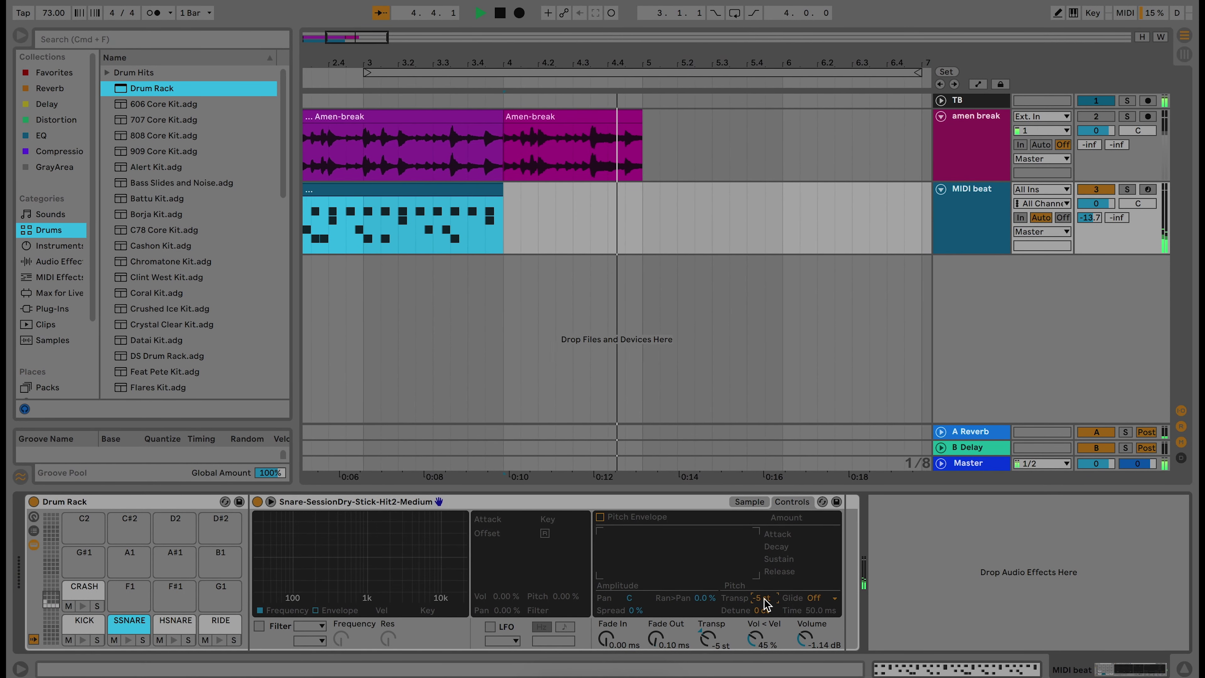
pyautogui.press('space')
pyautogui.press('space')
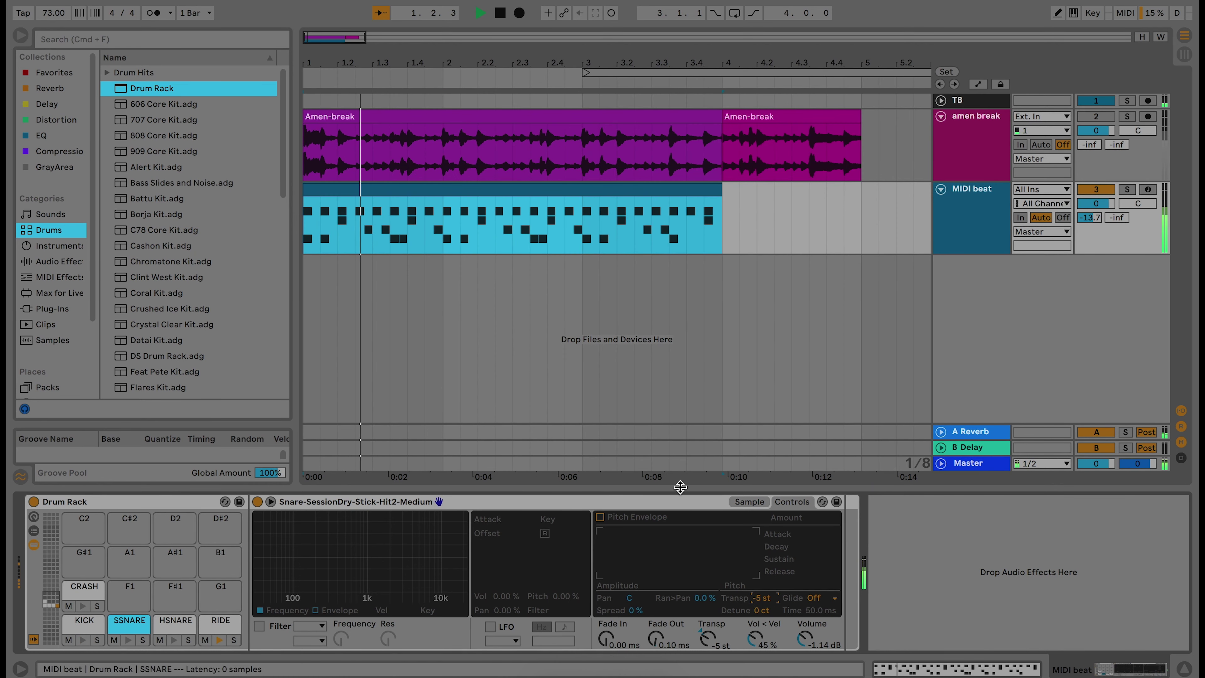
pyautogui.press('space')
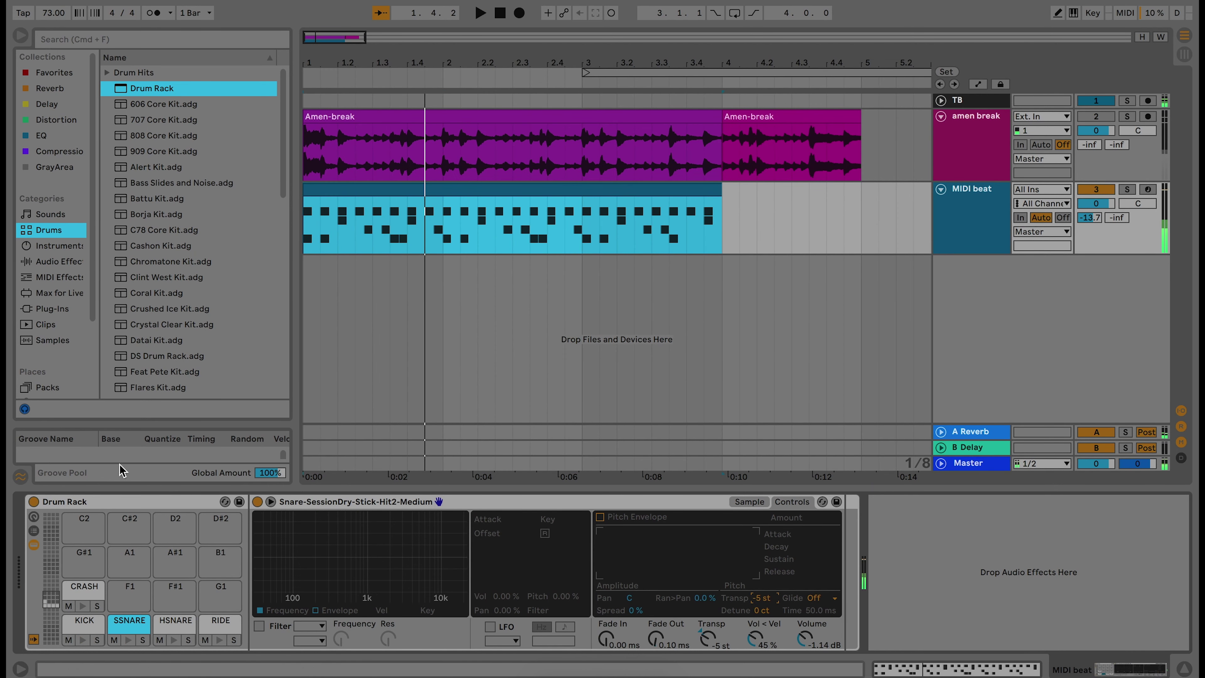
pyautogui.click(749, 501)
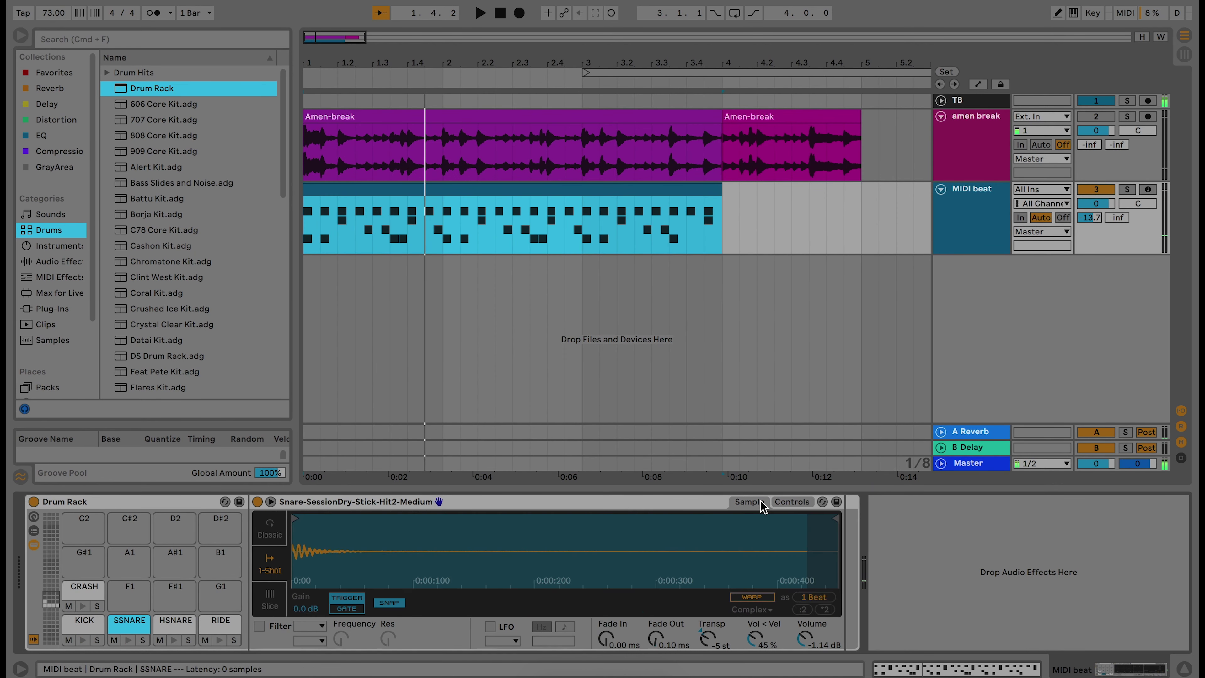
pyautogui.click(991, 121)
# Insert an empty MIDI clip over bars 4–5 on MIDI beat and bring up its grid options
pyautogui.moveTo(723, 227); pyautogui.dragTo(860, 221)
pyautogui.press('super+shift+m')
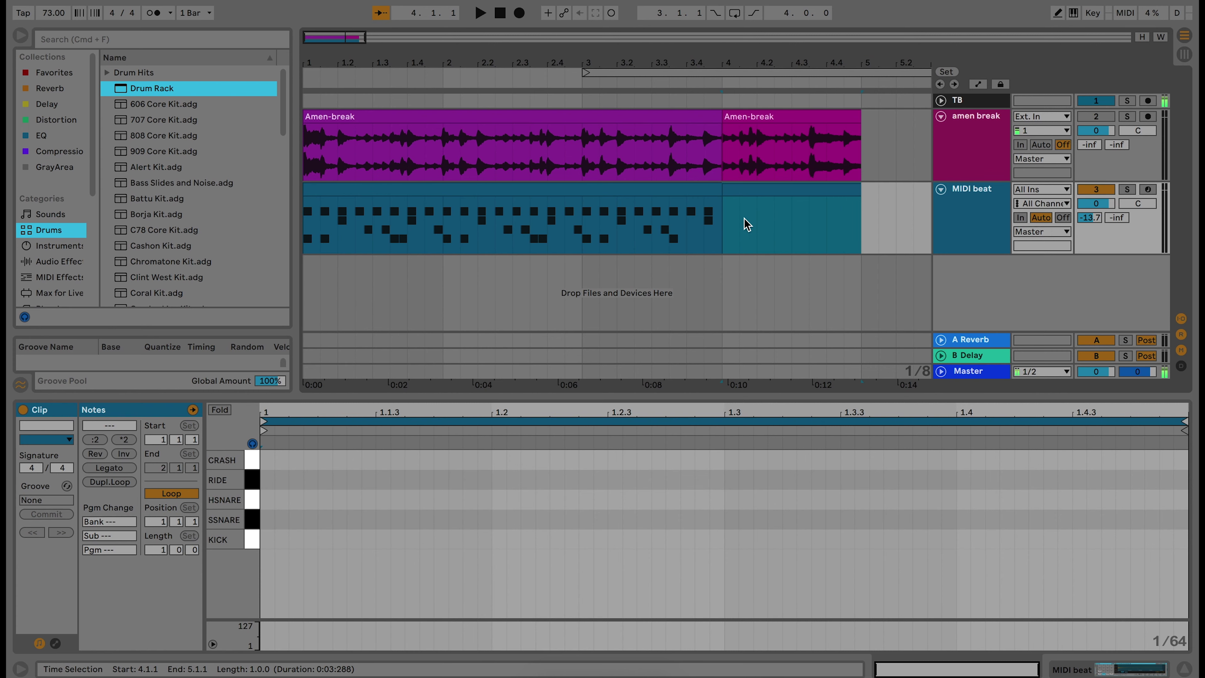
pyautogui.click(817, 190)
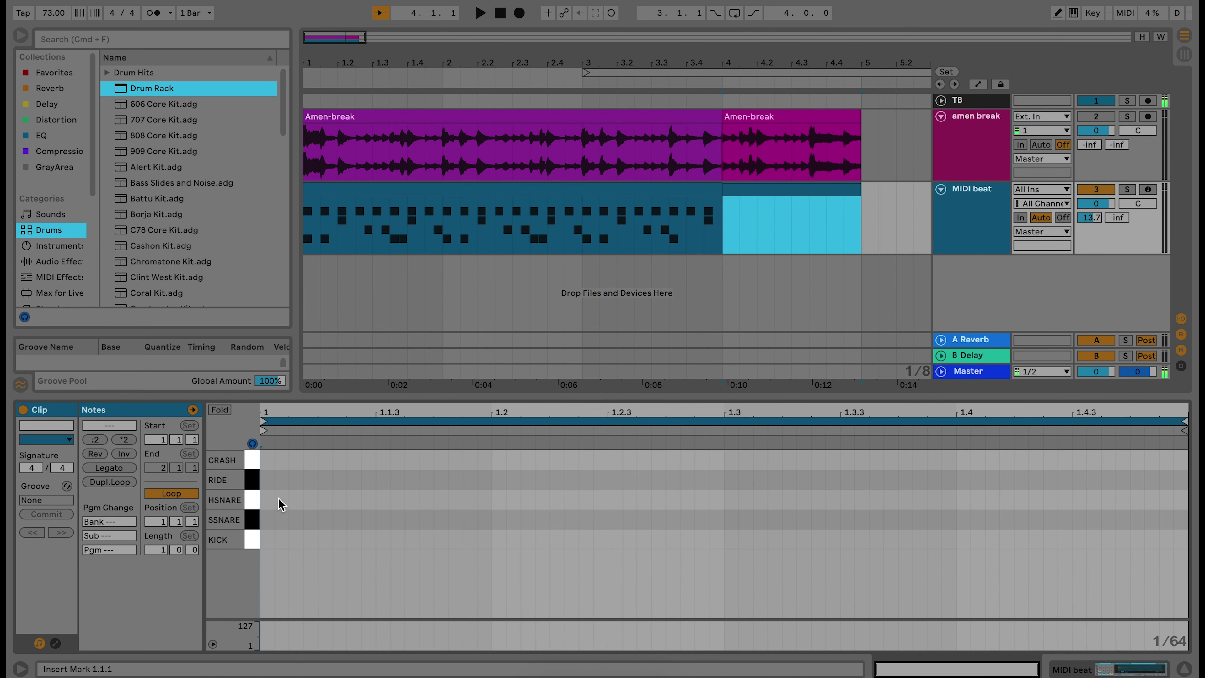
pyautogui.rightClick(310, 491)
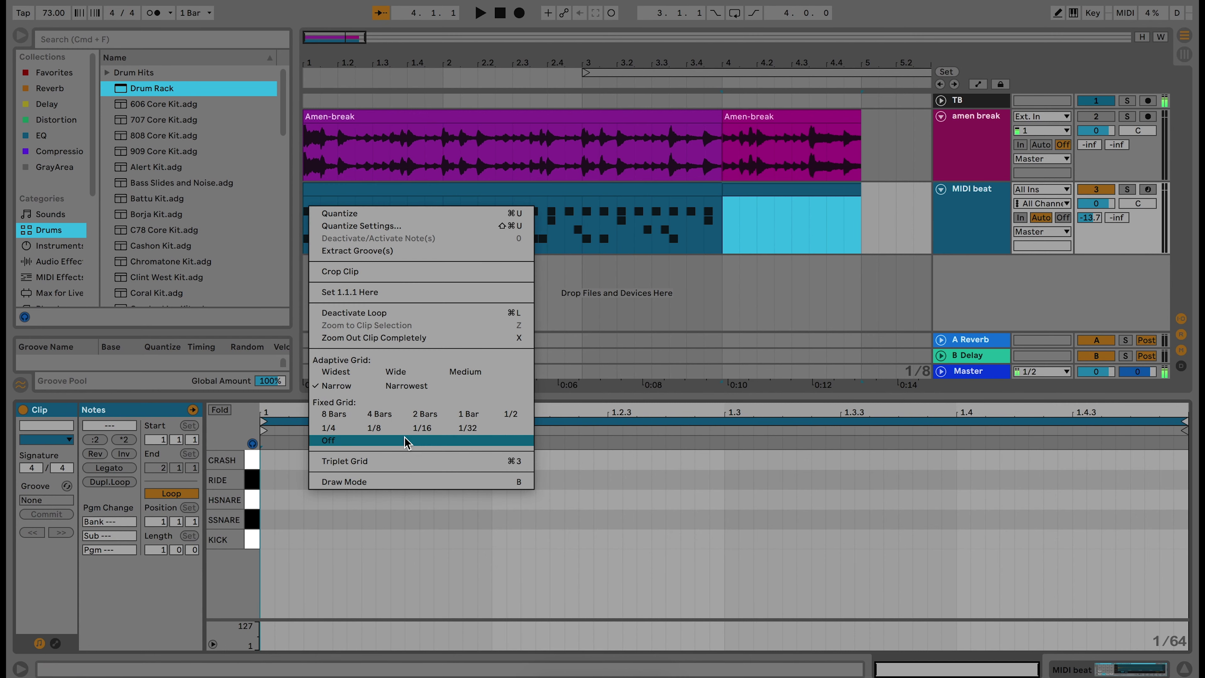
# On a 1/16 grid, add RIDE hits at 1.1, 1.1.3, 1.2, 1.2.3 and duplicate them across the bar
pyautogui.click(422, 429)
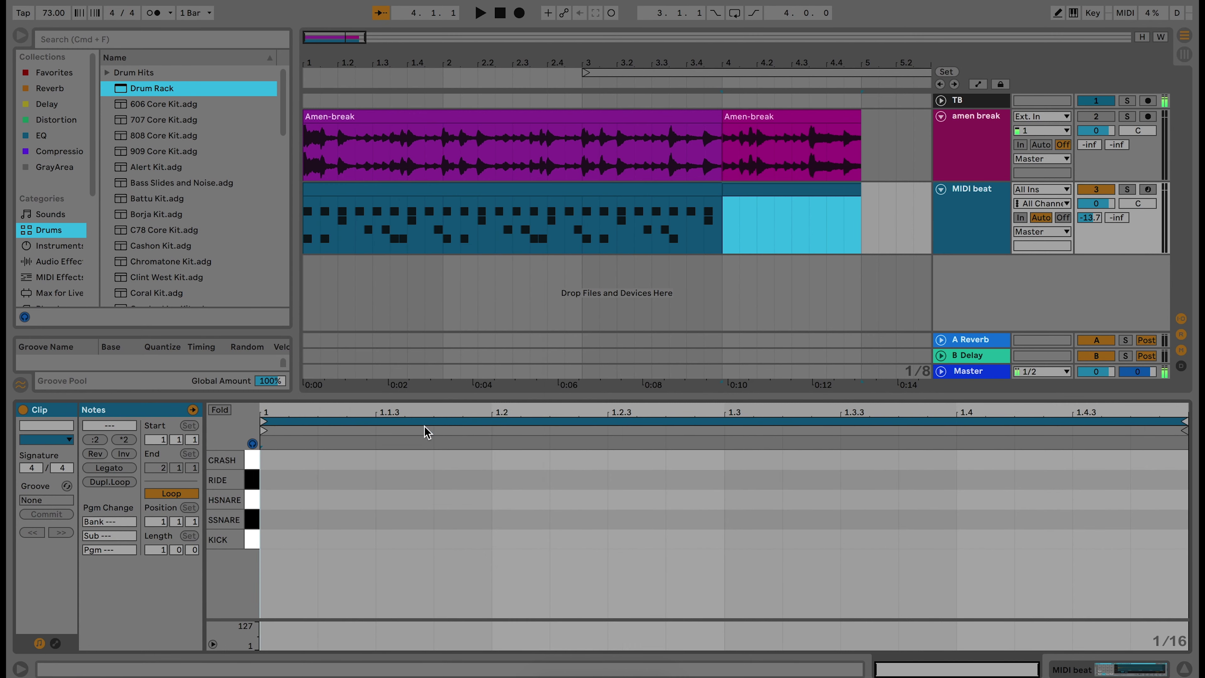
pyautogui.doubleClick(275, 485)
pyautogui.doubleClick(398, 481)
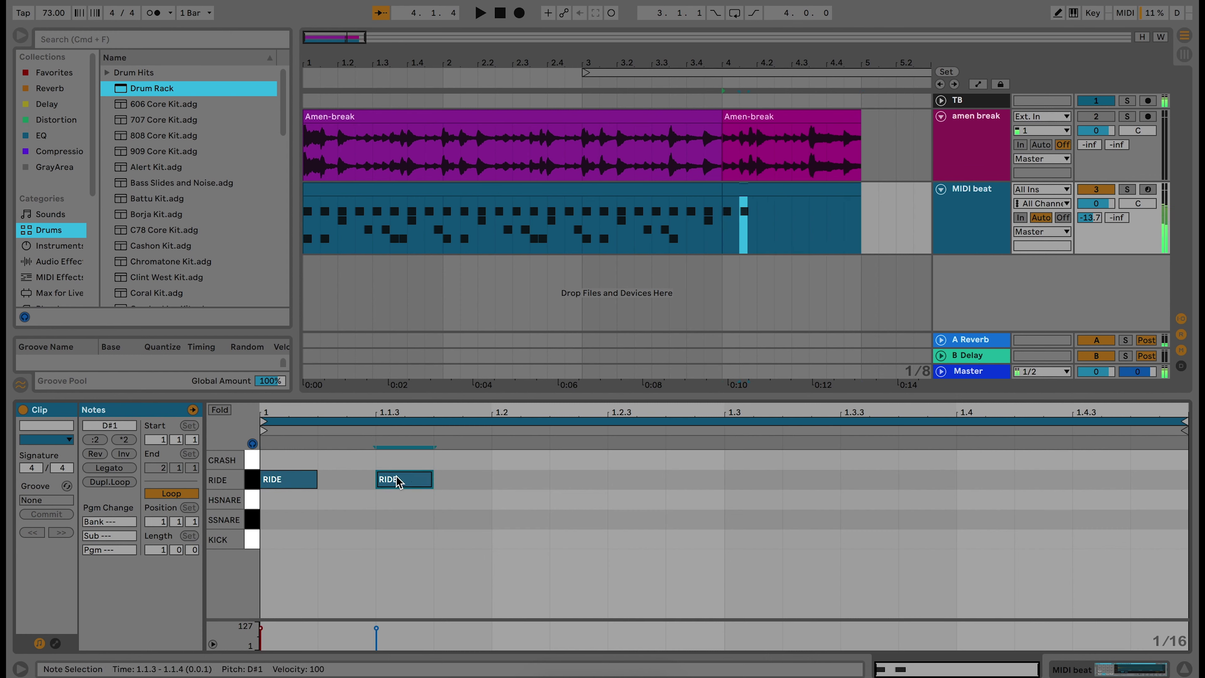
pyautogui.doubleClick(525, 482)
pyautogui.doubleClick(627, 483)
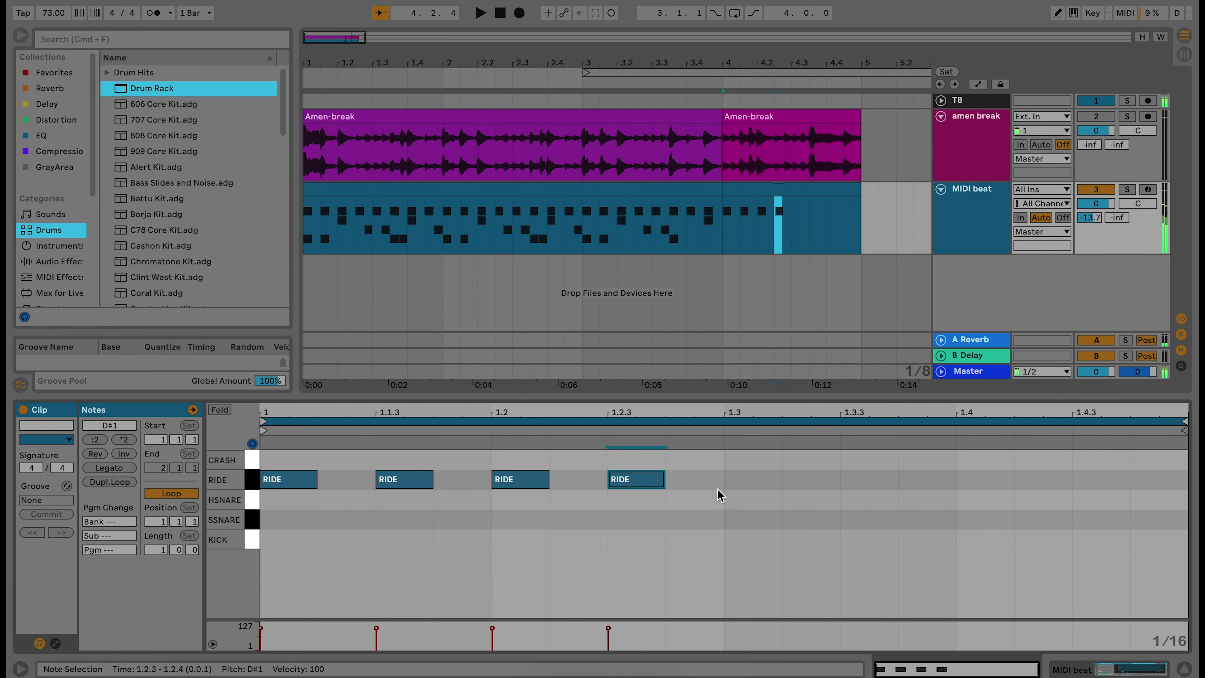
pyautogui.click(724, 483)
pyautogui.press('super+a')
pyautogui.press('super+d')
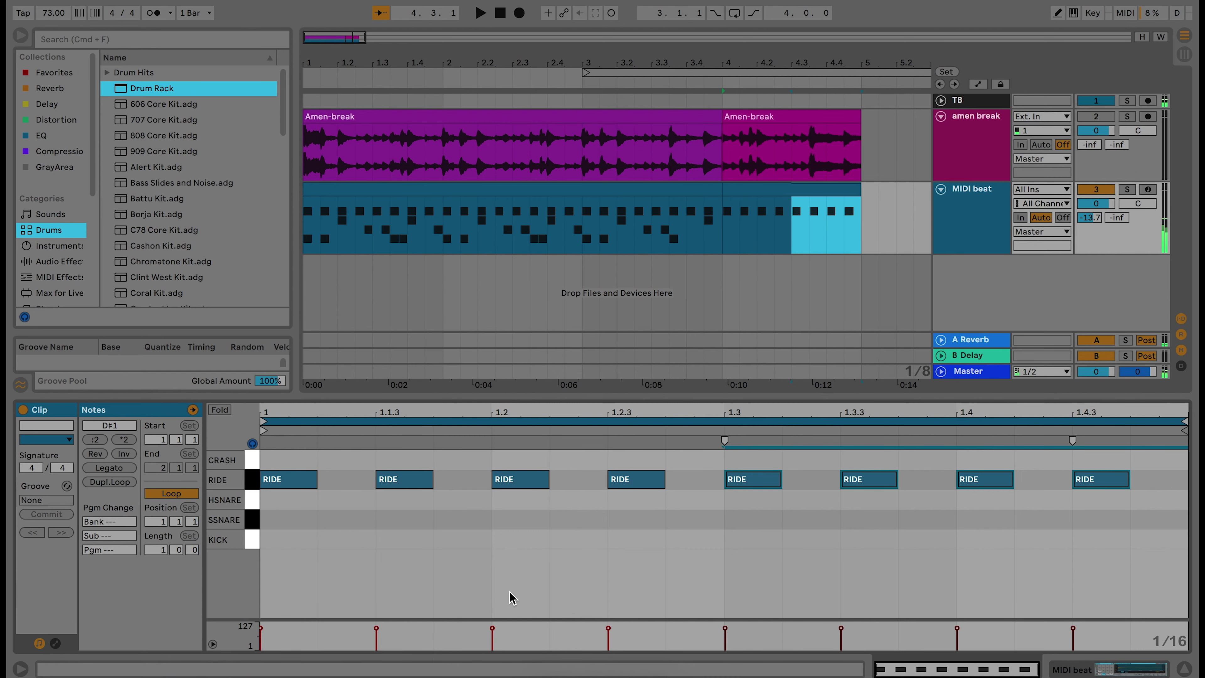
# Play back the new ride bar, then turn the amen break track back on
pyautogui.press('space')
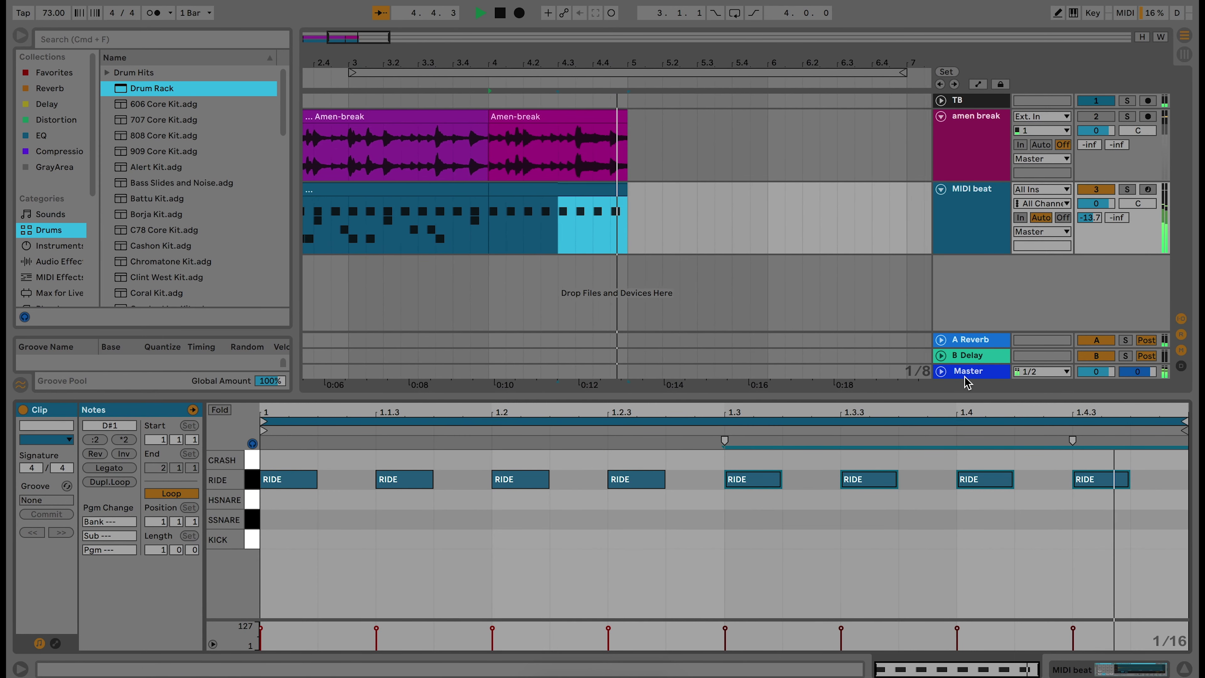
pyautogui.press('space')
pyautogui.click(1095, 117)
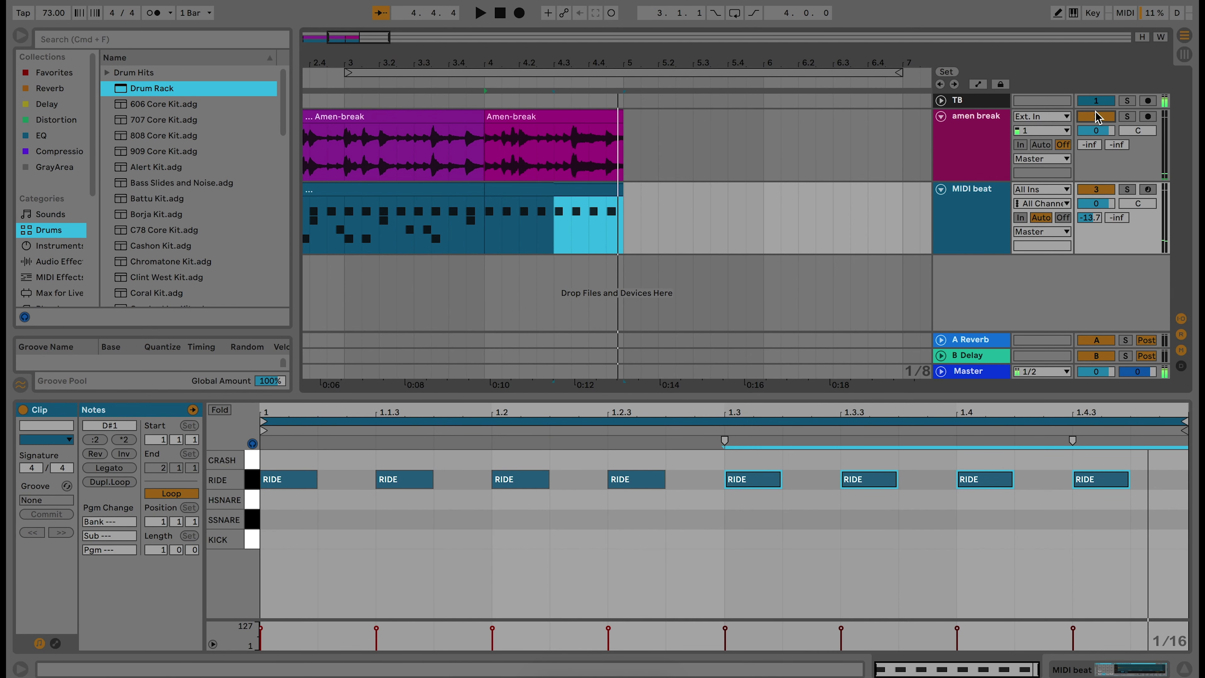
# Audition bar 4 with the amen break, then open the new clip's notes for editing
pyautogui.click(486, 148)
pyautogui.press('space')
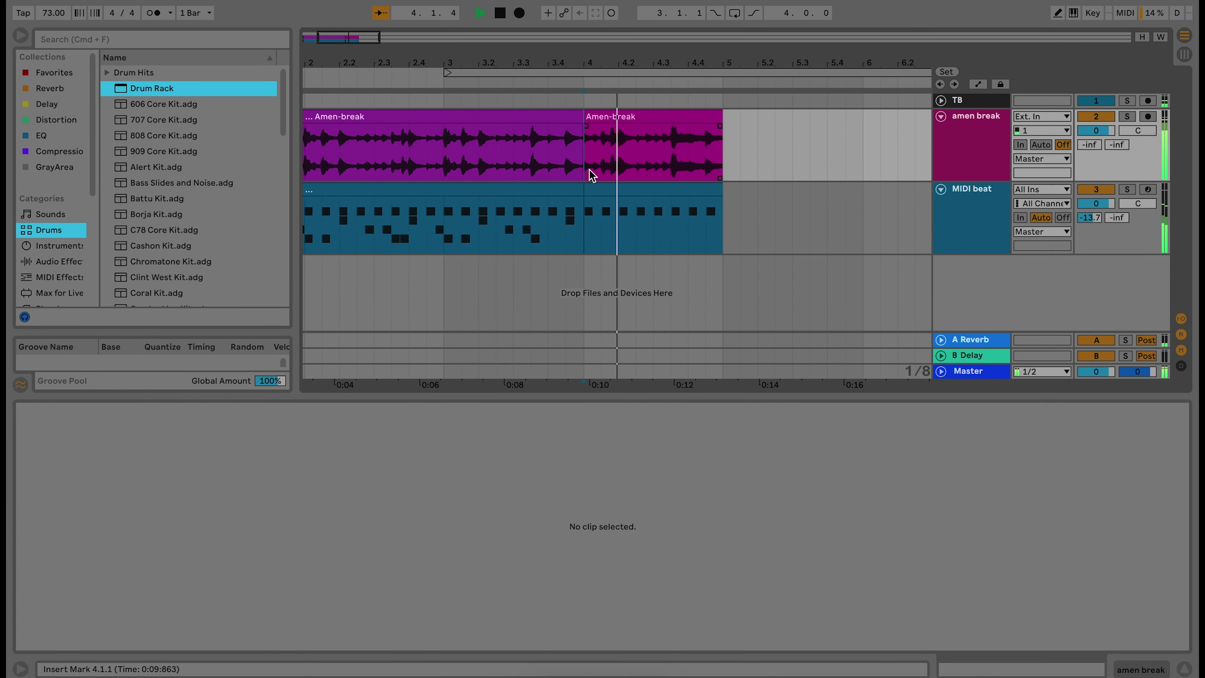
pyautogui.press('space')
pyautogui.doubleClick(615, 200)
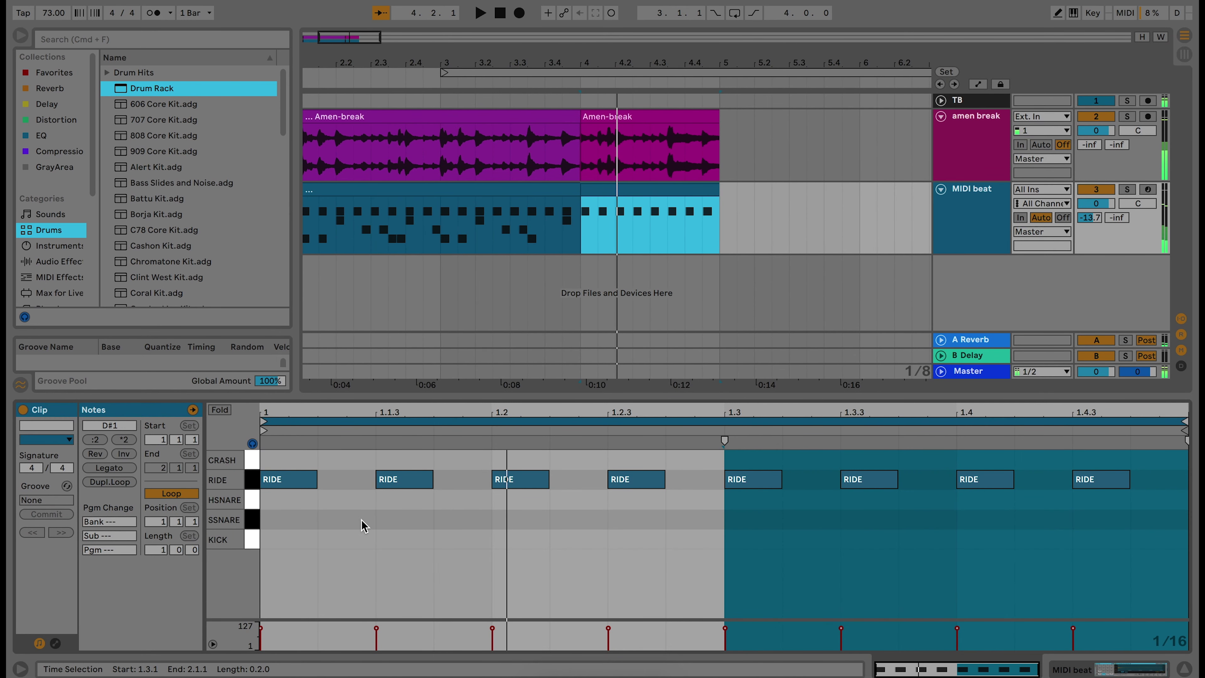
# Add an SSNARE hit at 1.1.2 and HSNARE hits on beat 2 and 1.4.3, checking playback
pyautogui.doubleClick(336, 522)
pyautogui.press('space')
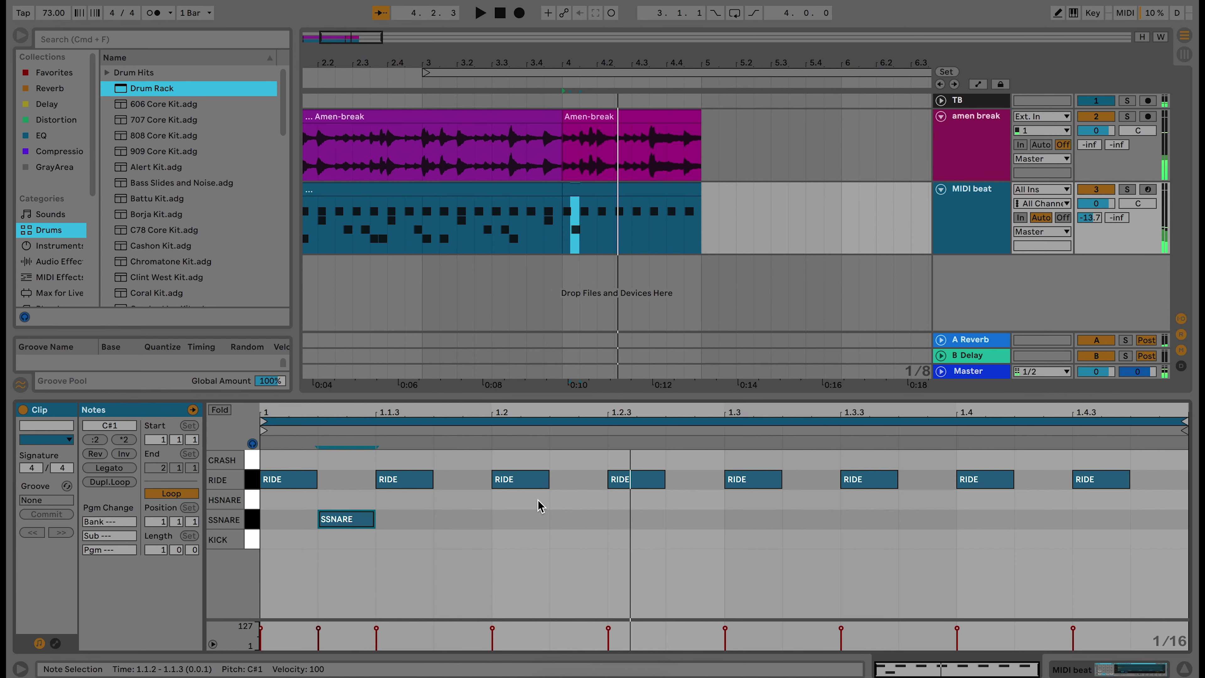
pyautogui.doubleClick(525, 502)
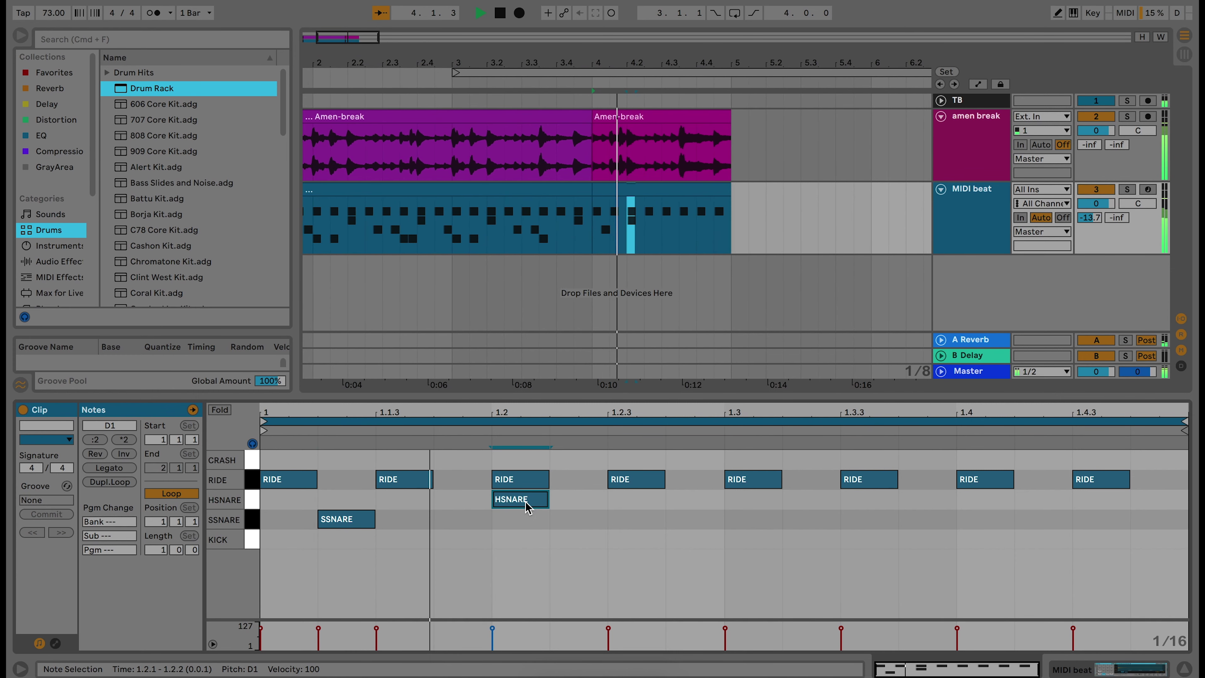
pyautogui.click(862, 541)
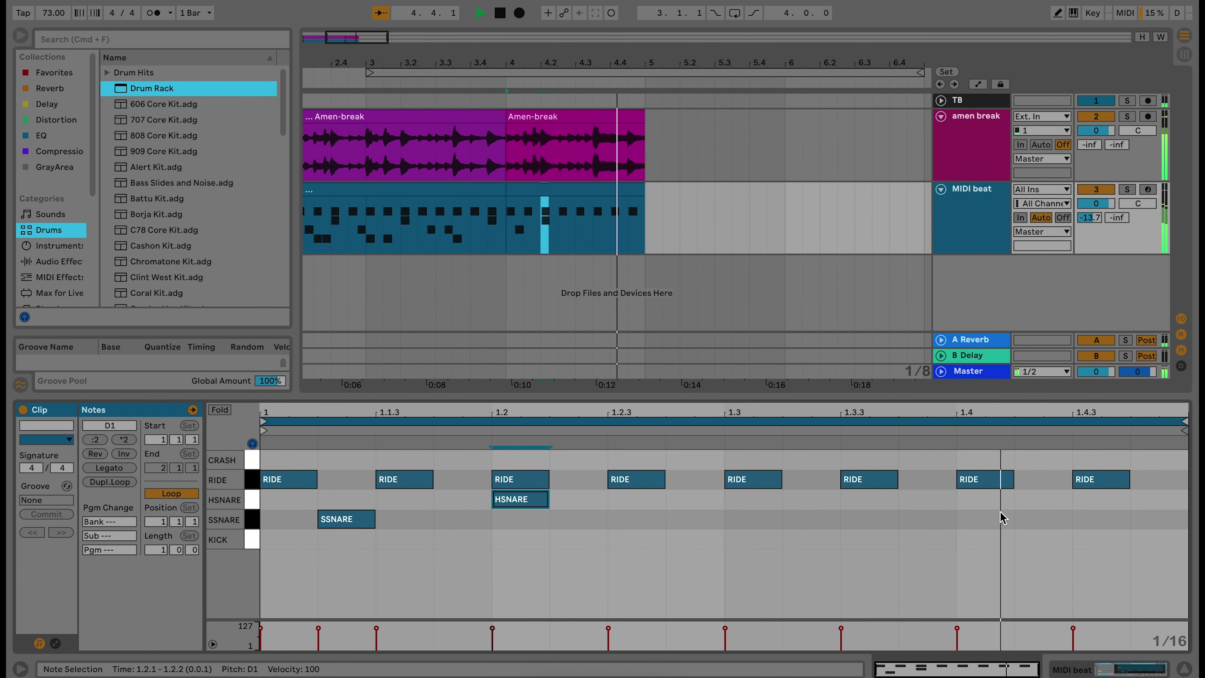
pyautogui.press('space')
pyautogui.doubleClick(1101, 499)
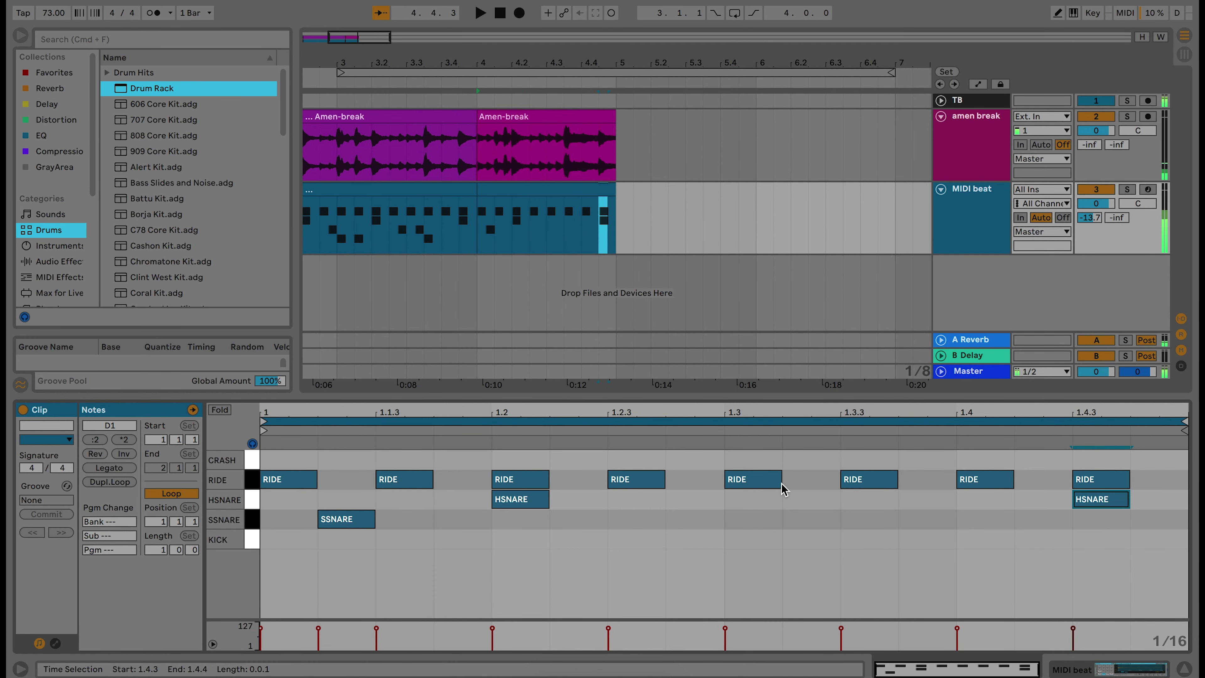
pyautogui.press('space')
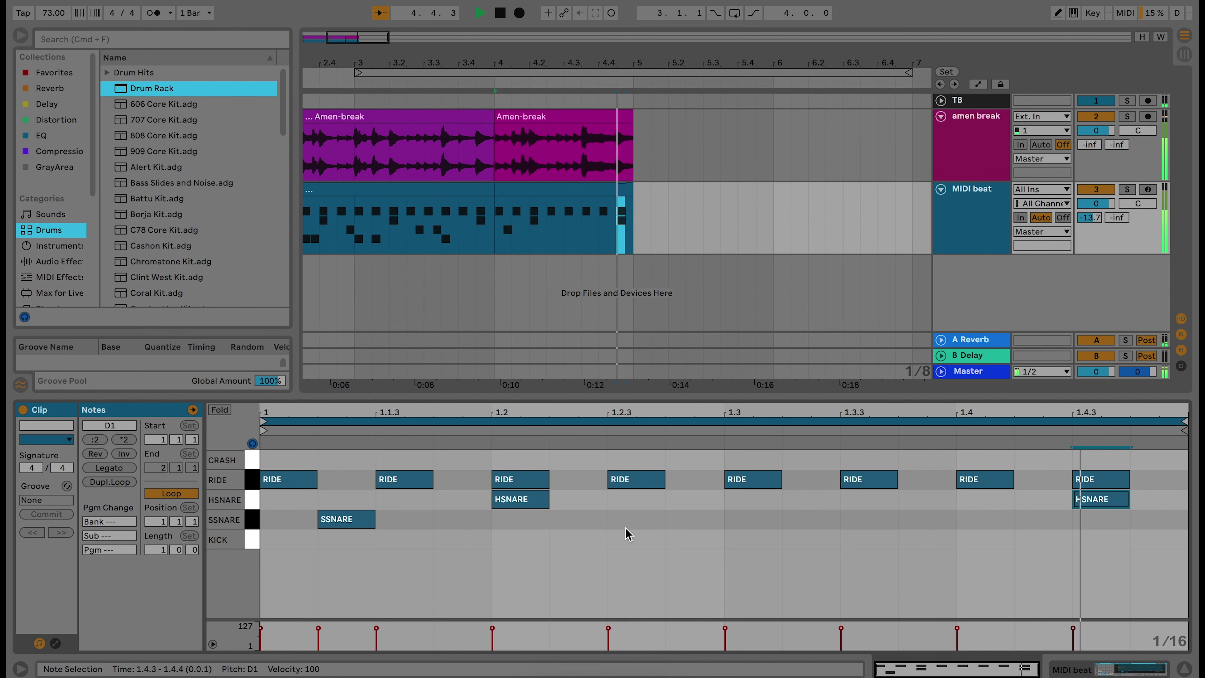
pyautogui.press('space')
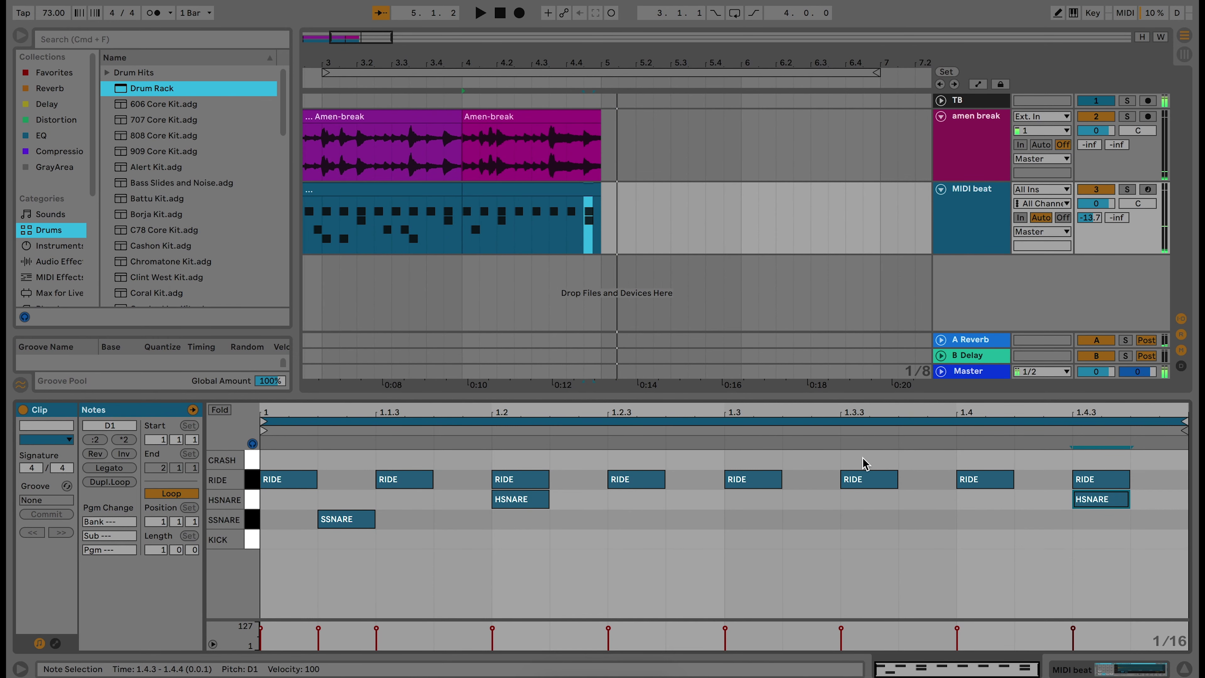
# Add a CRASH at 1.3.3 and KICK hits at 1.3.3, 1.1.3 and 1.1.4, then audition
pyautogui.doubleClick(862, 456)
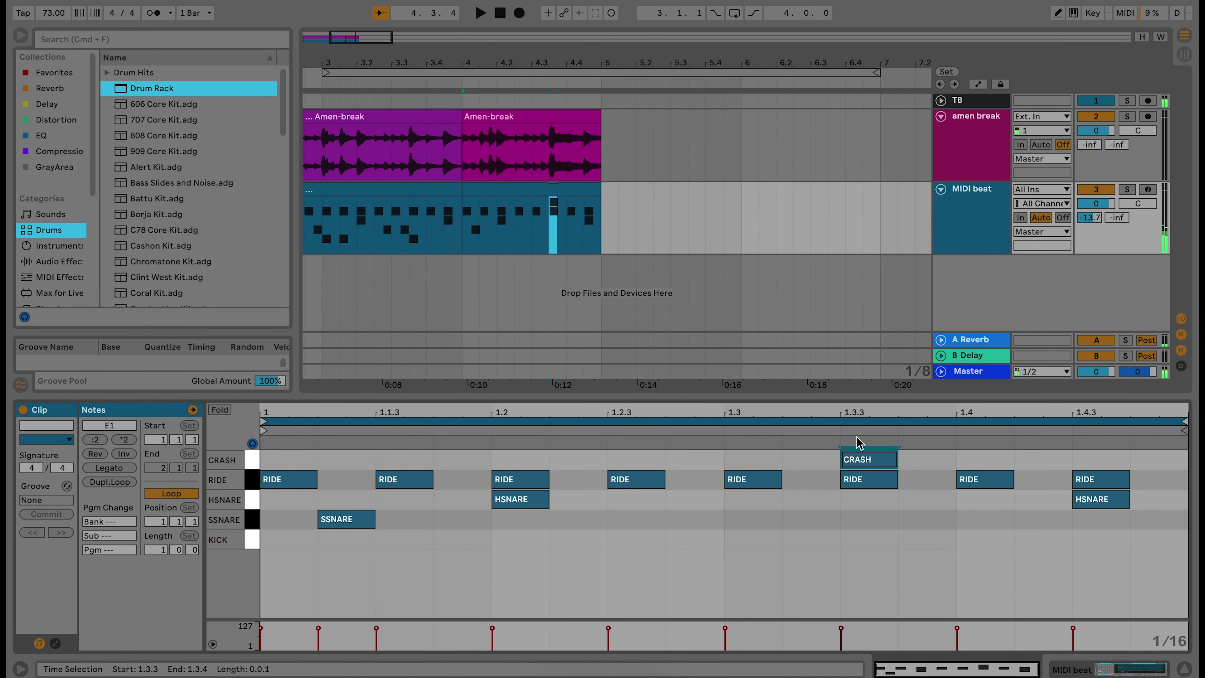
pyautogui.doubleClick(867, 539)
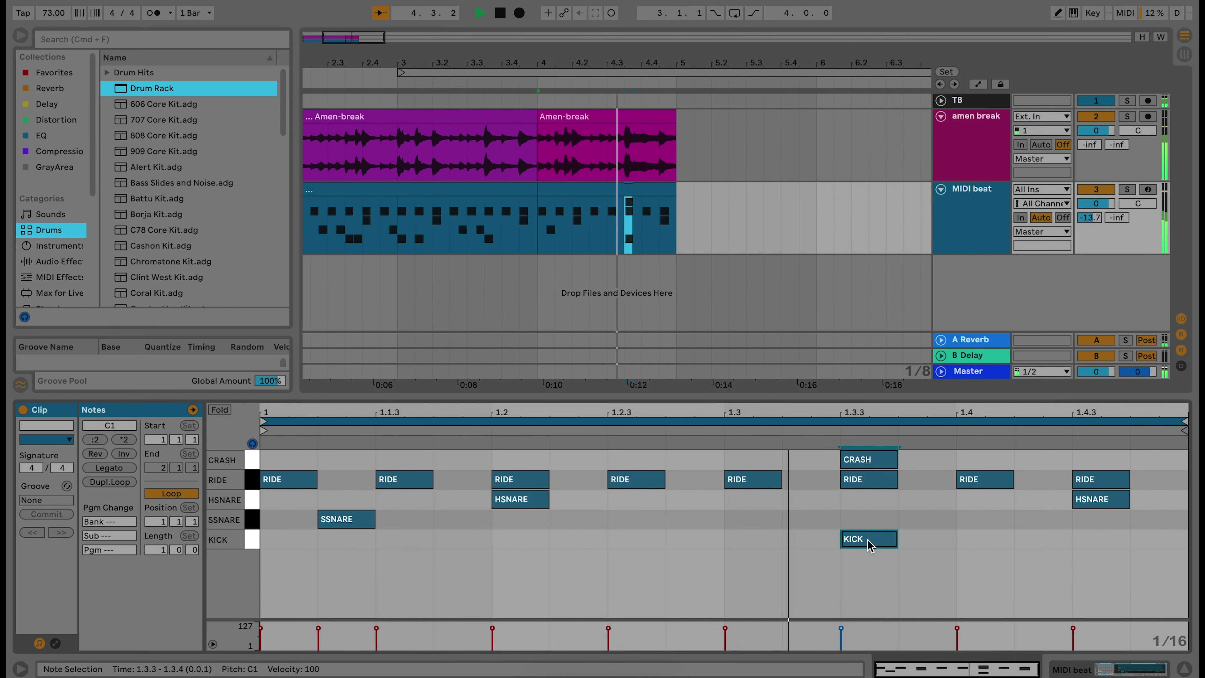
pyautogui.press('space')
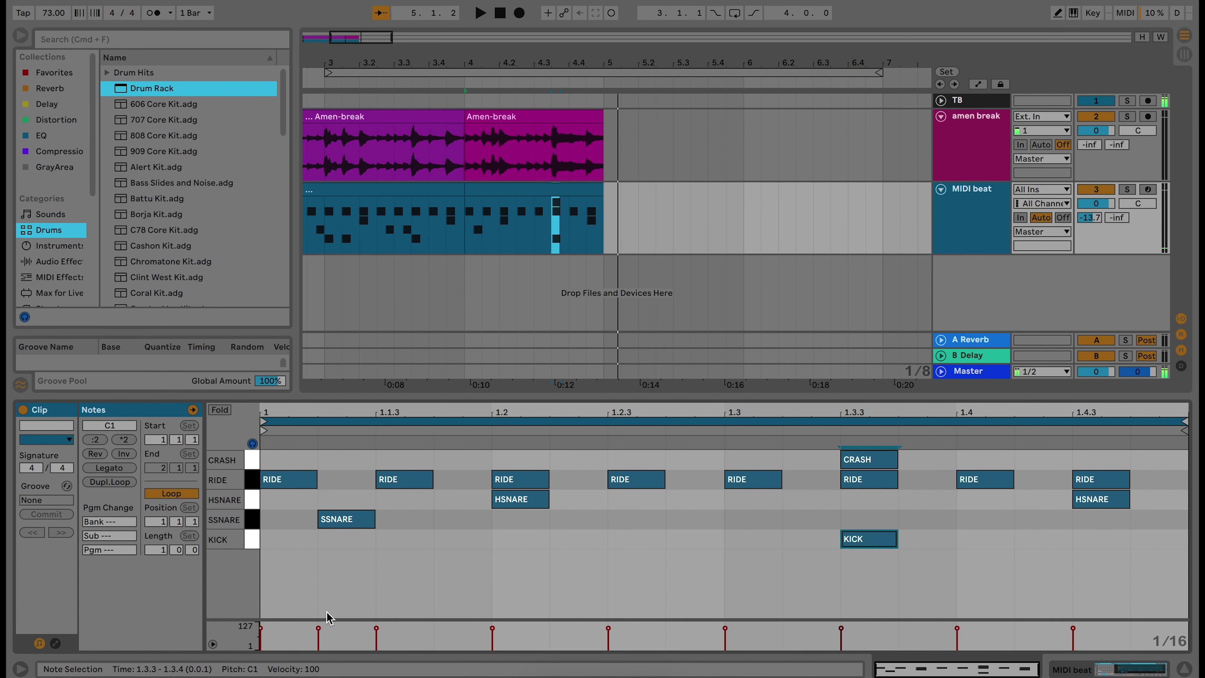
pyautogui.doubleClick(406, 539)
pyautogui.doubleClick(472, 540)
pyautogui.press('space')
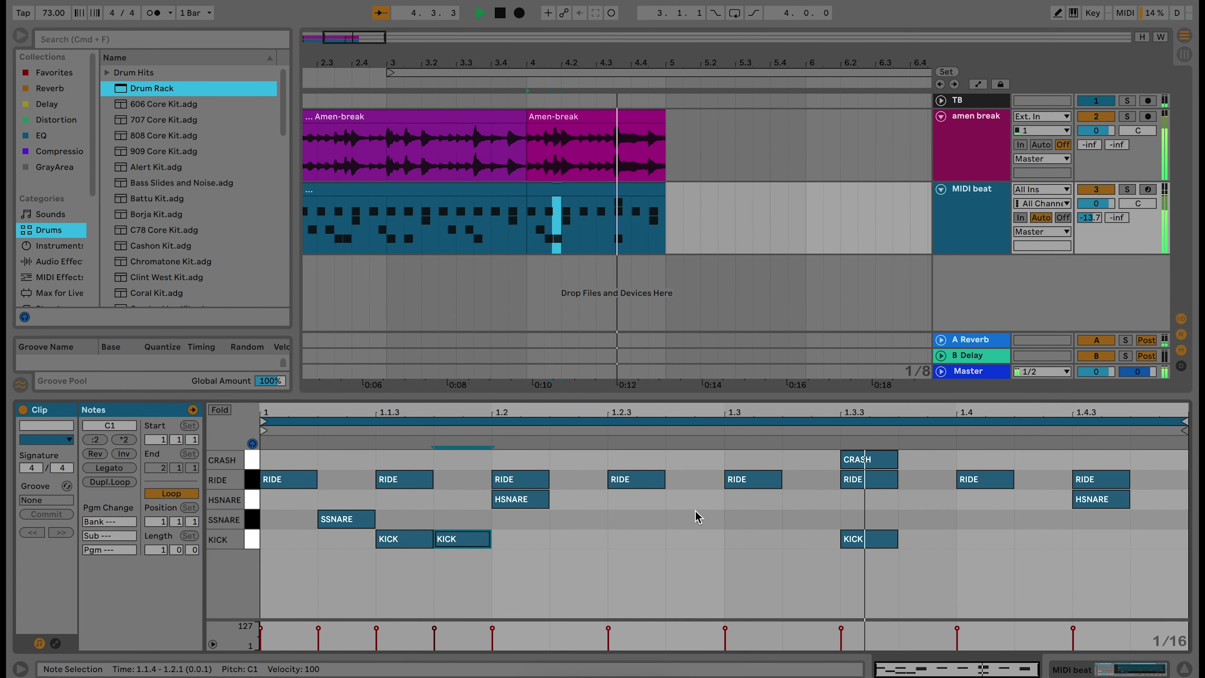
pyautogui.press('space')
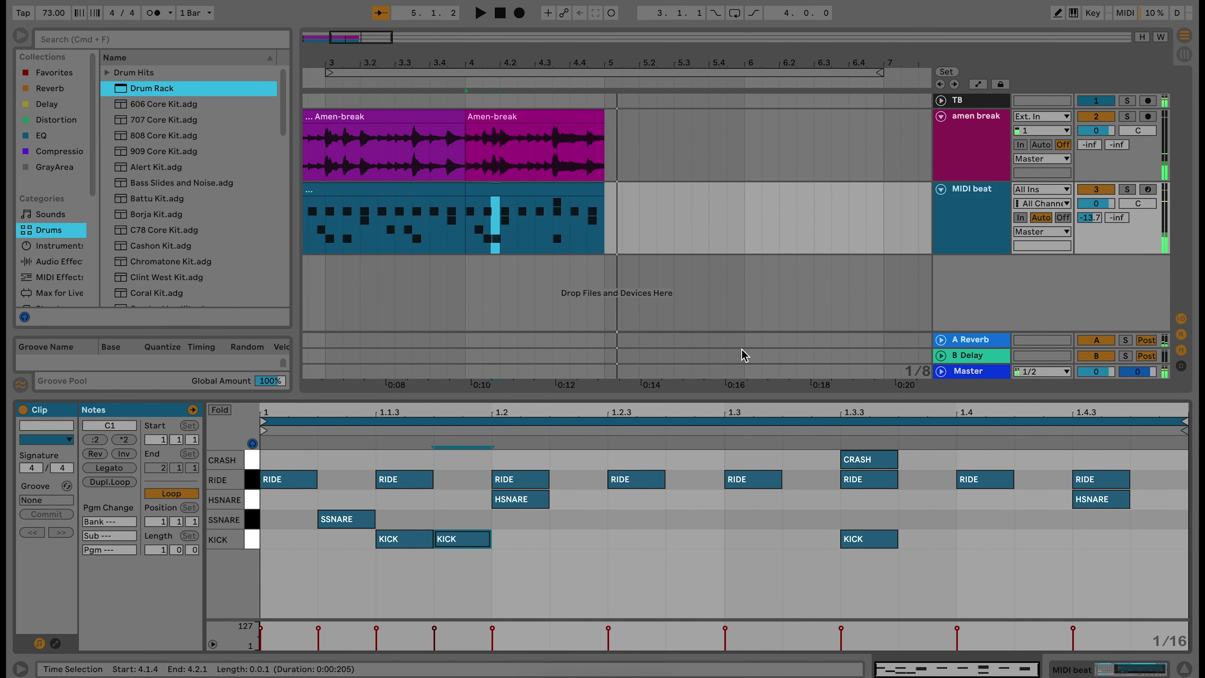
# Select the whole MIDI beat clip and play the beat from bar 1
pyautogui.hscroll(-5, 826, 303)
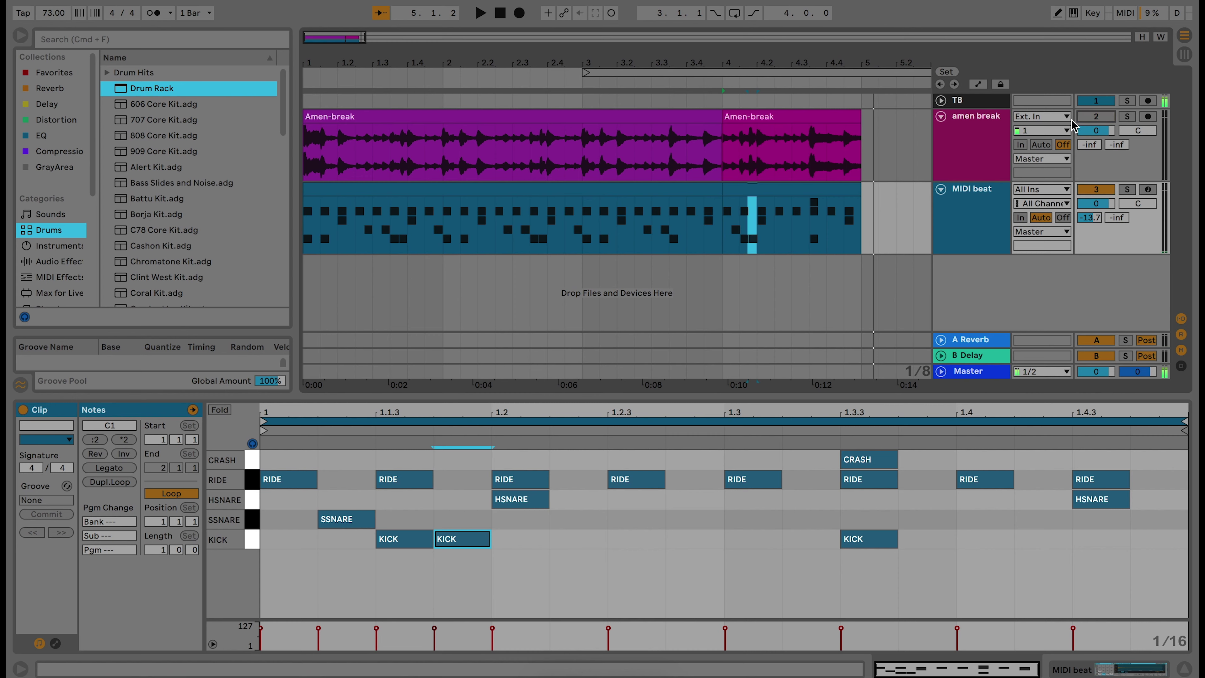
pyautogui.click(390, 202)
pyautogui.press('space')
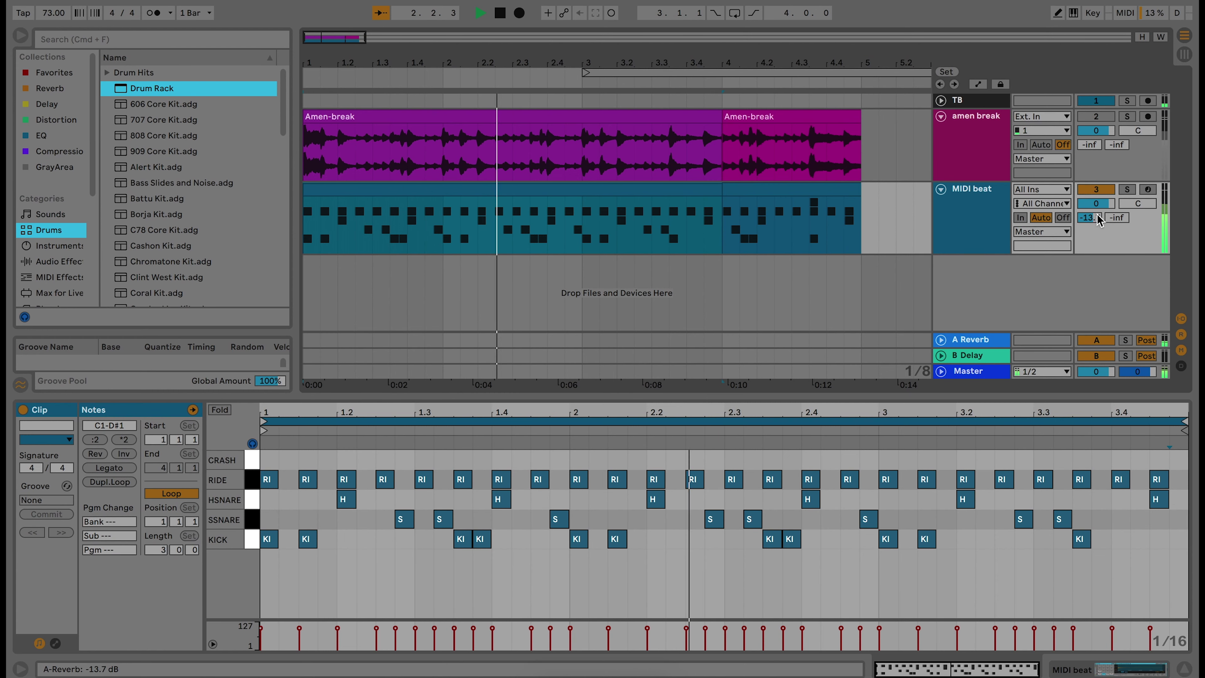
# Raise the MIDI beat track's Send A reverb to -9.0 dB
pyautogui.moveTo(1098, 218); pyautogui.dragTo(1099, 220)
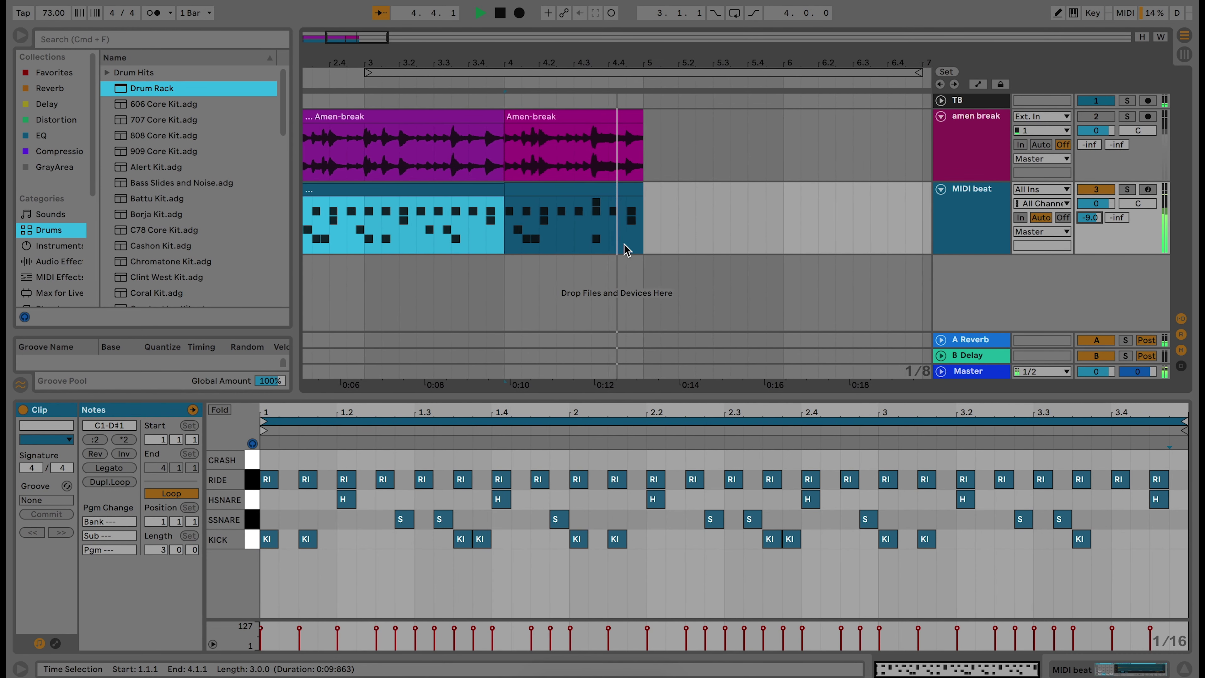
pyautogui.press('space')
pyautogui.click(392, 241)
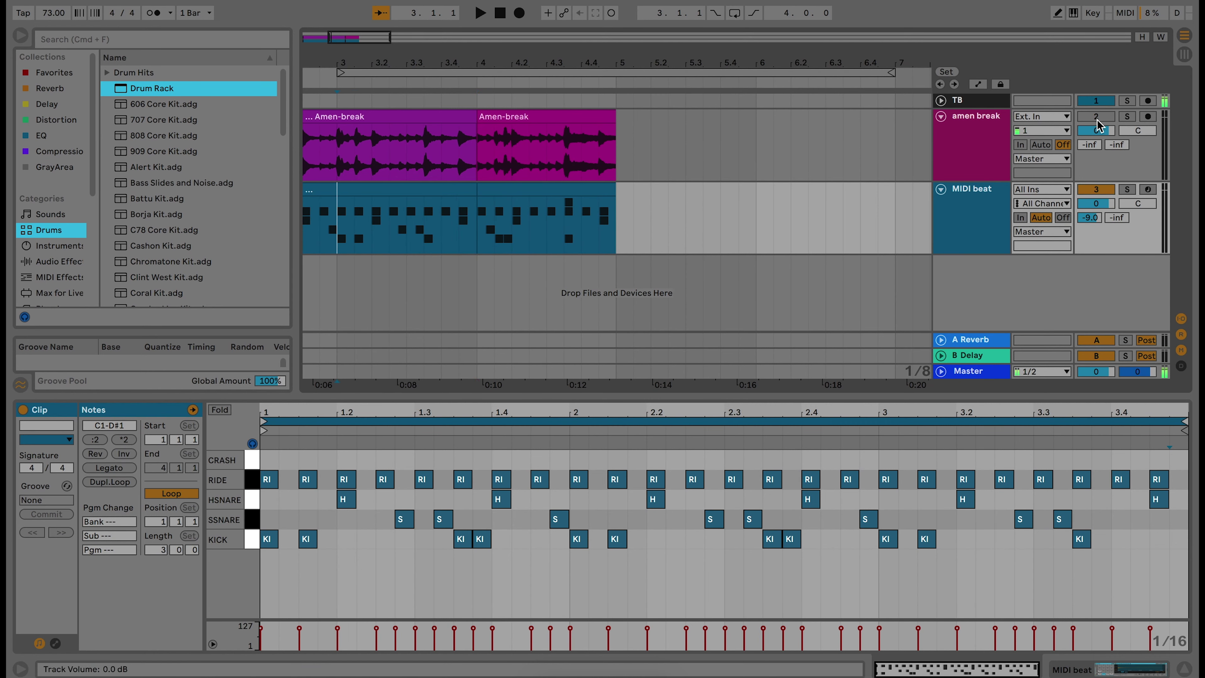
# Play the beat from bar 3, then mute the amen break track
pyautogui.press('space')
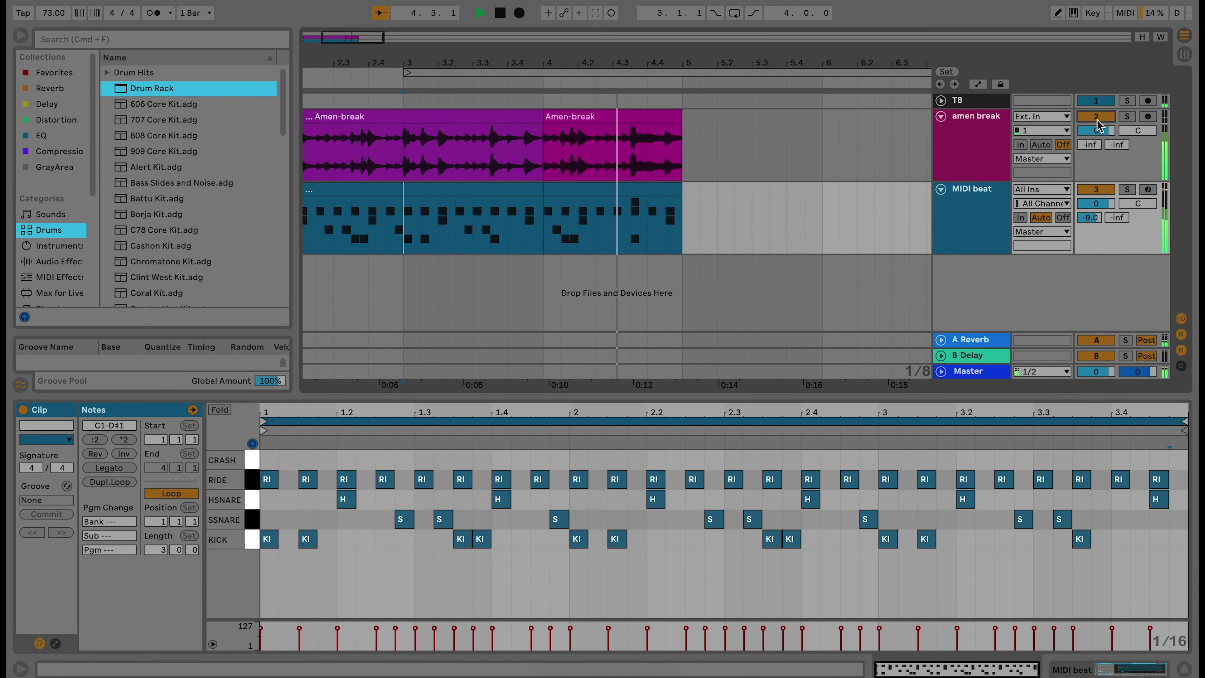
pyautogui.press('space')
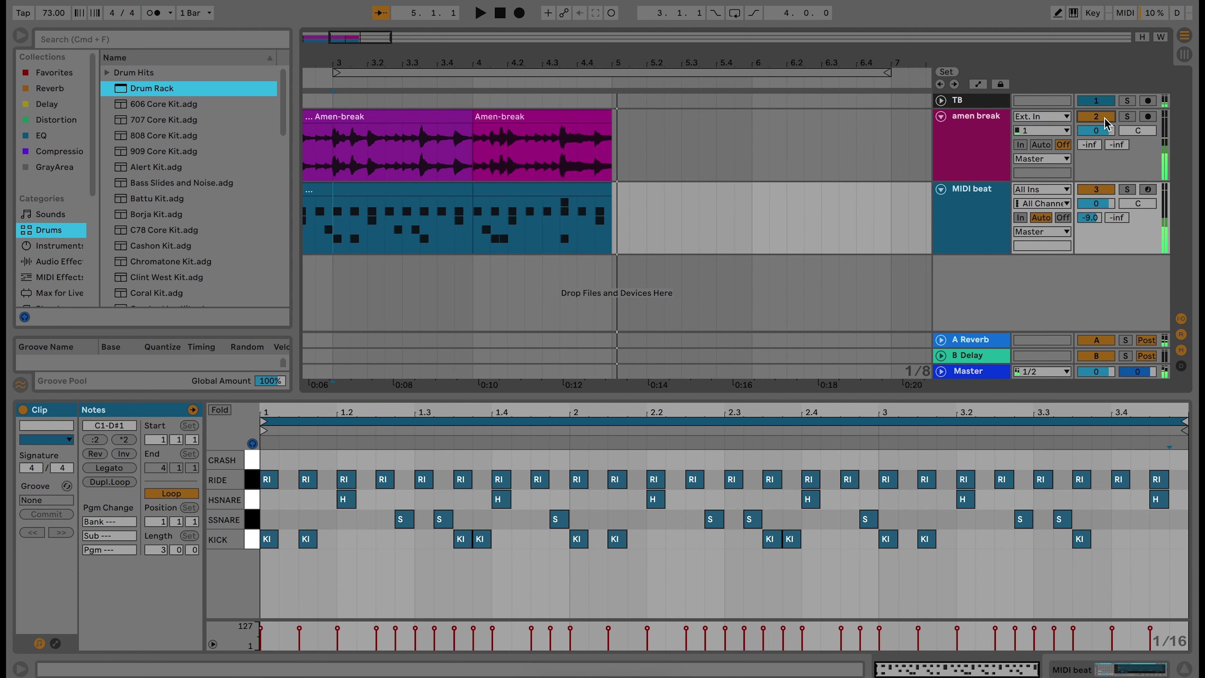
pyautogui.click(1104, 118)
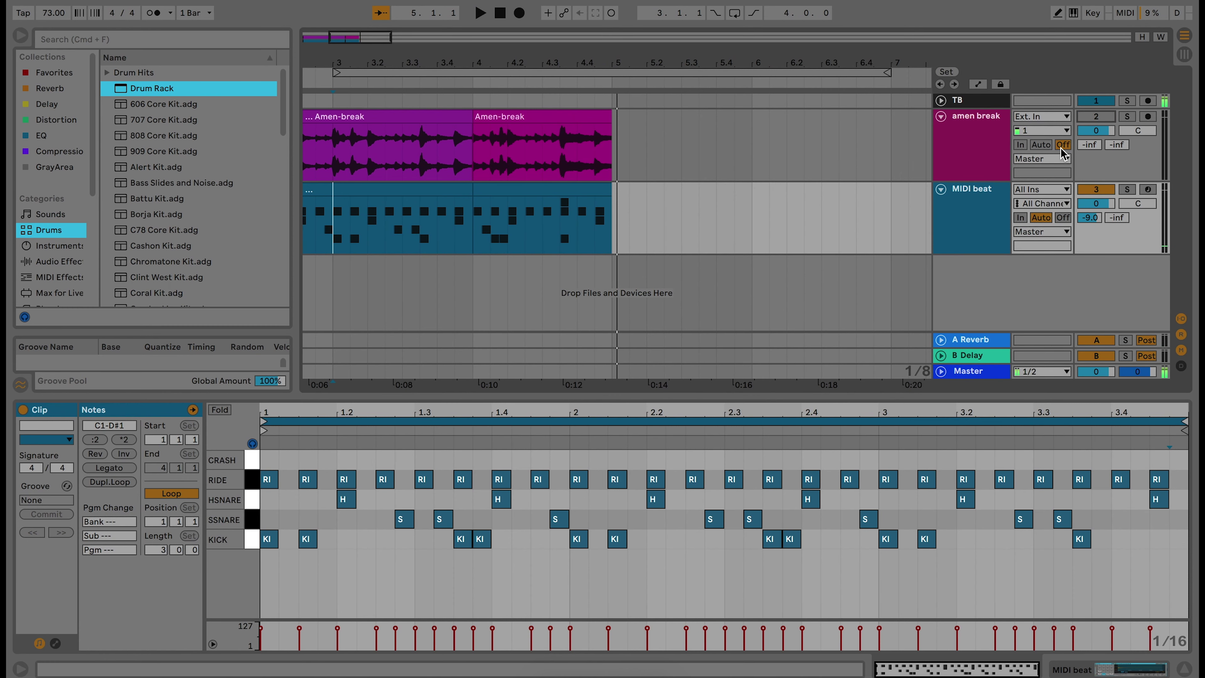
pyautogui.hscroll(-5, 679, 202)
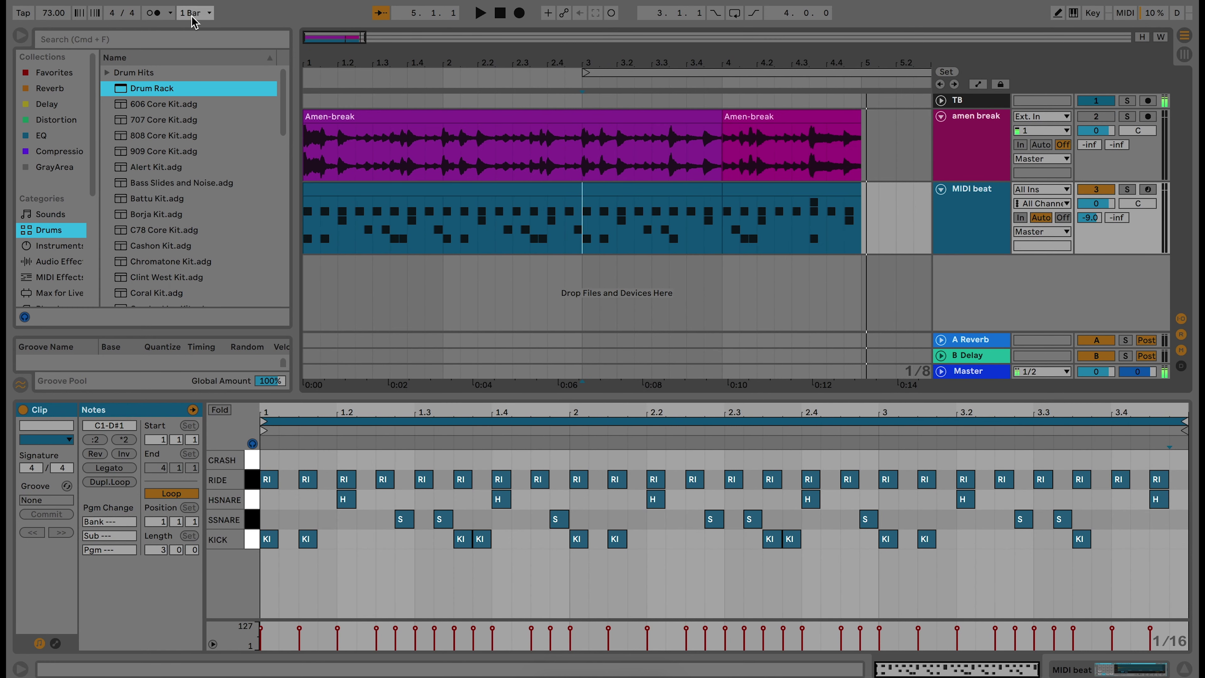
# Change the tempo from 73 to 122 BPM and play the beat back at that speed
pyautogui.click(60, 13)
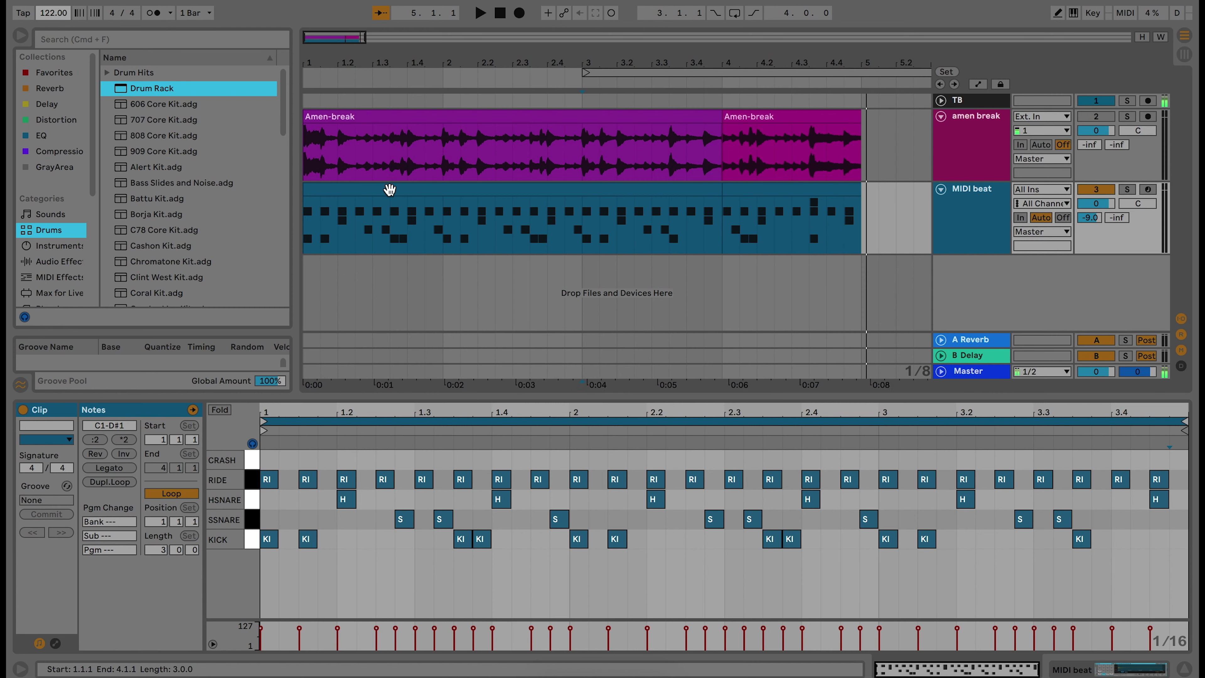
pyautogui.click(505, 224)
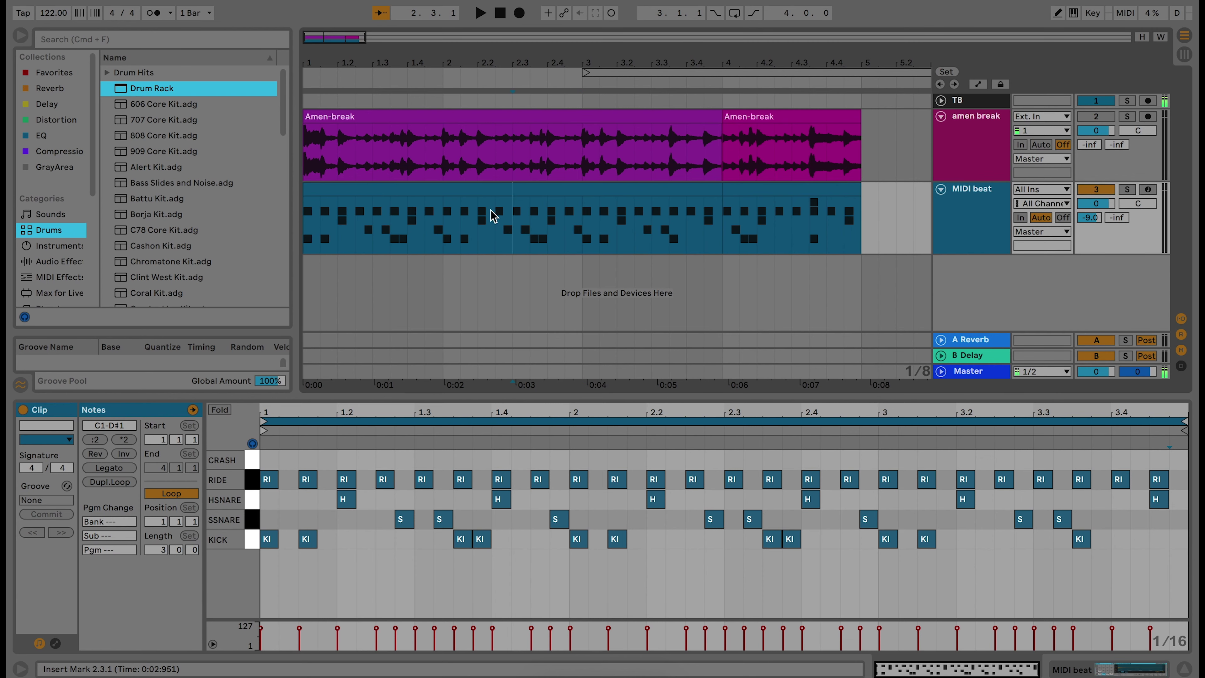
pyautogui.click(53, 12)
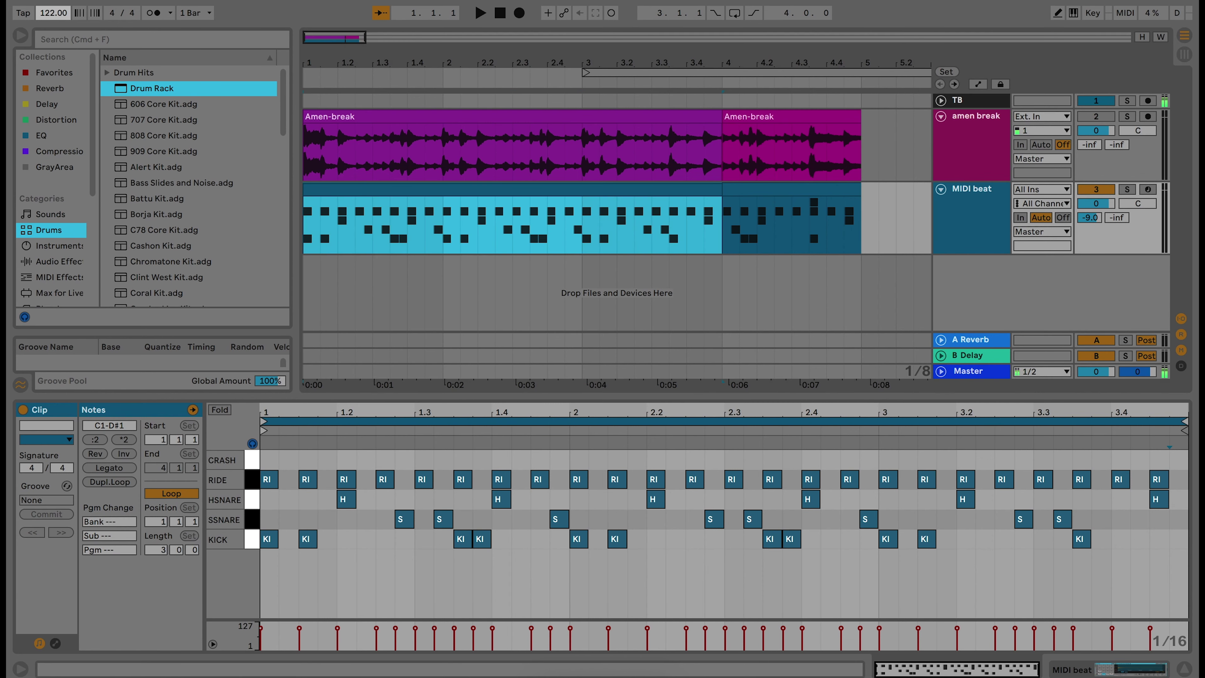
pyautogui.click(392, 183)
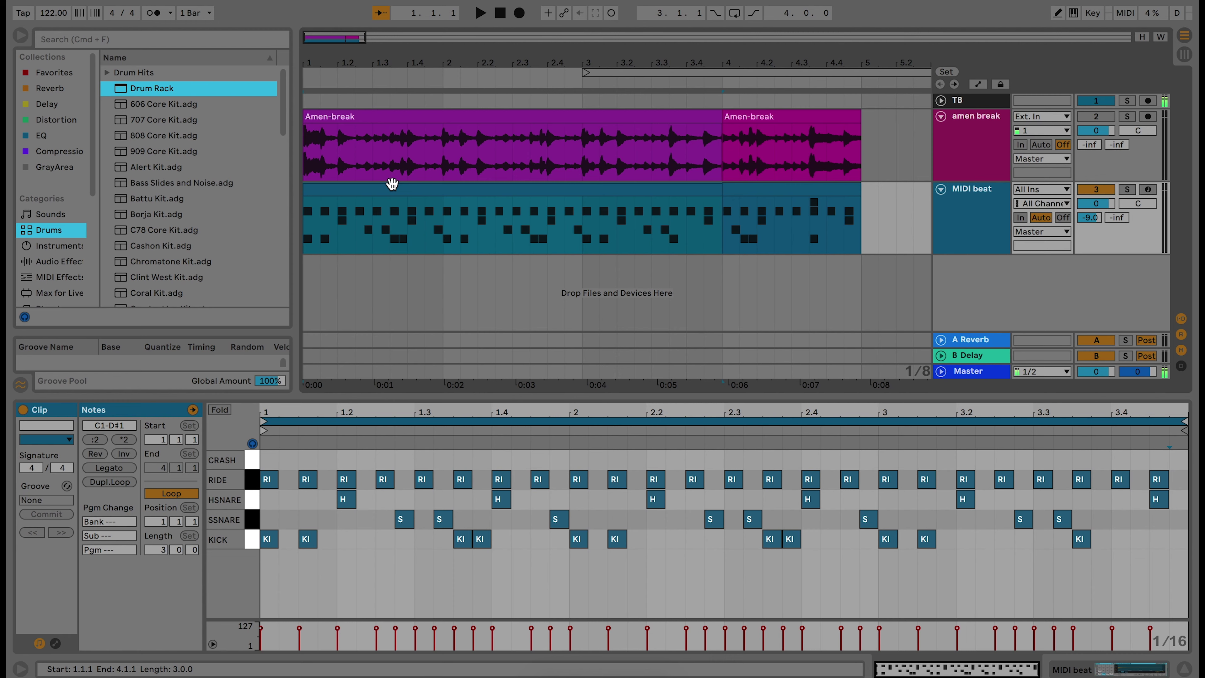
pyautogui.press('space')
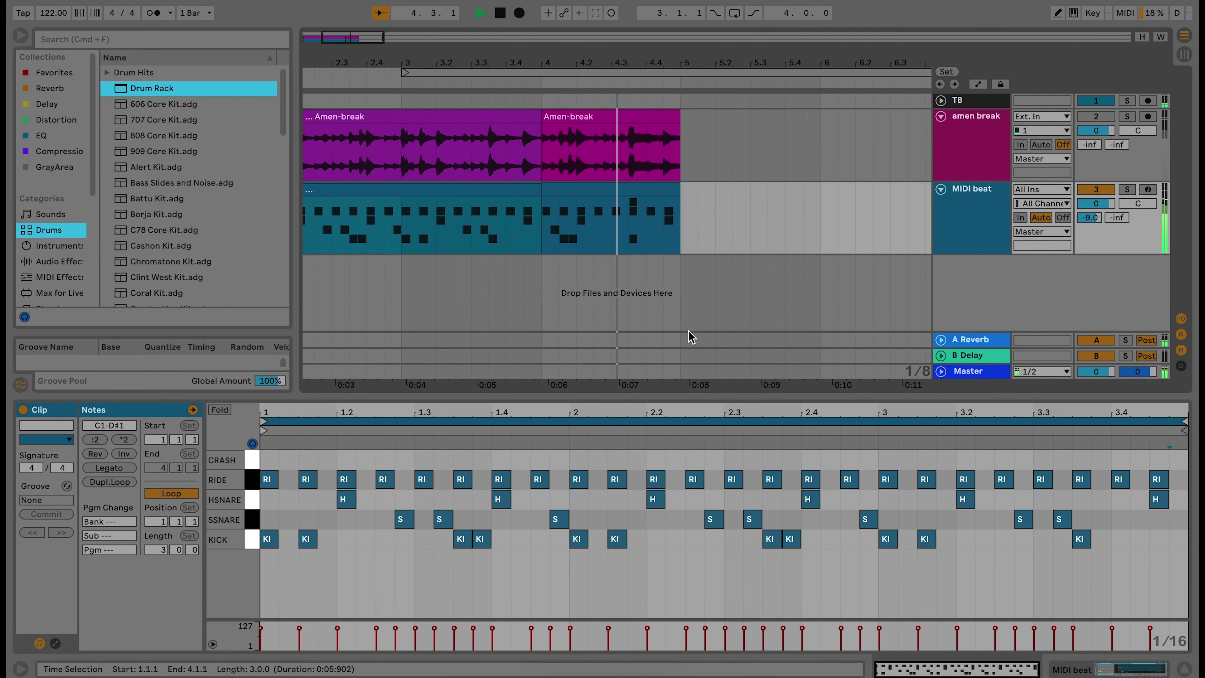
pyautogui.press('space')
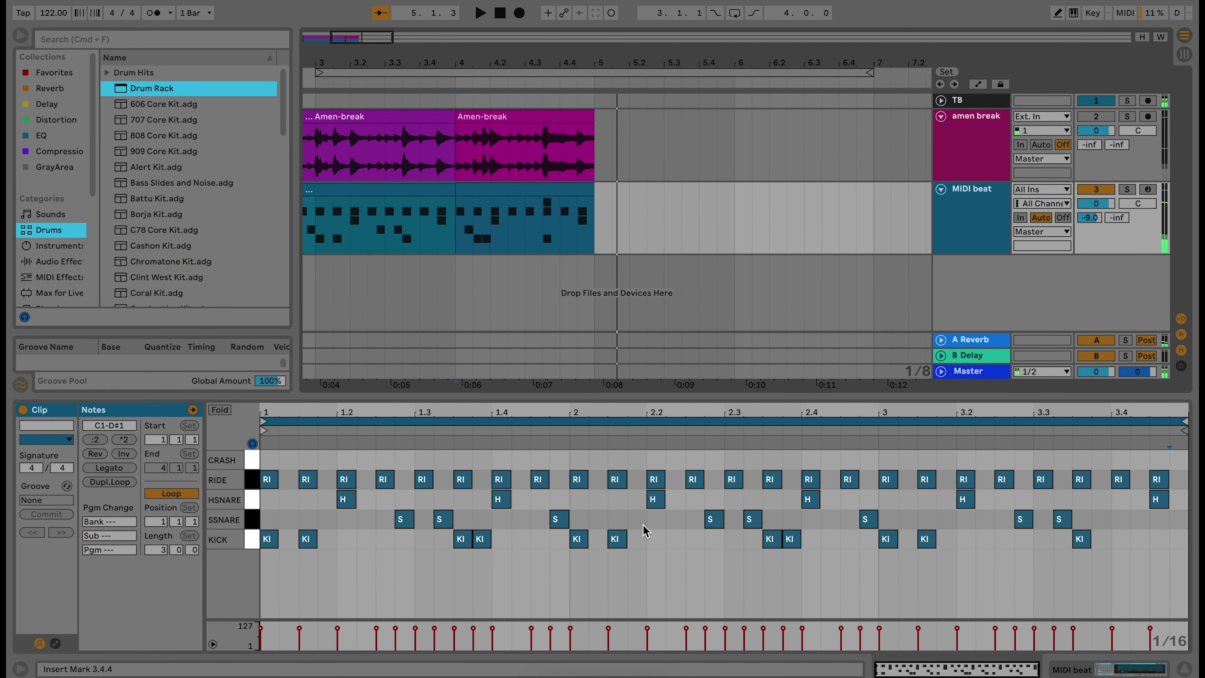
pyautogui.click(470, 553)
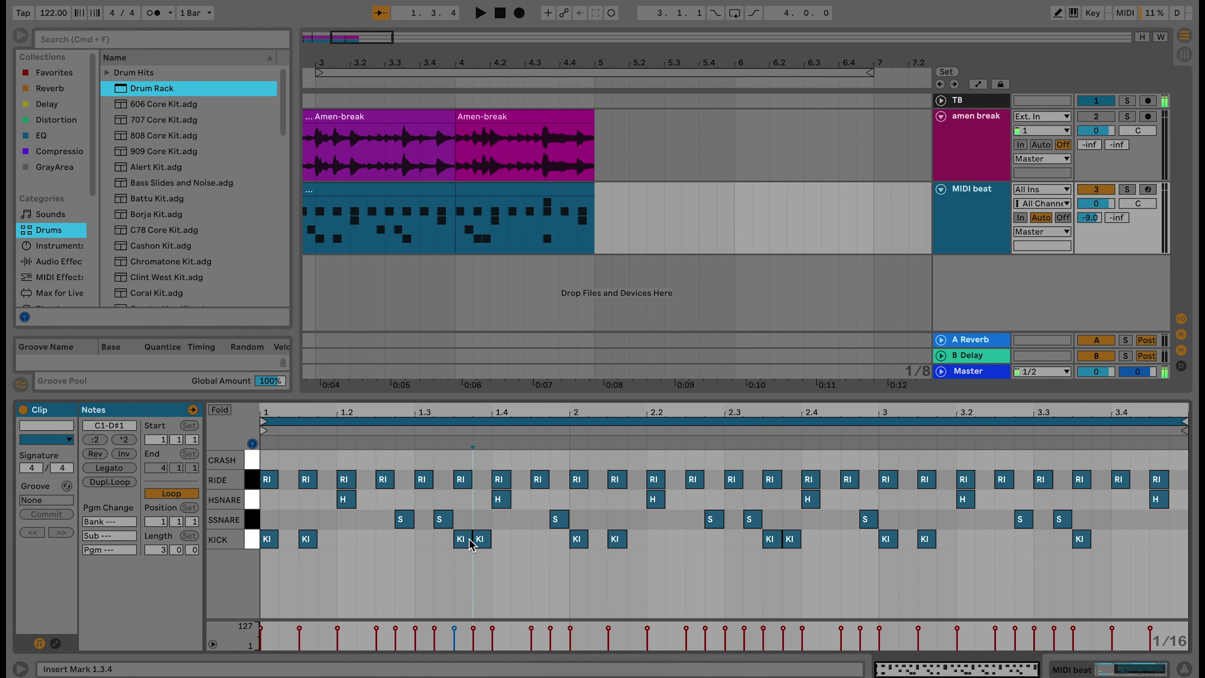
# Select the RIDE notes in groups of four to vary their velocities
pyautogui.click(304, 480)
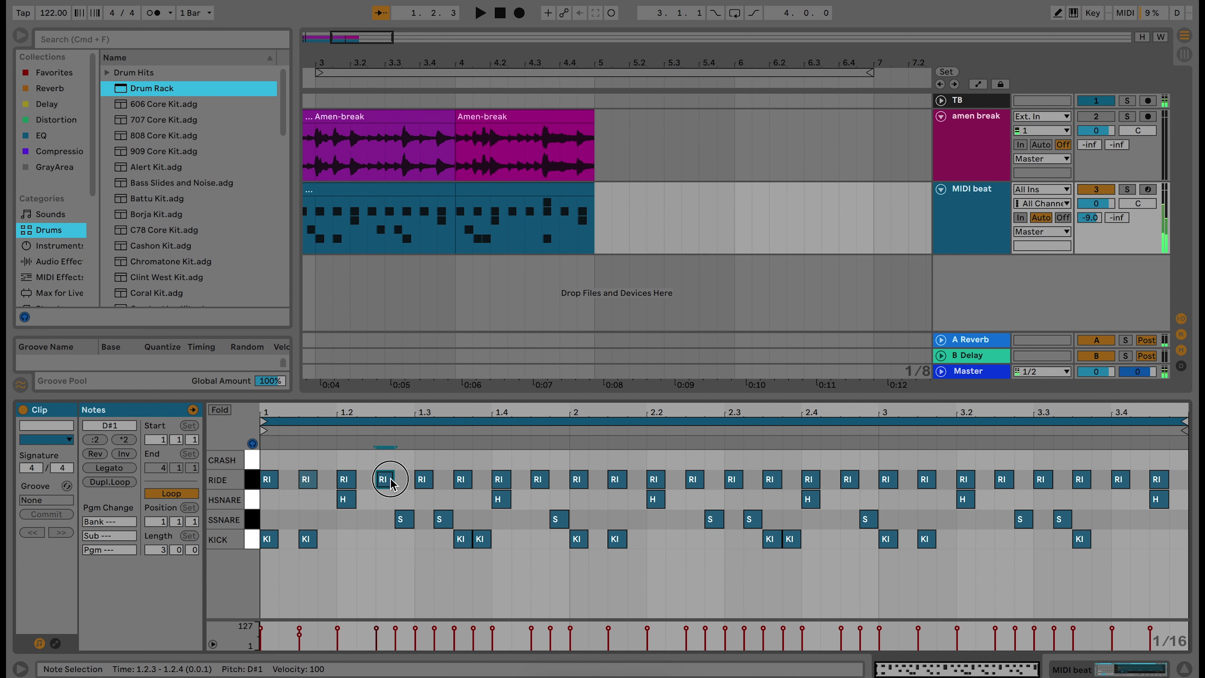
pyautogui.click(375, 633)
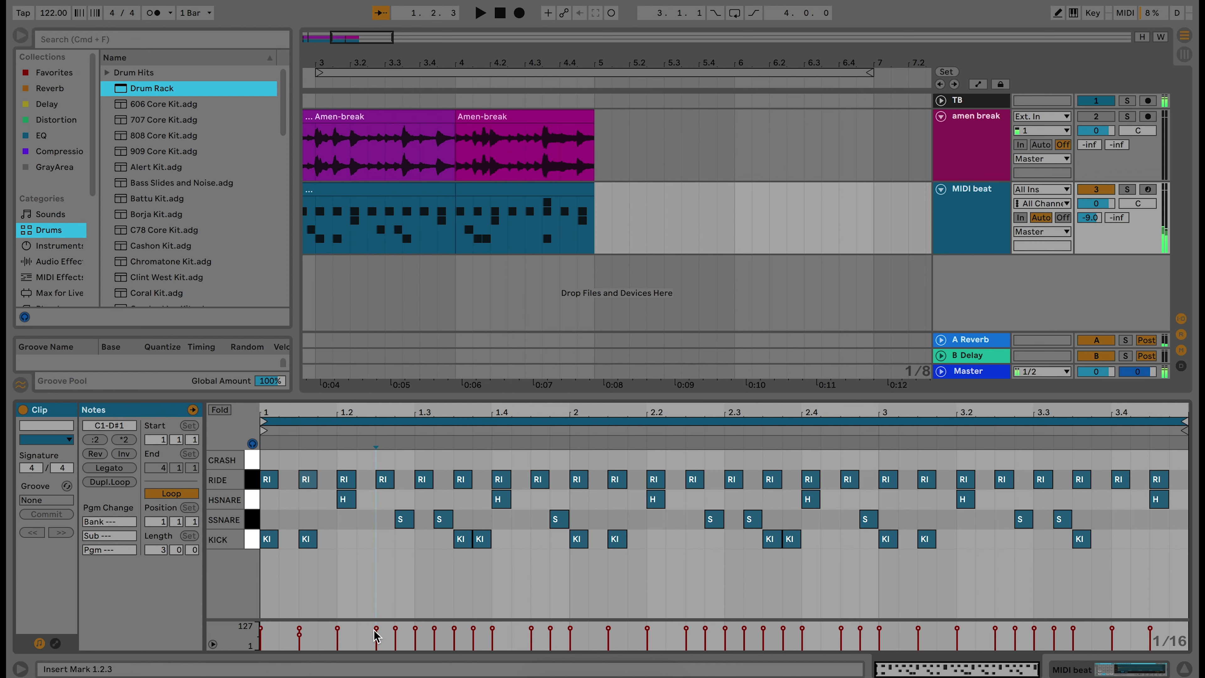
pyautogui.click(385, 484)
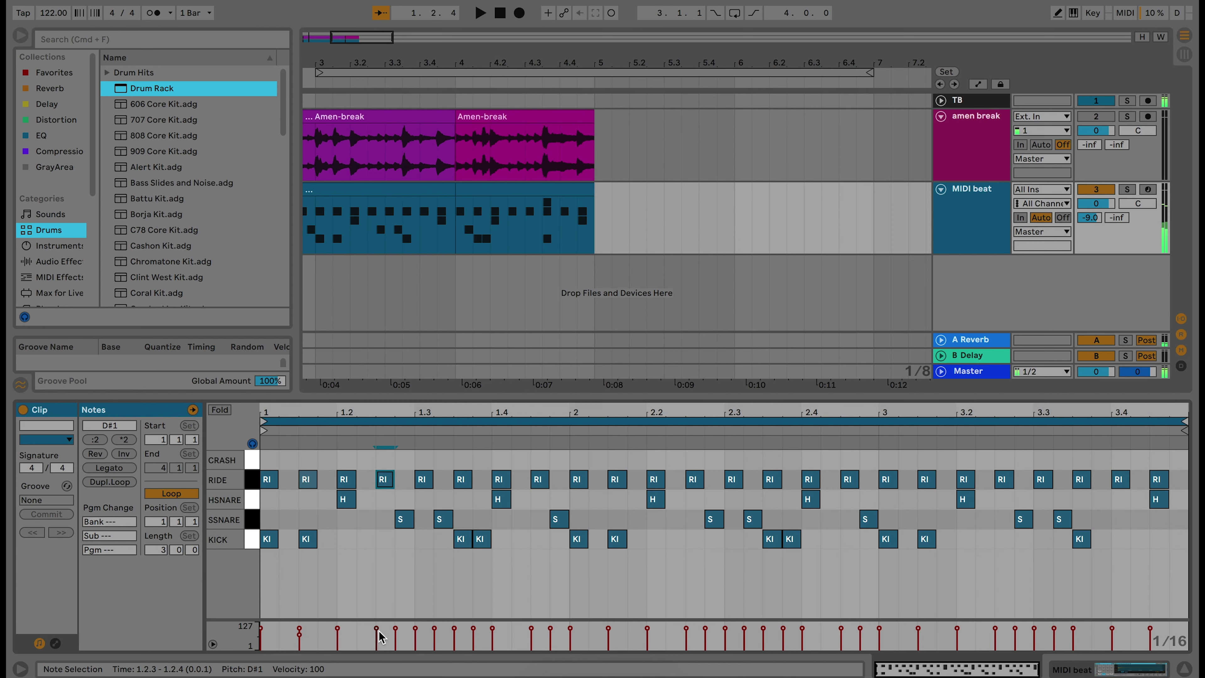
pyautogui.click(411, 478)
pyautogui.moveTo(410, 478); pyautogui.dragTo(189, 475)
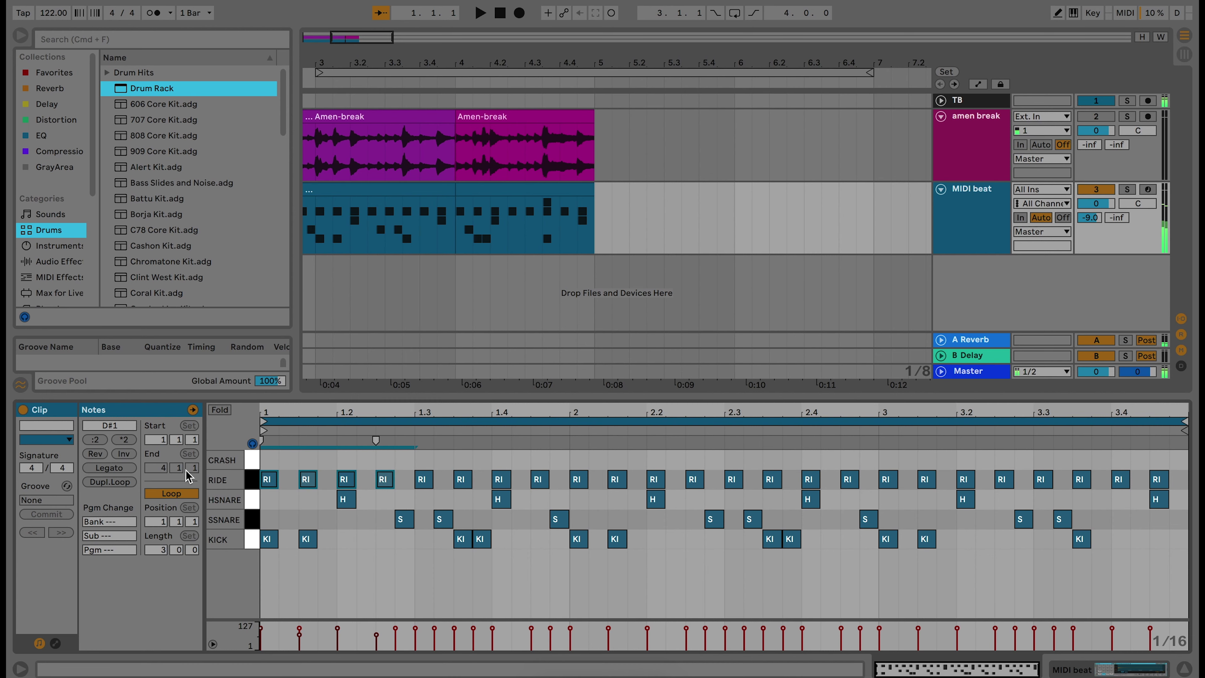
pyautogui.press('Right')
pyautogui.press('Right')
pyautogui.press('Right')
pyautogui.press('Right')
pyautogui.press('Right')
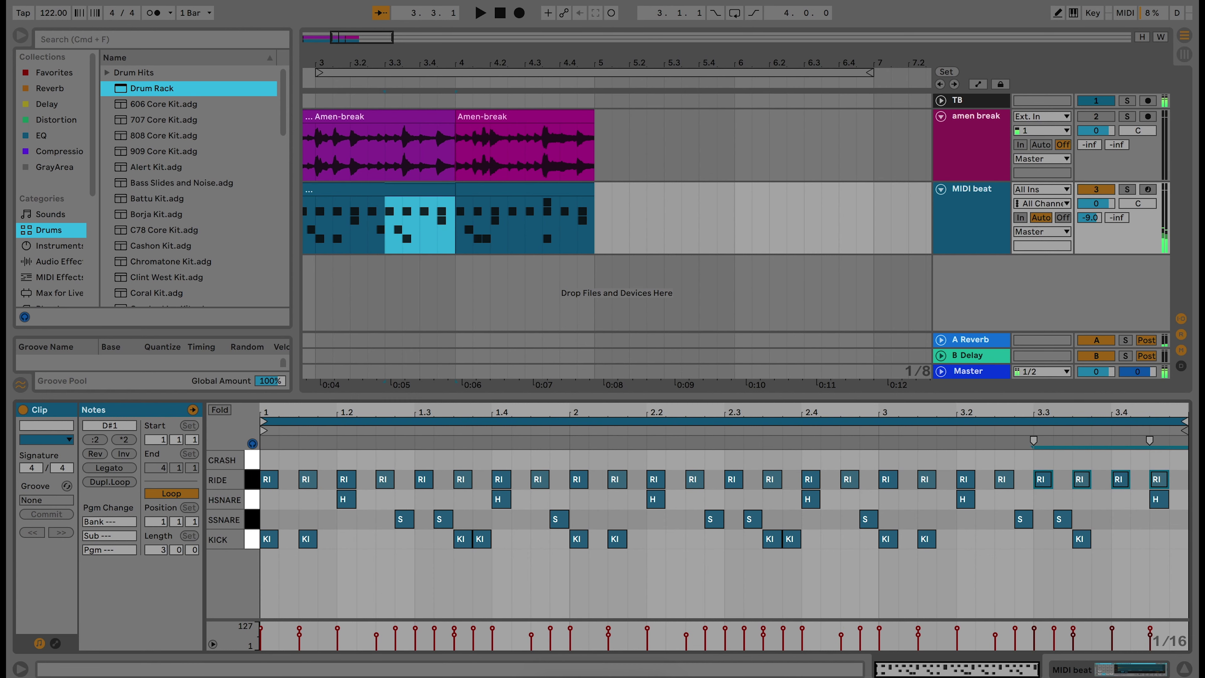
pyautogui.click(462, 542)
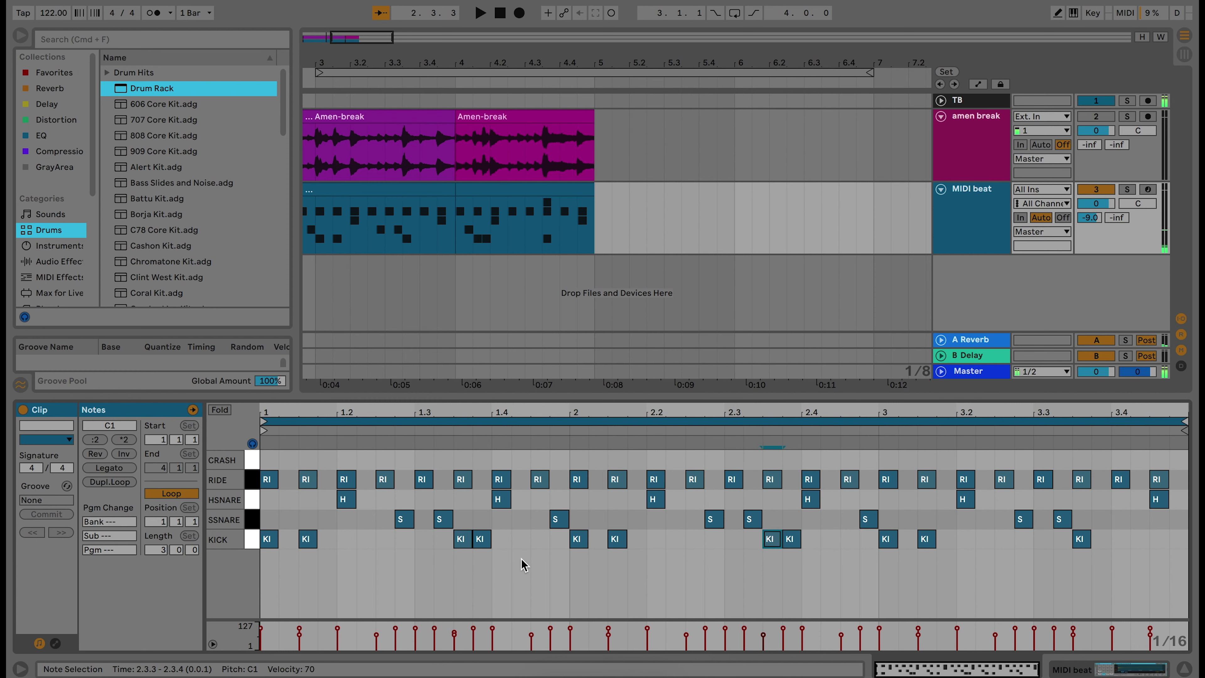
# Lower the tempo to 114 BPM from 3.4.1, then show the second MIDI beat clip's notes
pyautogui.click(424, 197)
pyautogui.press('space')
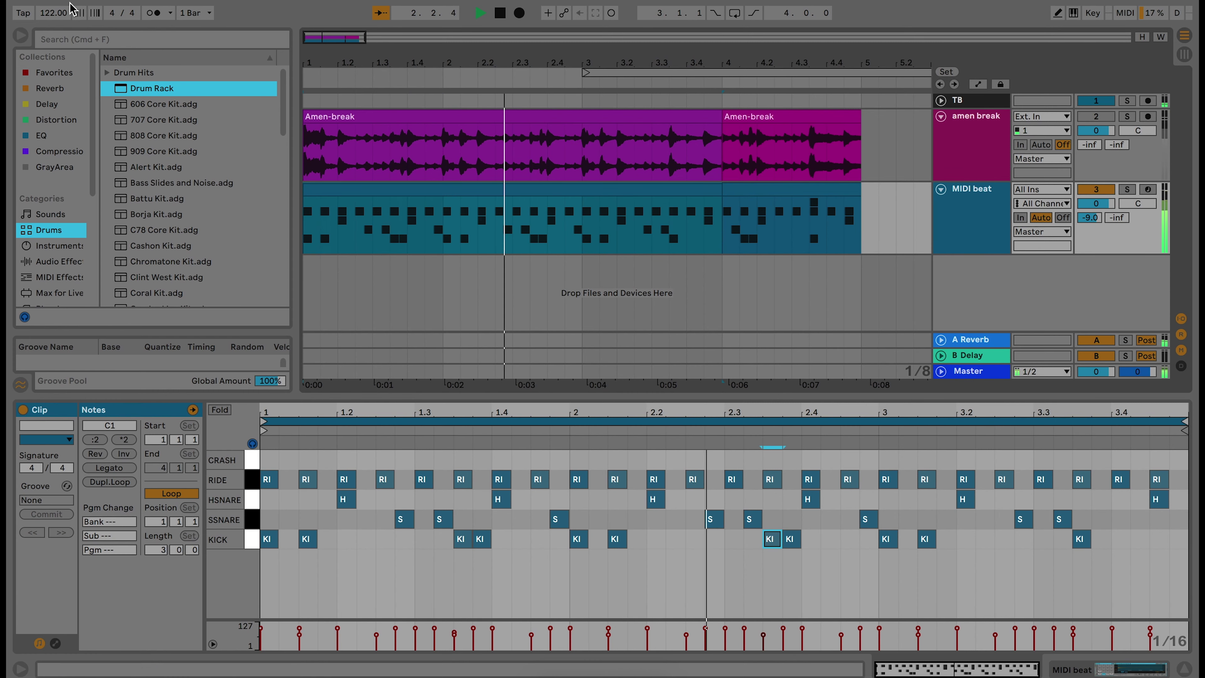
pyautogui.moveTo(53, 13); pyautogui.dragTo(53, 16)
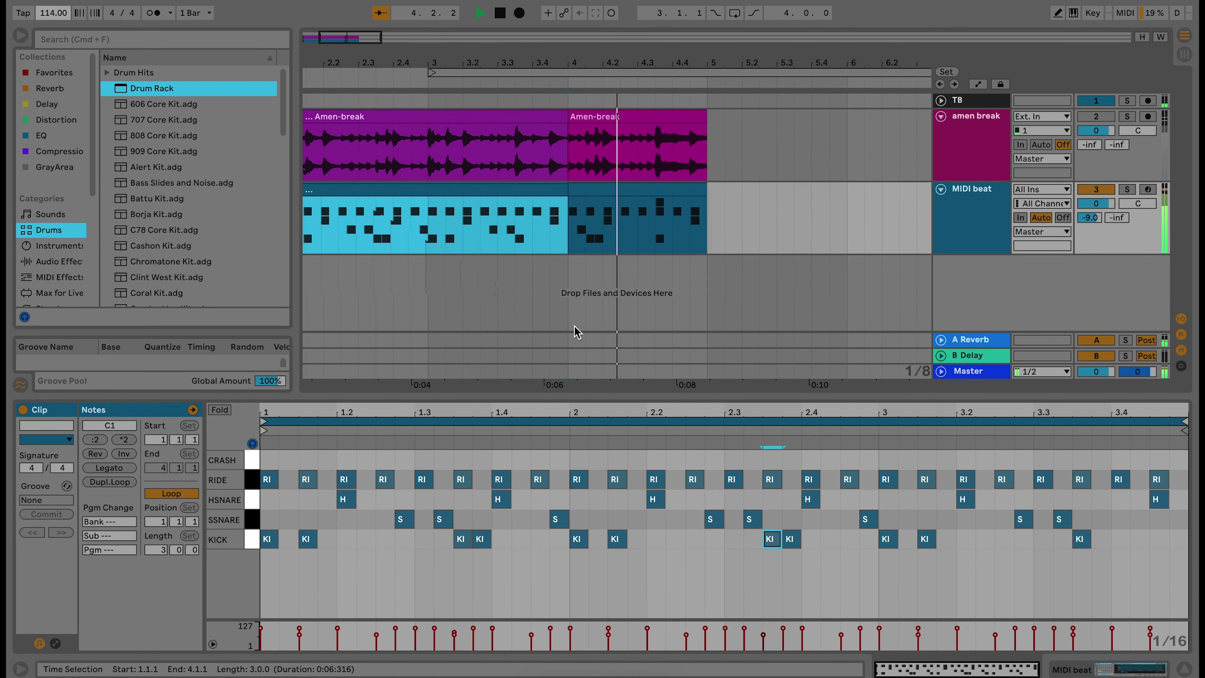
pyautogui.press('space')
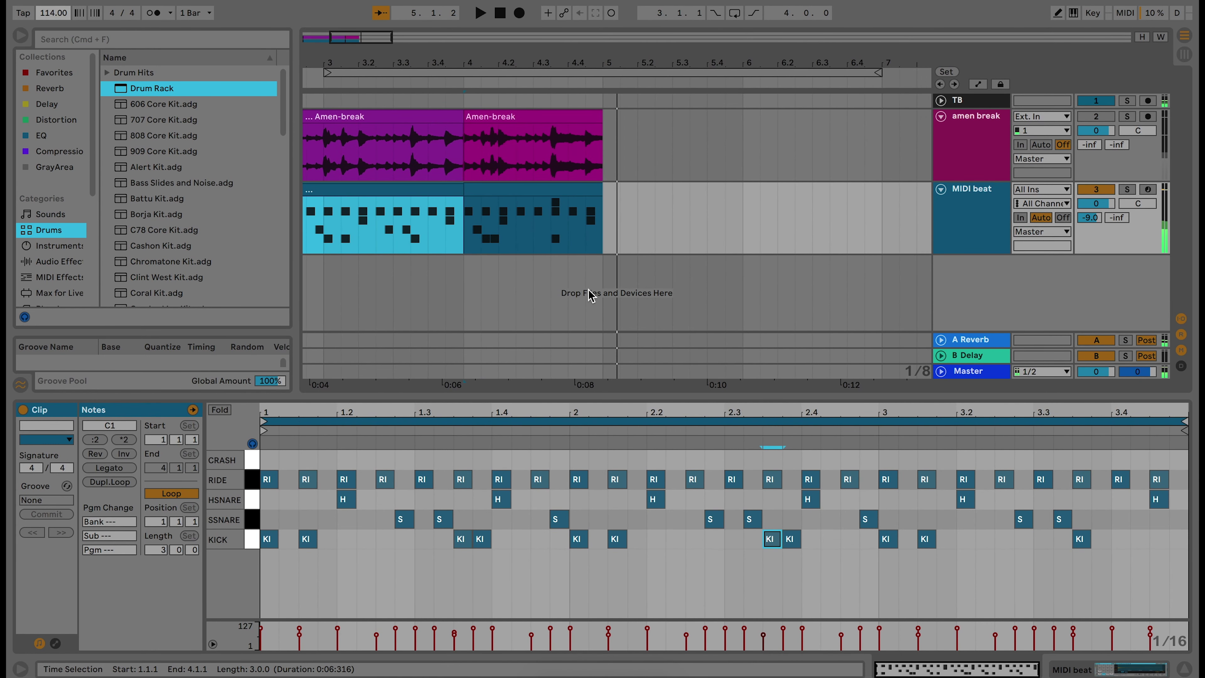
pyautogui.click(556, 191)
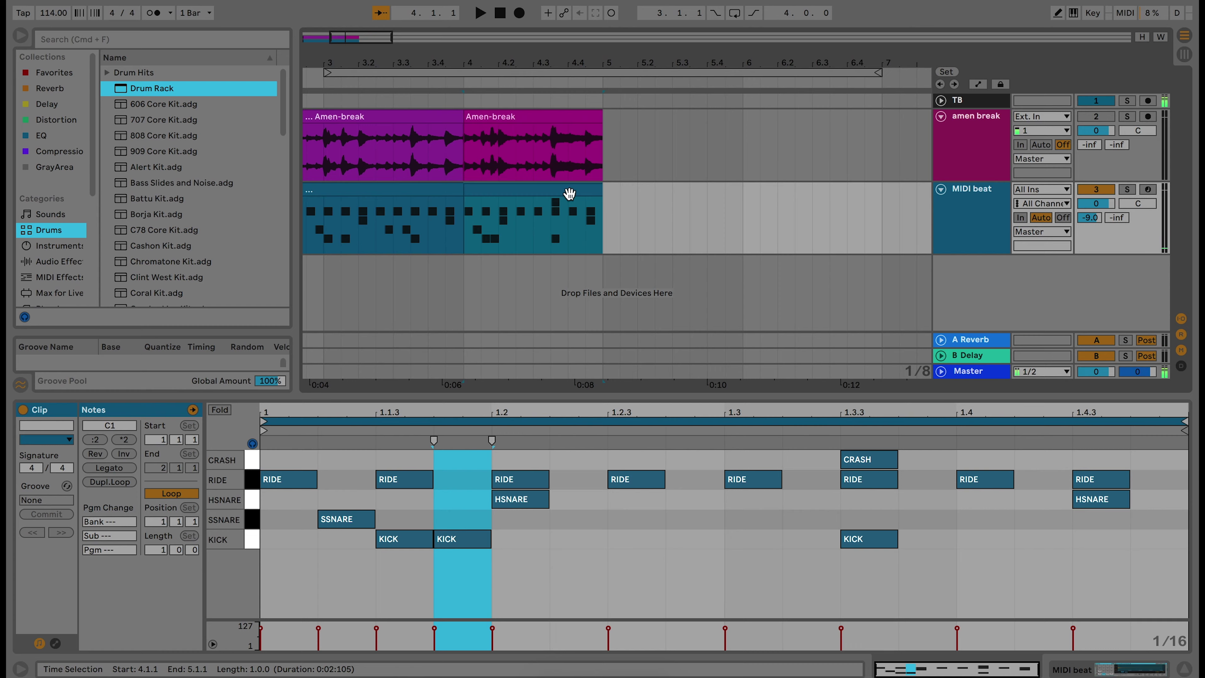